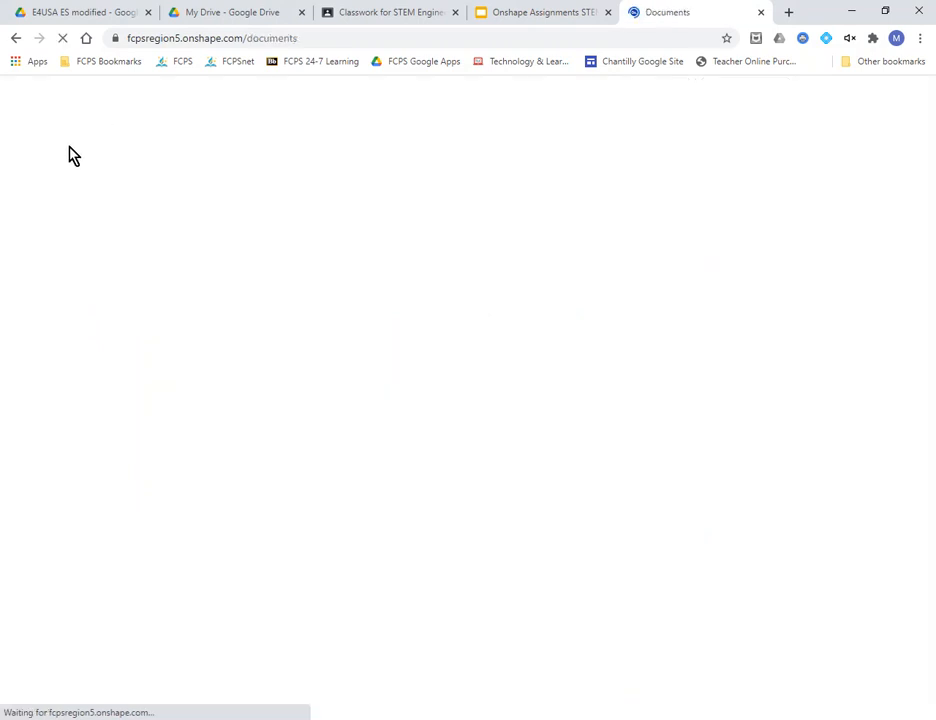
- Create a new document and start entering the name 'P#, Lastfirst 3-58 keyplate'
click(70, 128)
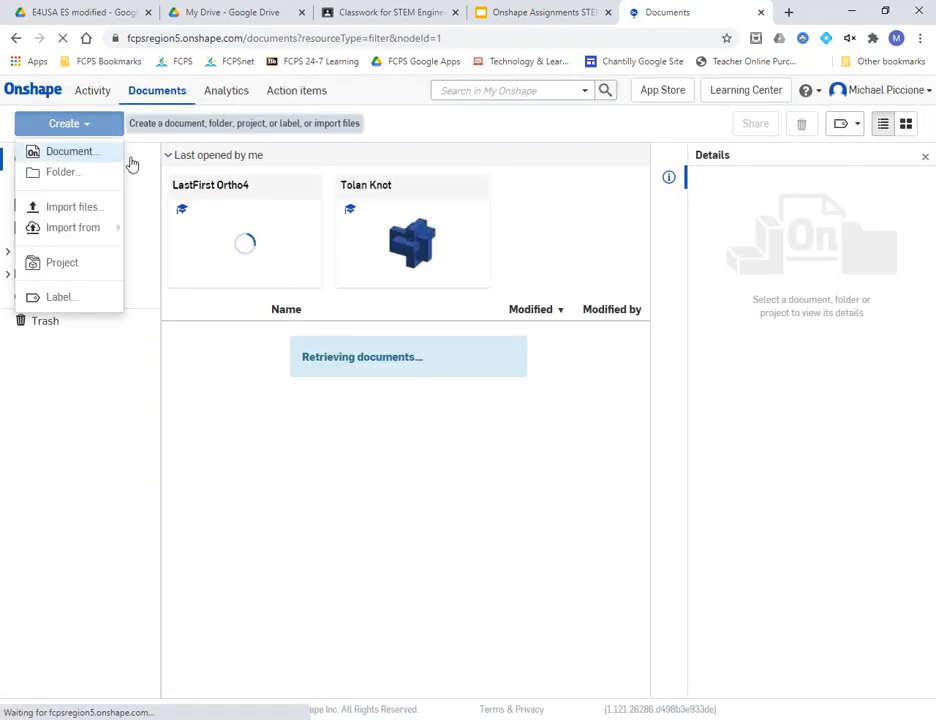
click(57, 150)
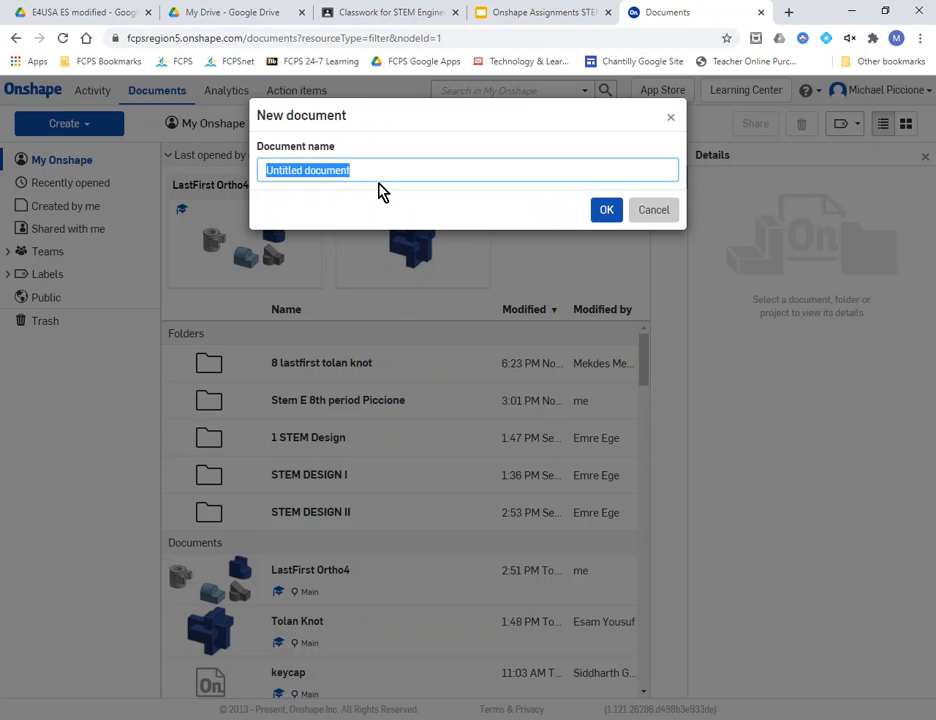
text(P#. Lastfirst 3-58 keyplate)
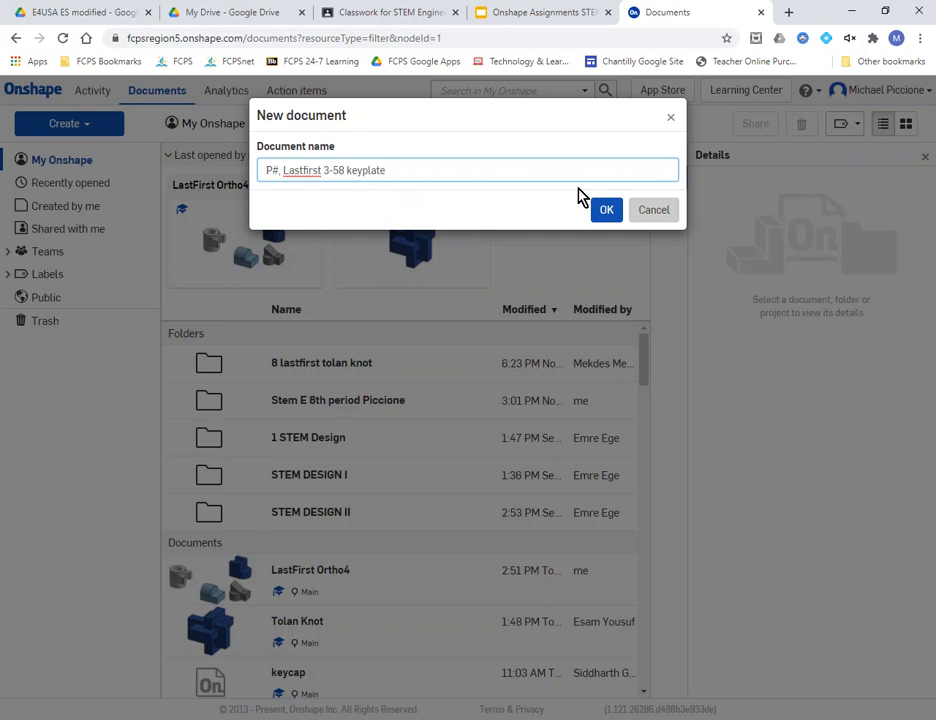
- Create the keyplate document, then enter the teacher's e-mail in its Share settings and close them
click(607, 210)
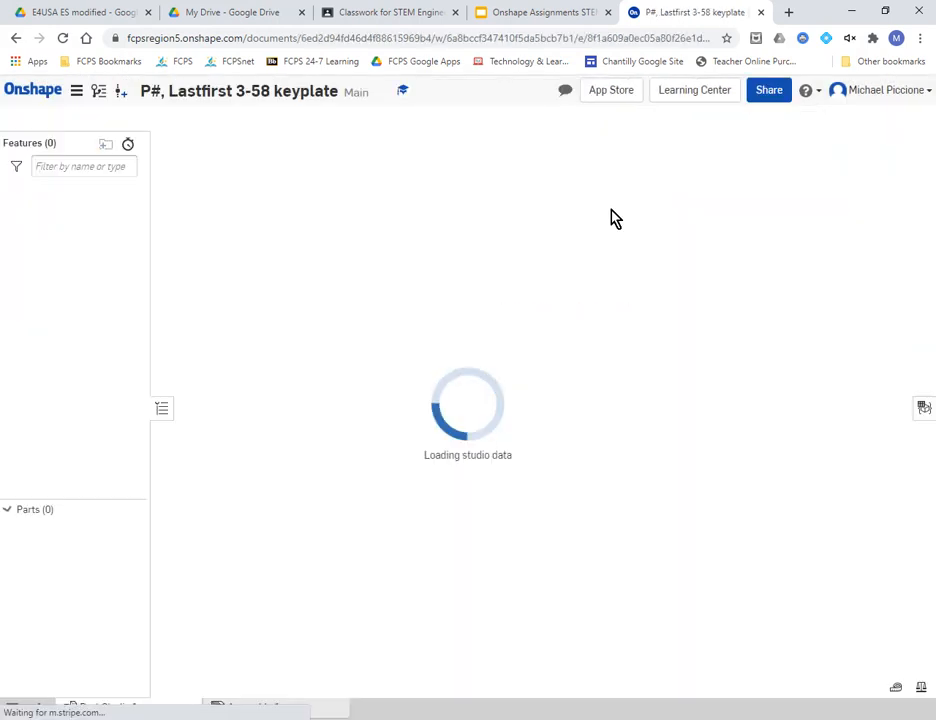
click(770, 91)
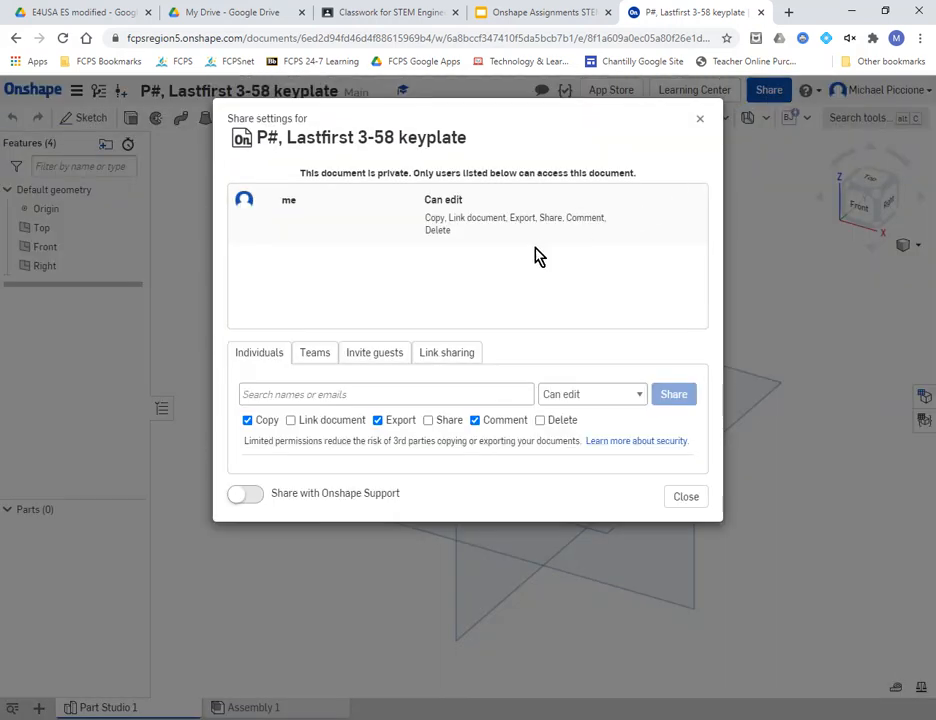
click(324, 393)
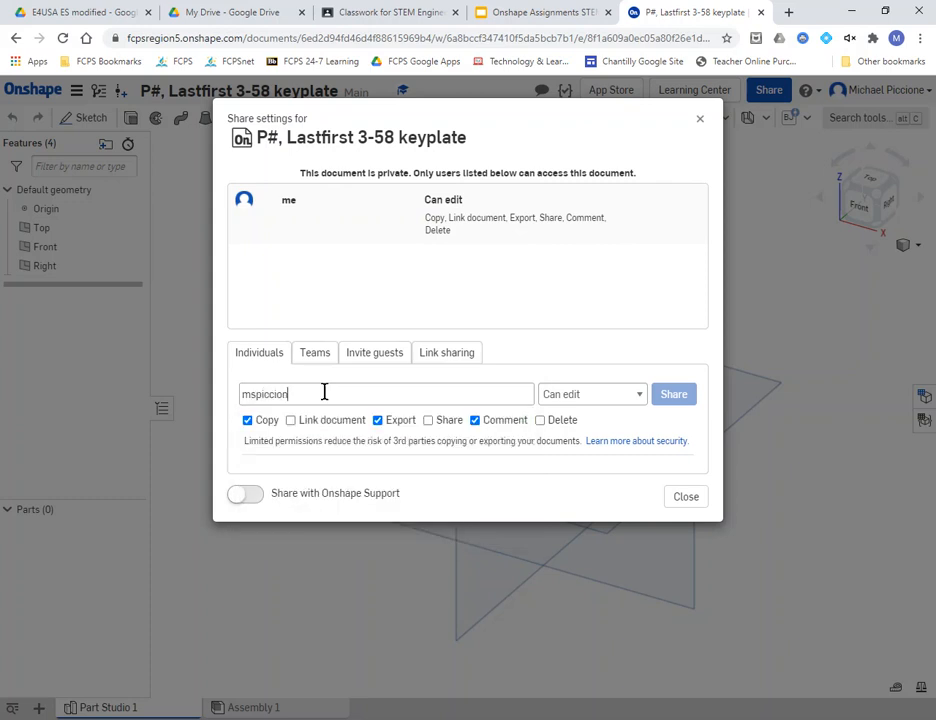
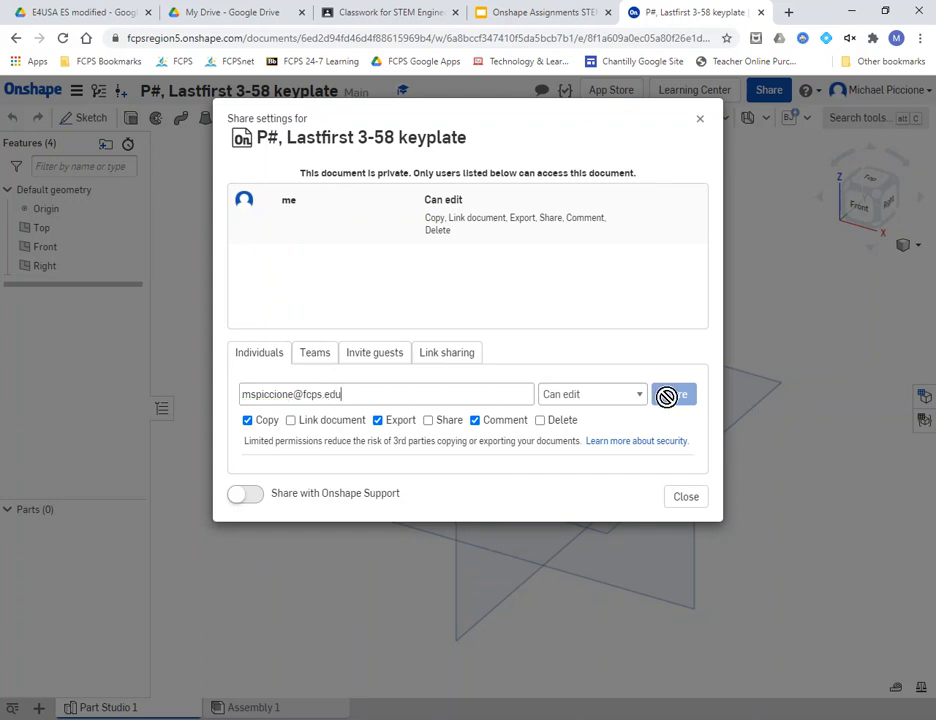
click(686, 497)
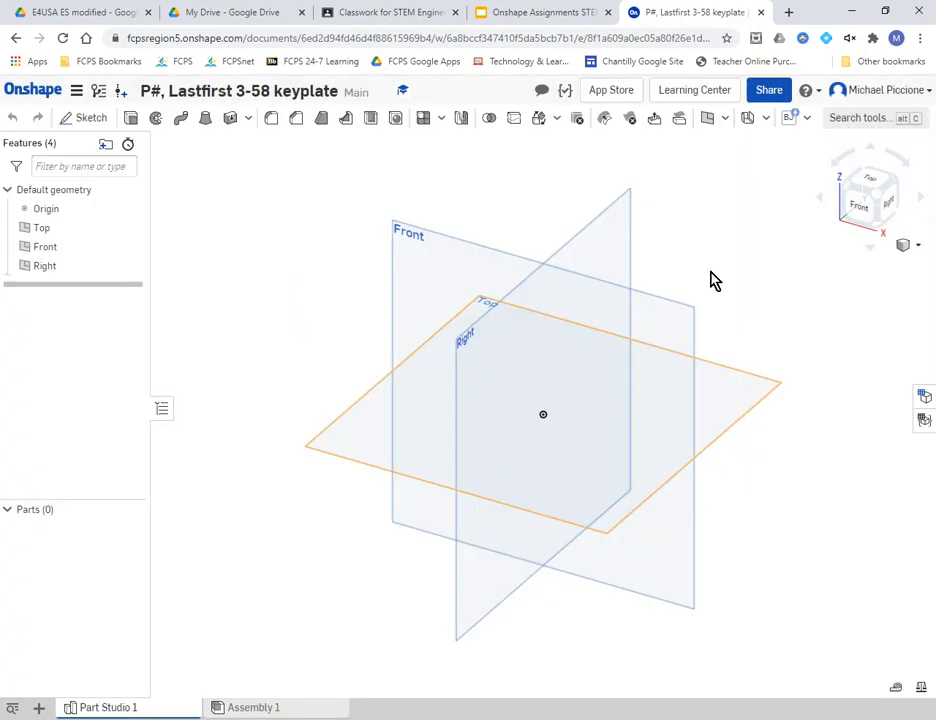
- Switch to the assignment slides to view the 3-58 Key Plate practice slide
click(547, 14)
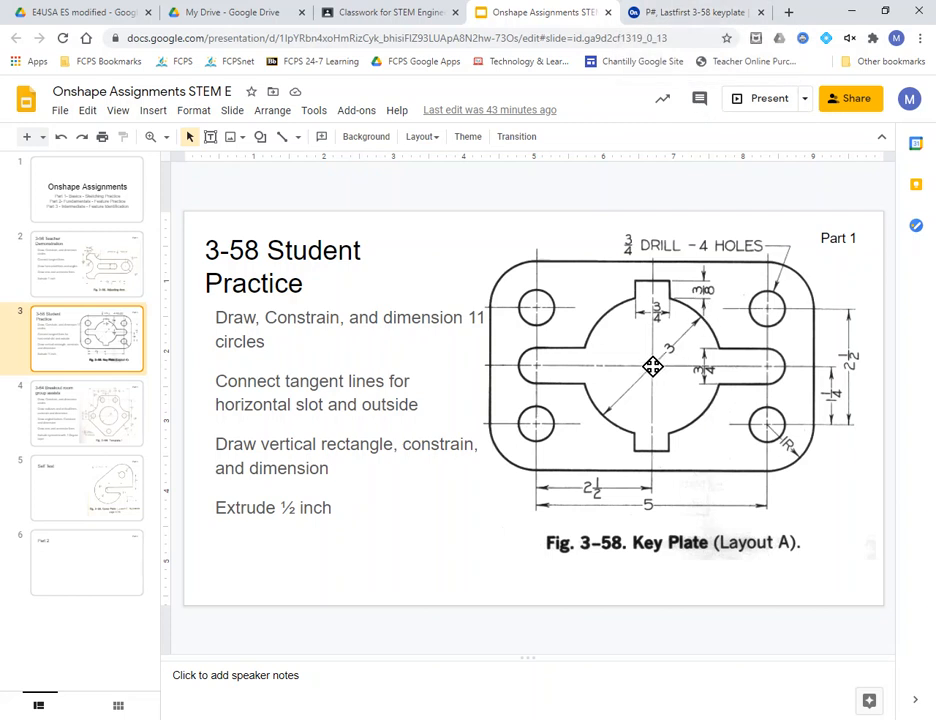
- Start Sketch 1 on the Top plane, hide the Top, Front and Right planes, and view from Top
click(698, 13)
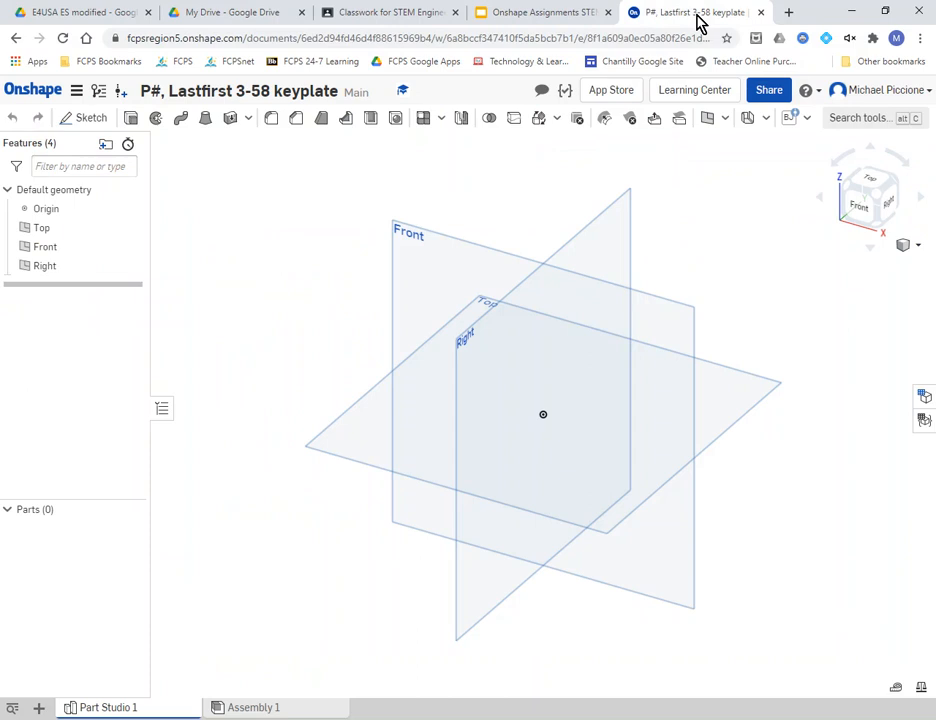
right_click(334, 443)
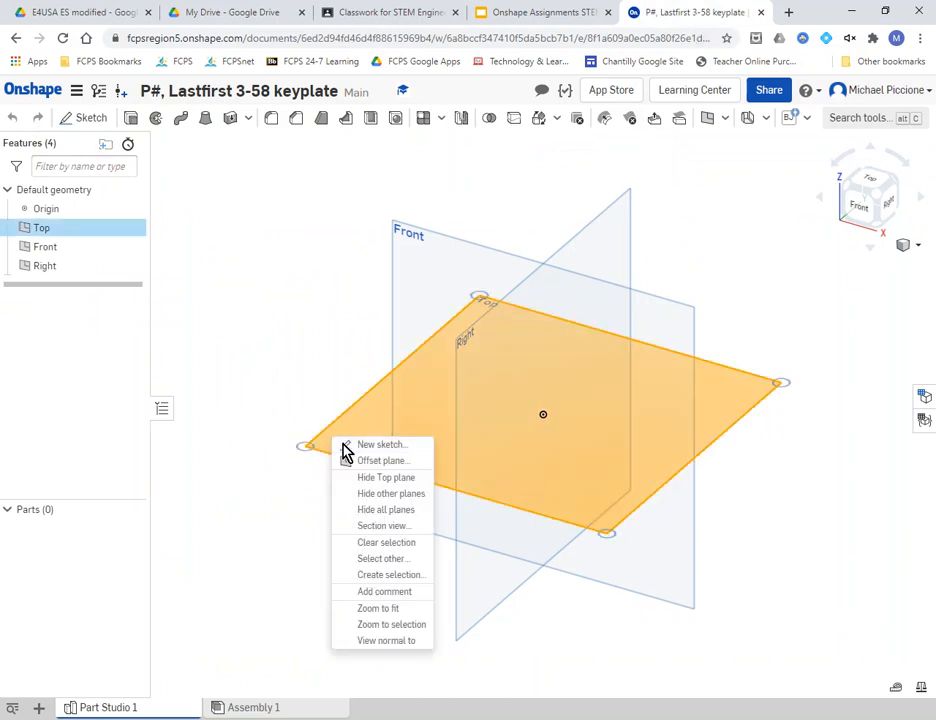
click(344, 445)
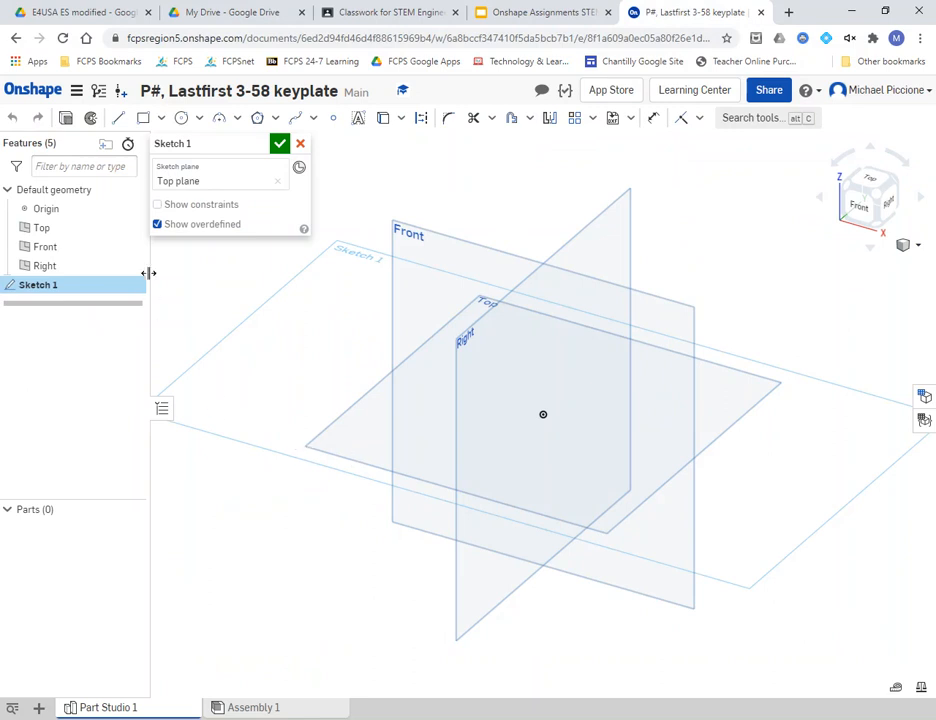
click(131, 228)
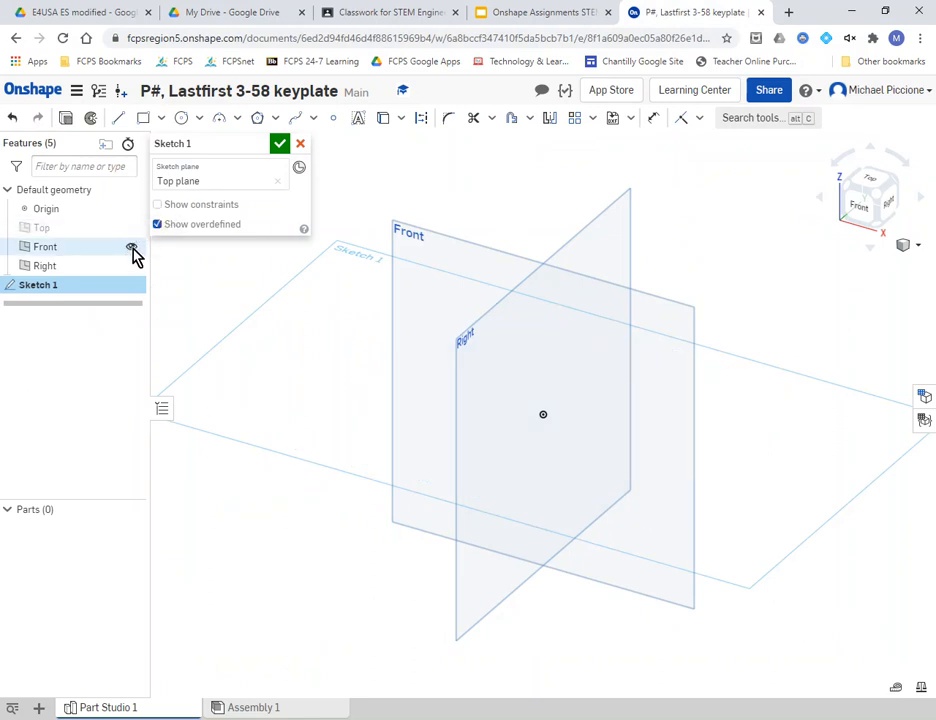
click(131, 247)
click(131, 266)
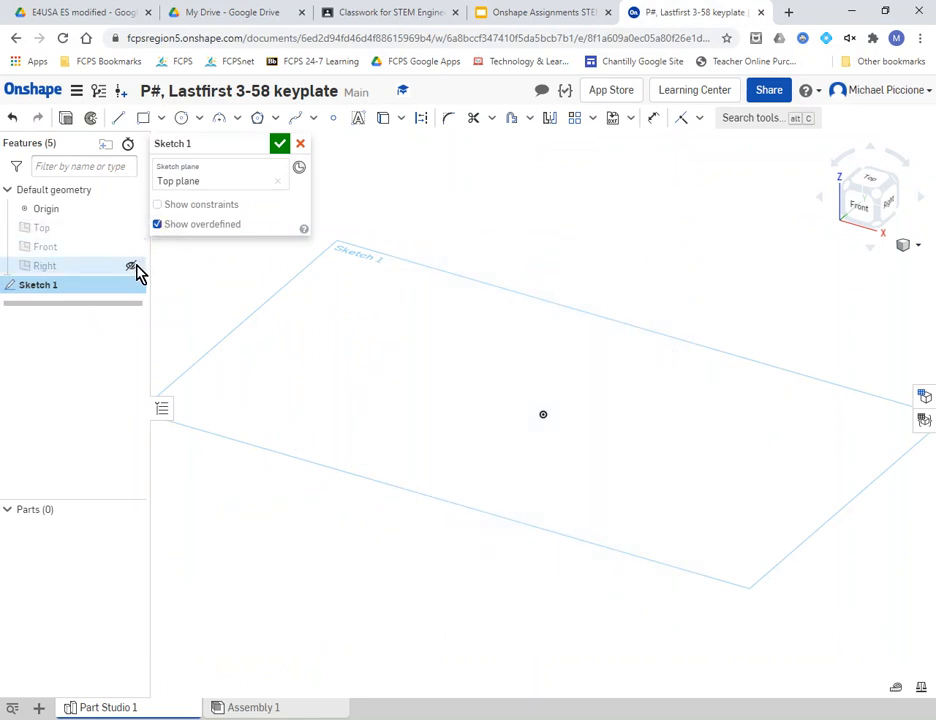
click(875, 190)
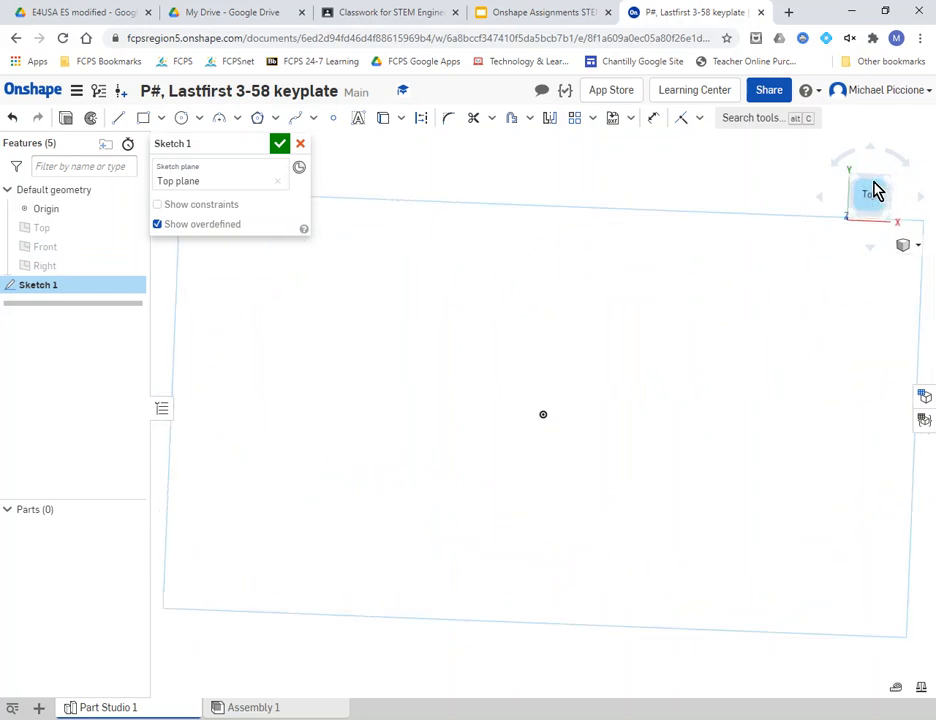
- Choose the centre-point Circle tool and place the large circle's centre on the origin
click(183, 120)
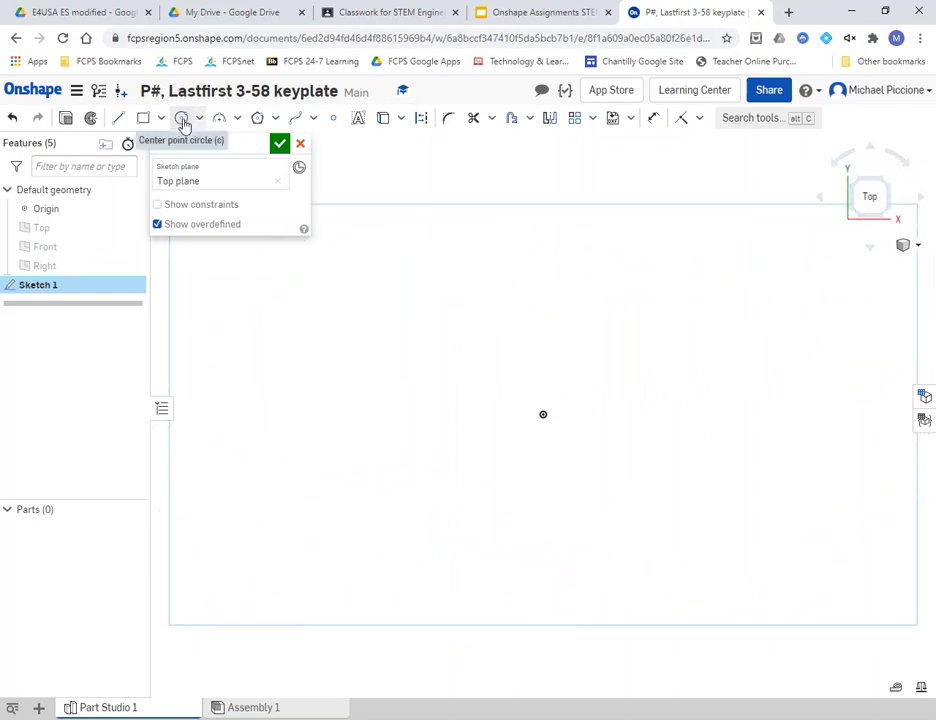
click(183, 121)
click(542, 415)
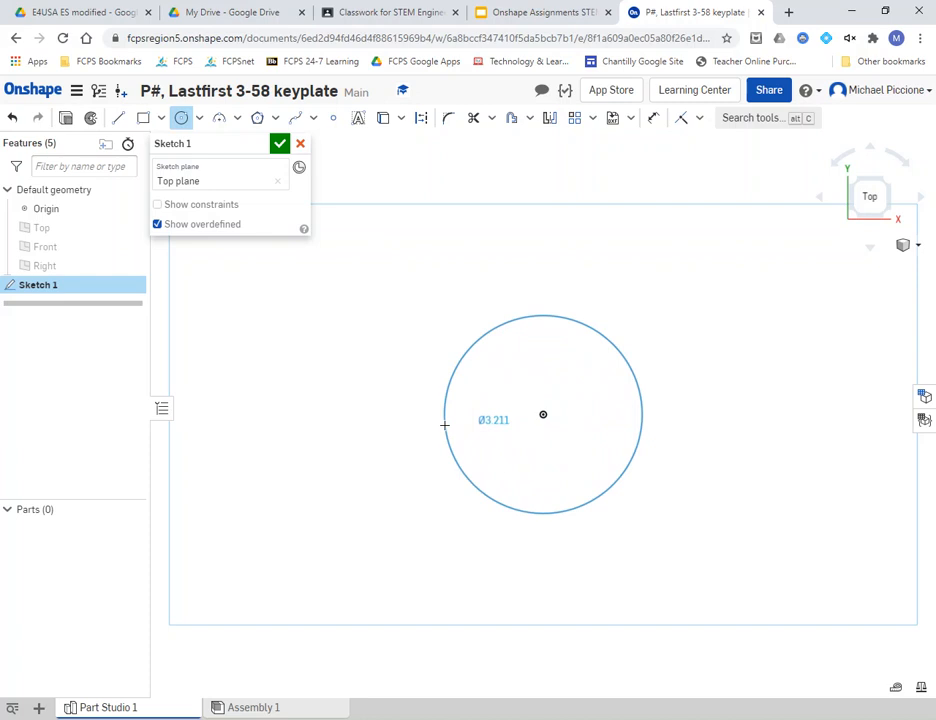
- Size the circle on the origin to a diameter of 3
click(445, 425)
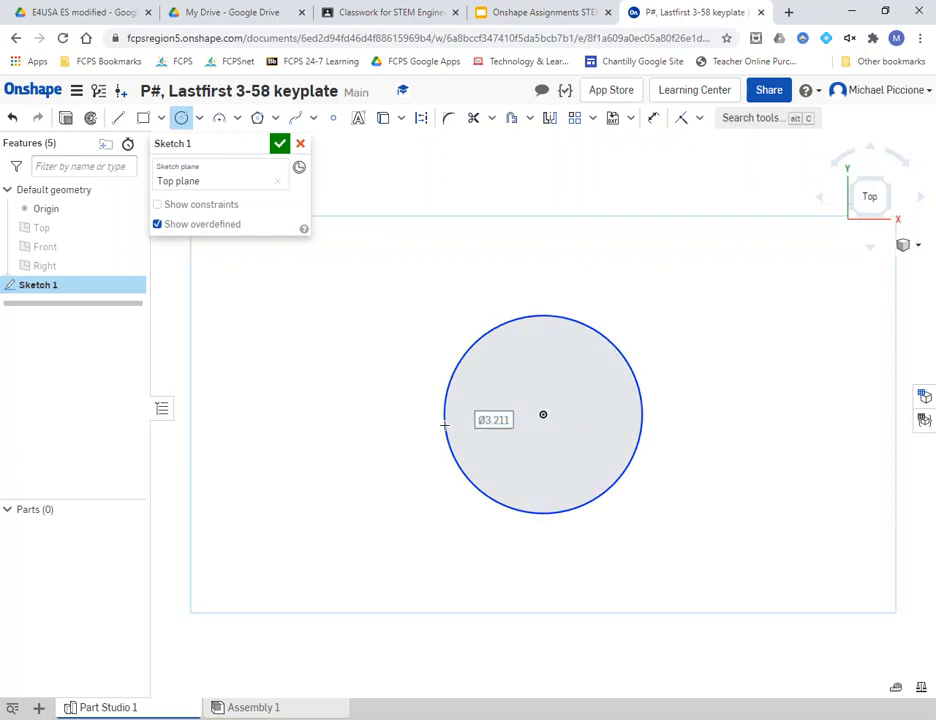
text(3)
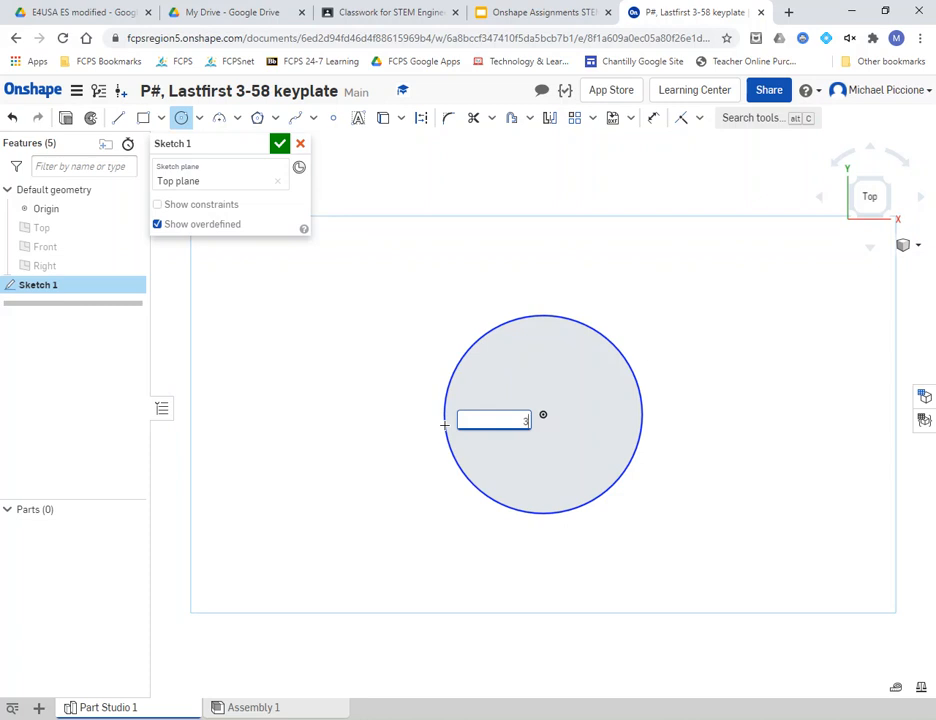
key(Return)
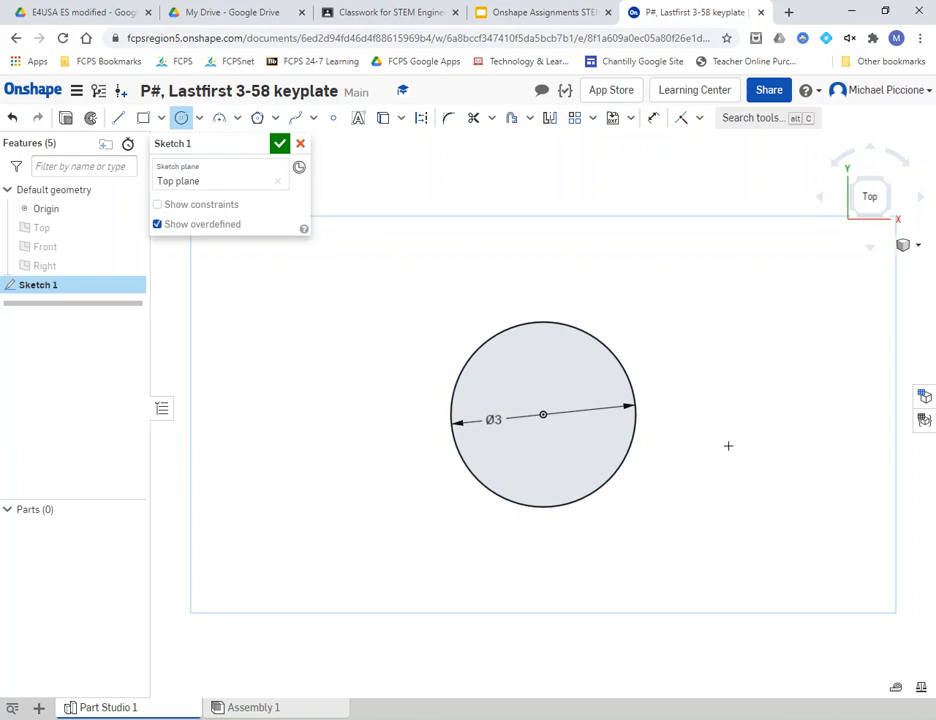
- Draw six small circles, three to the left and three to the right of the big circle
click(340, 327)
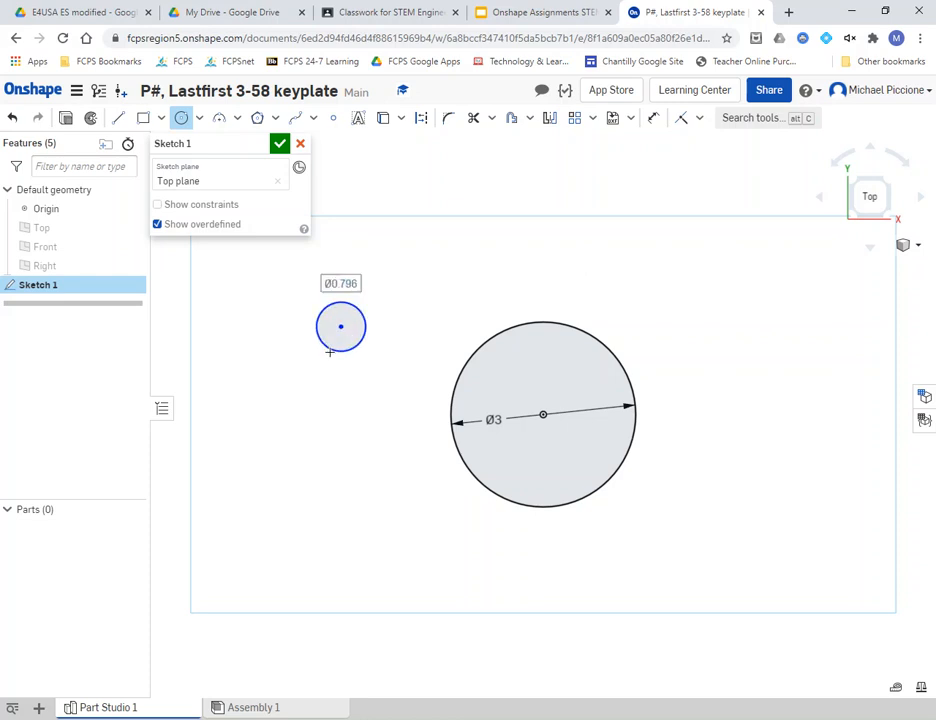
click(343, 416)
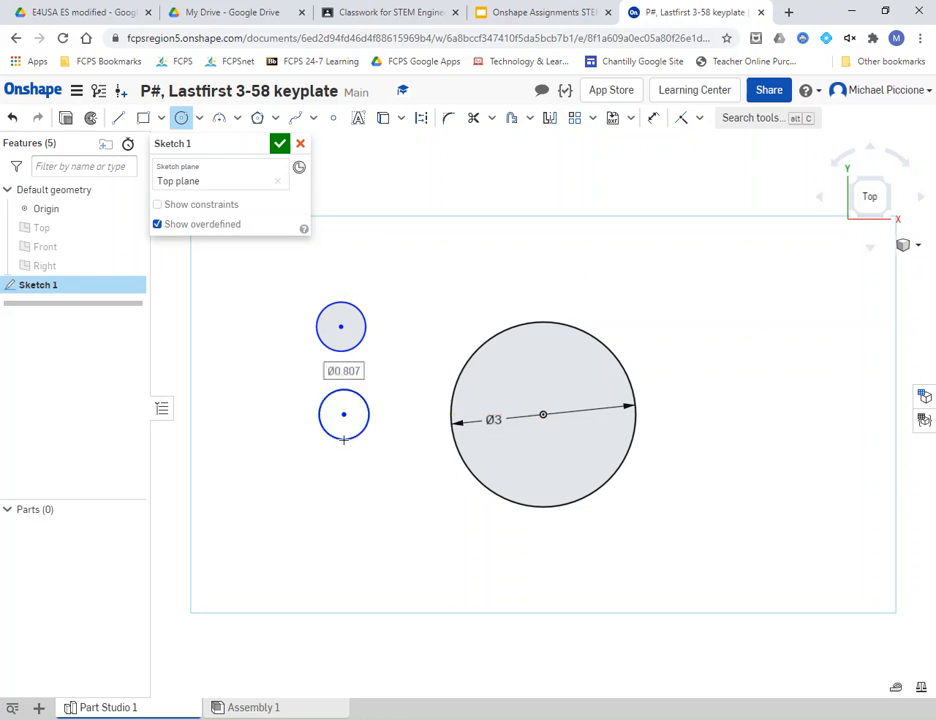
click(343, 439)
click(340, 489)
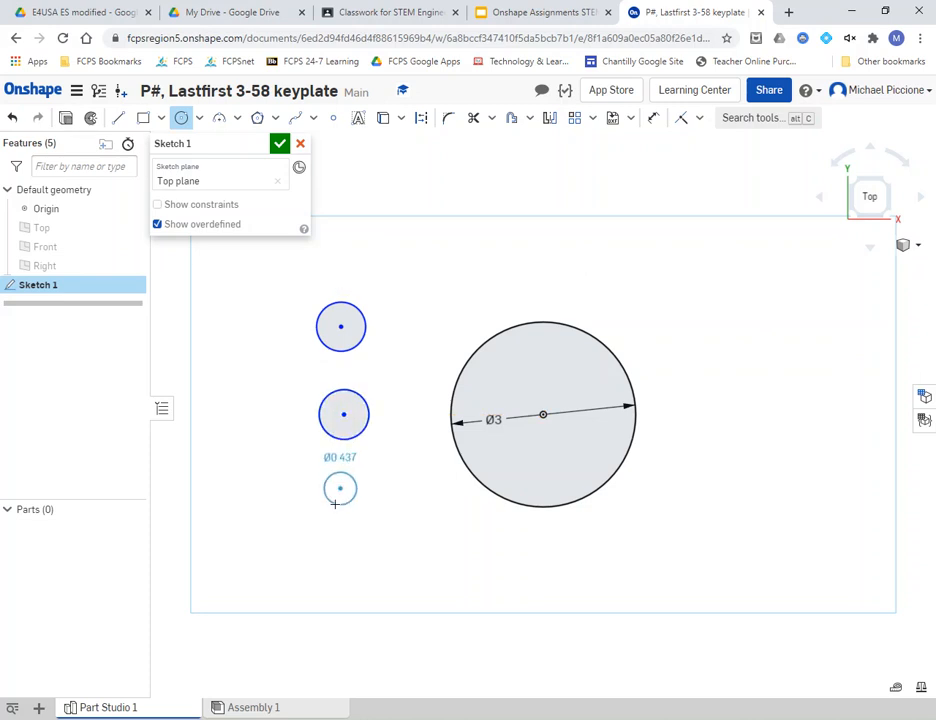
click(332, 513)
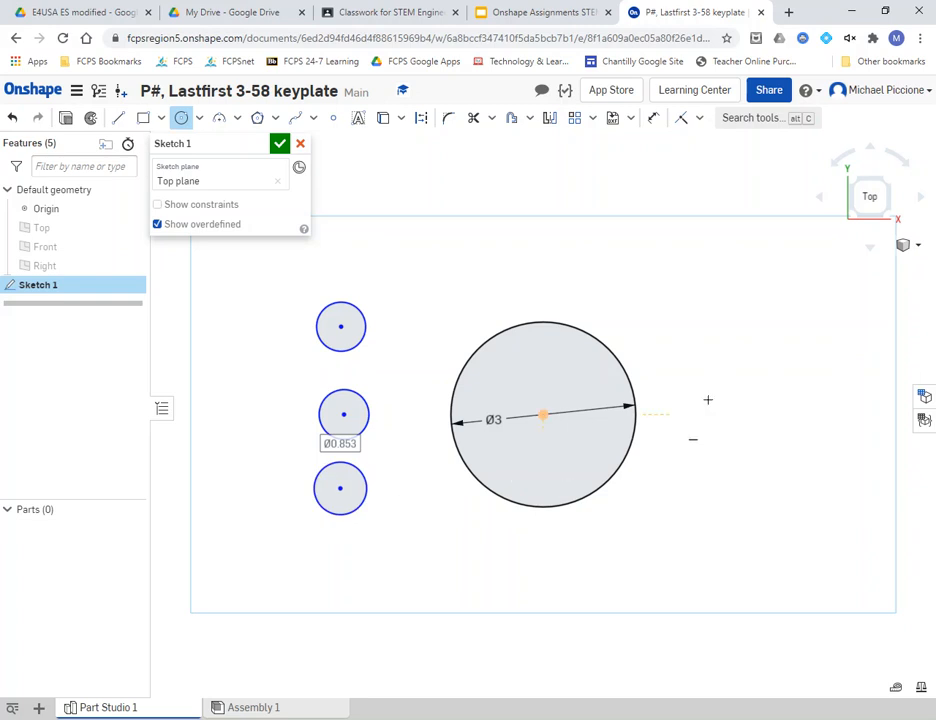
click(736, 310)
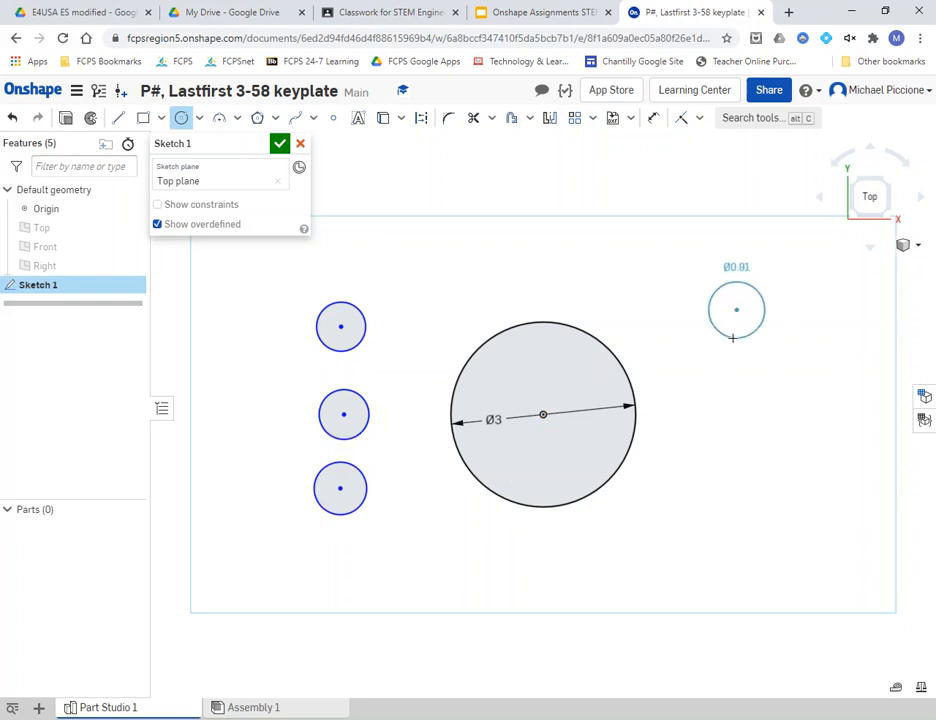
click(736, 338)
click(741, 400)
click(741, 417)
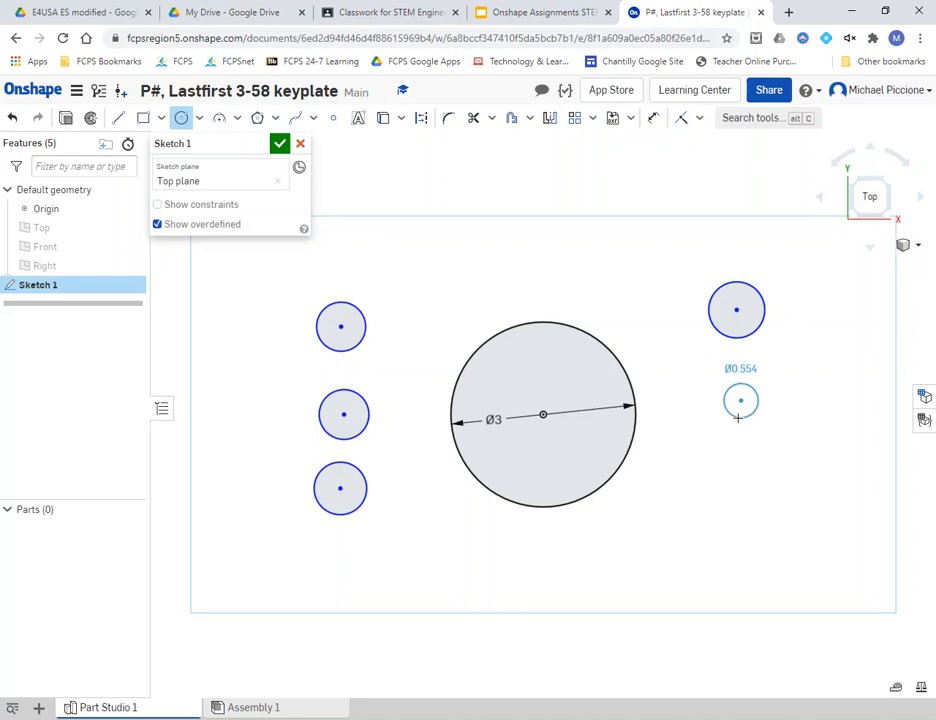
click(741, 470)
click(755, 458)
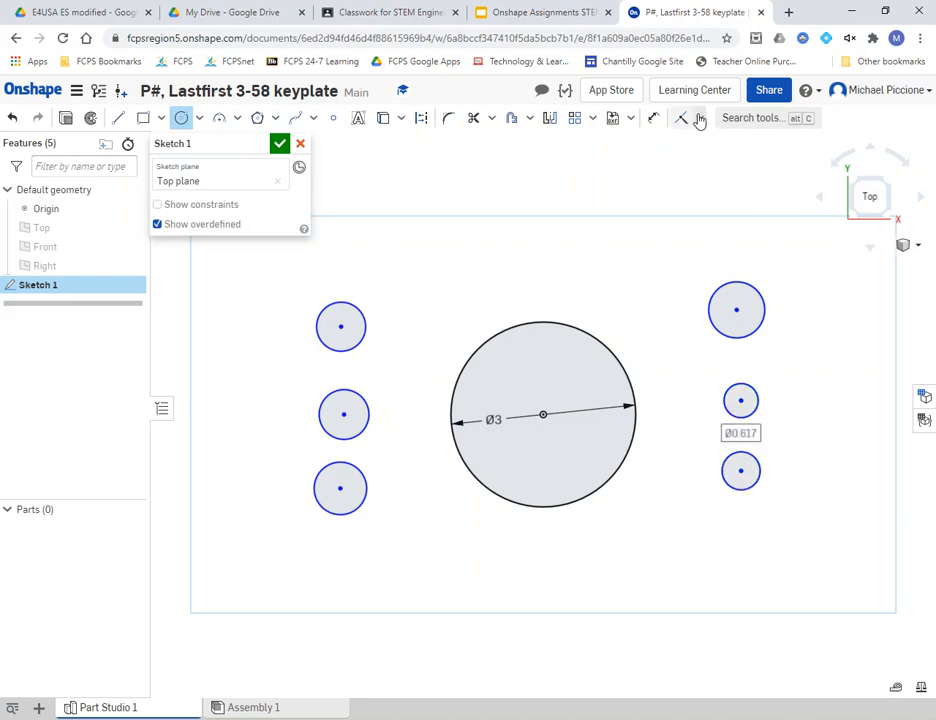
click(485, 21)
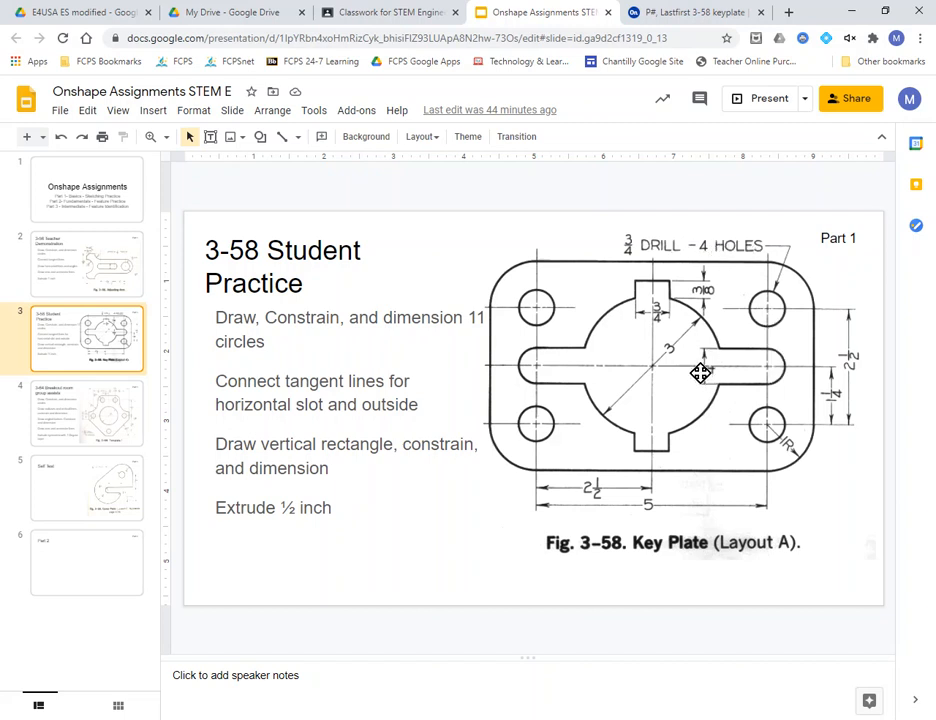
- Return to the keyplate sketch in Onshape
click(660, 14)
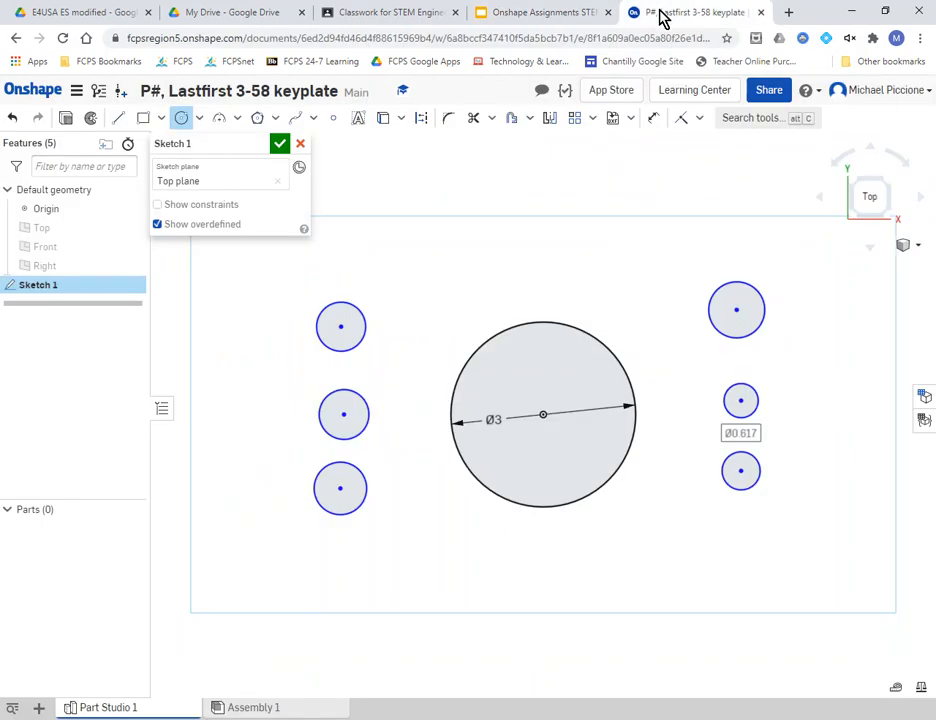
- Dimension the upper-right circle's diameter as 3/4 (0.75 in)
click(653, 119)
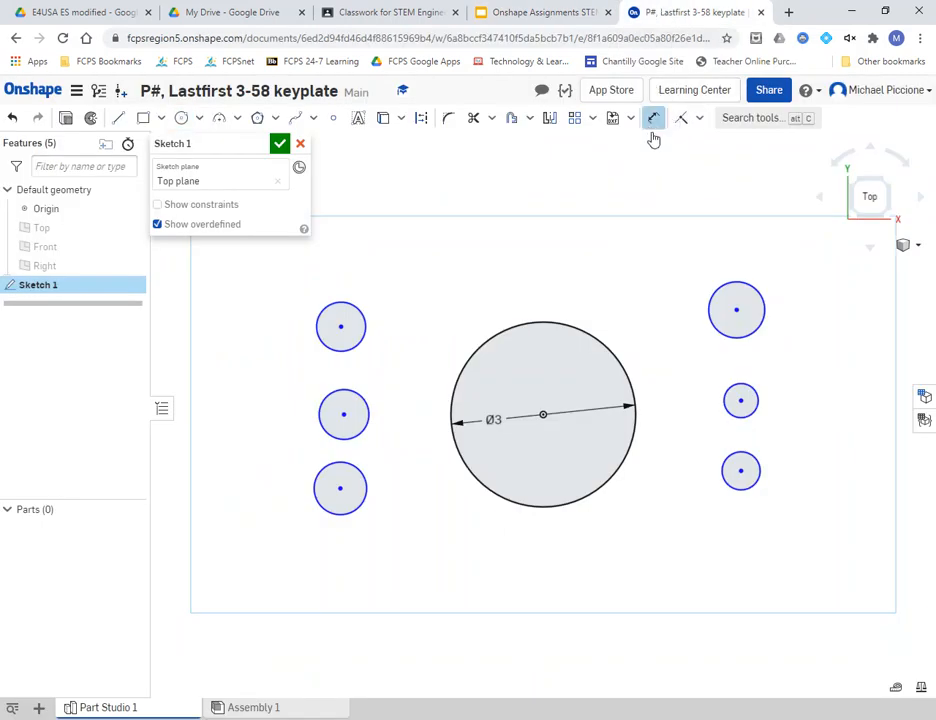
click(733, 287)
click(781, 231)
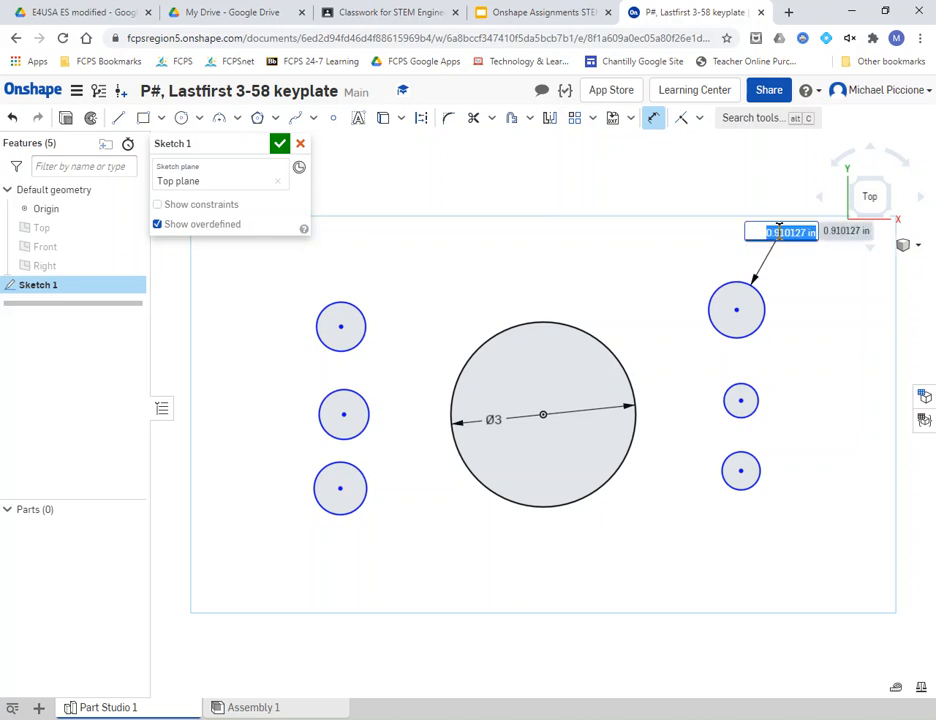
text(3)
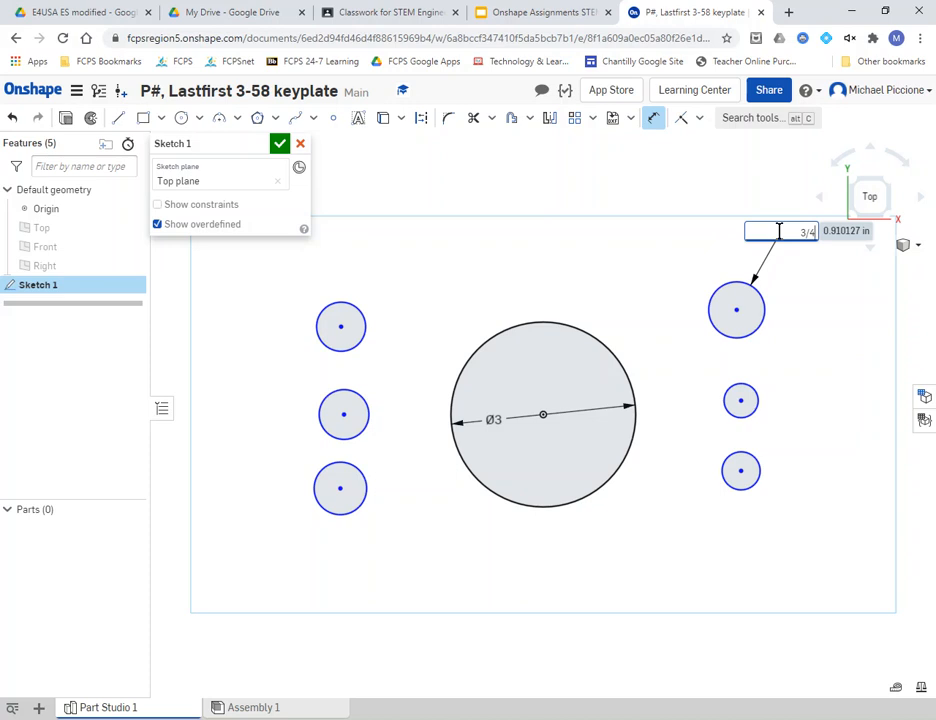
text(/4)
key(Return)
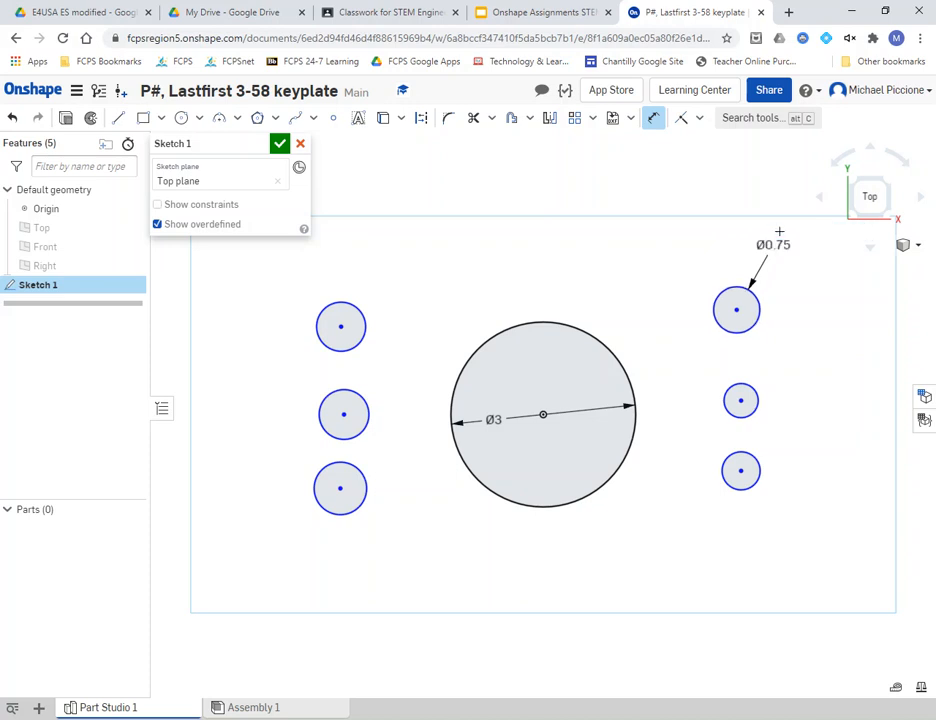
- Make the other five small circles equal in size to the Ø0.75 circle
click(700, 119)
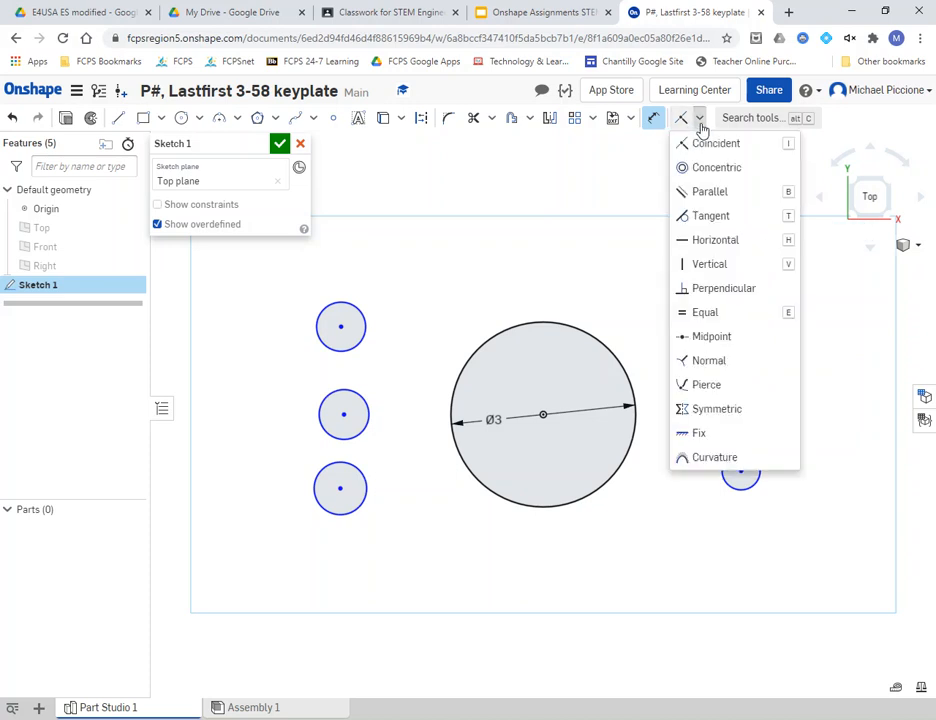
click(710, 312)
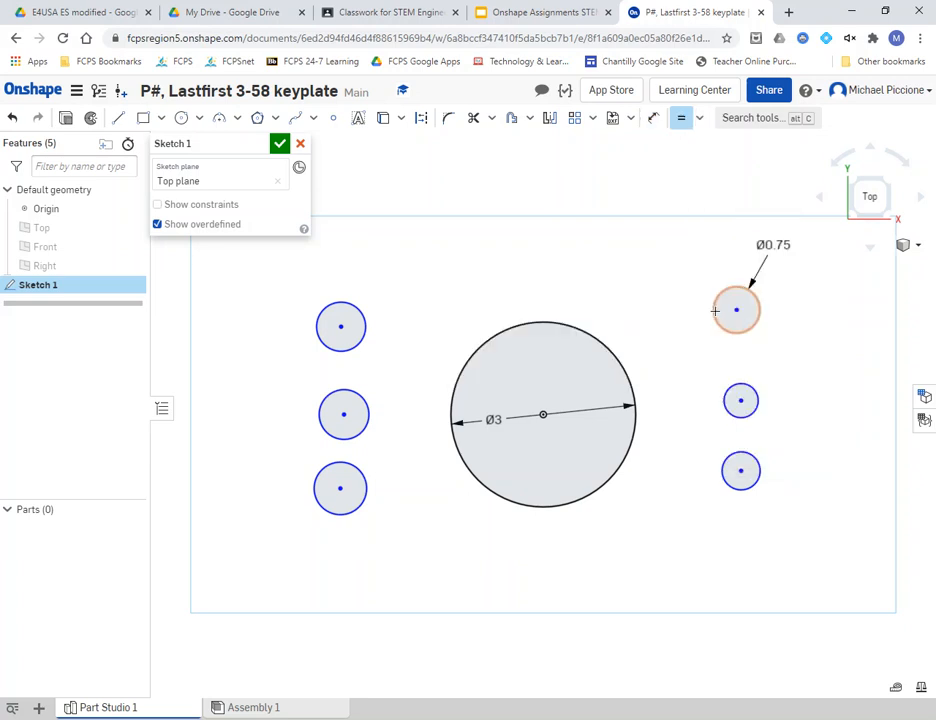
click(715, 311)
click(729, 385)
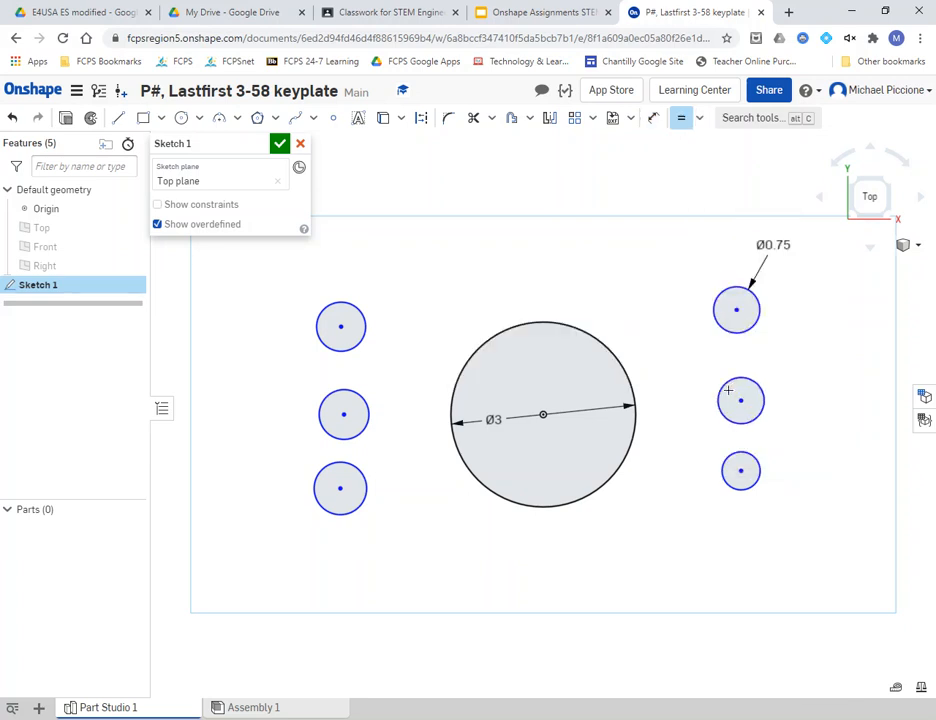
click(731, 385)
click(727, 462)
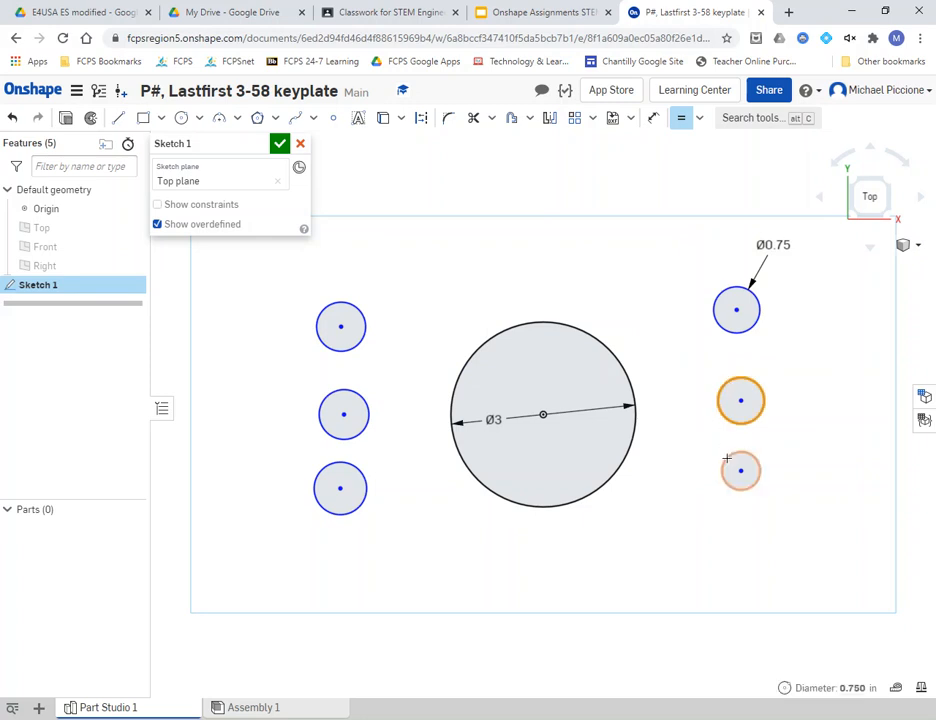
click(727, 467)
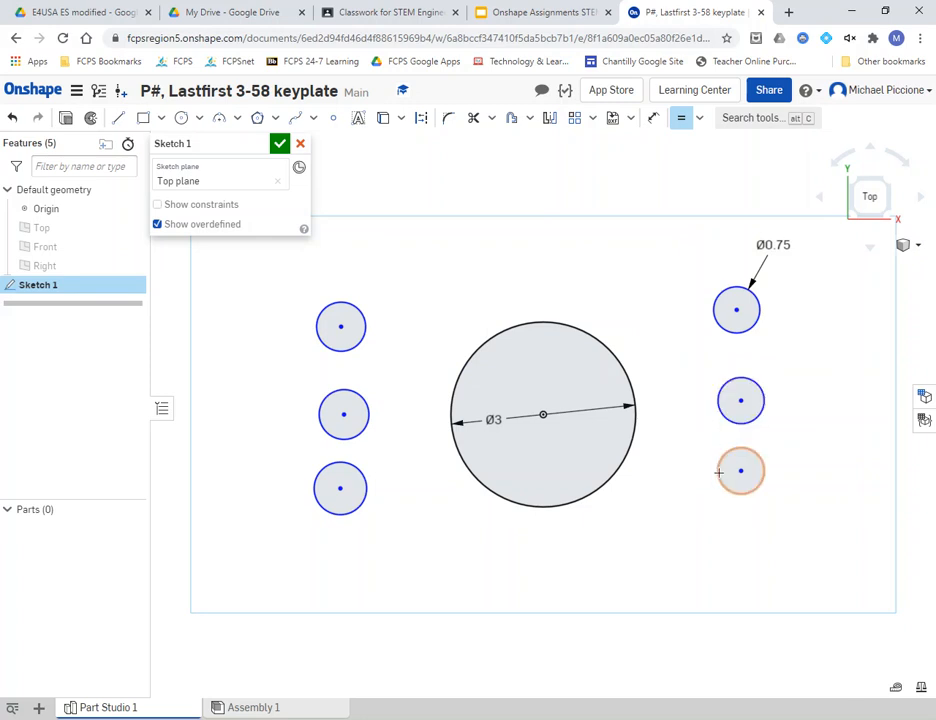
click(366, 498)
click(363, 503)
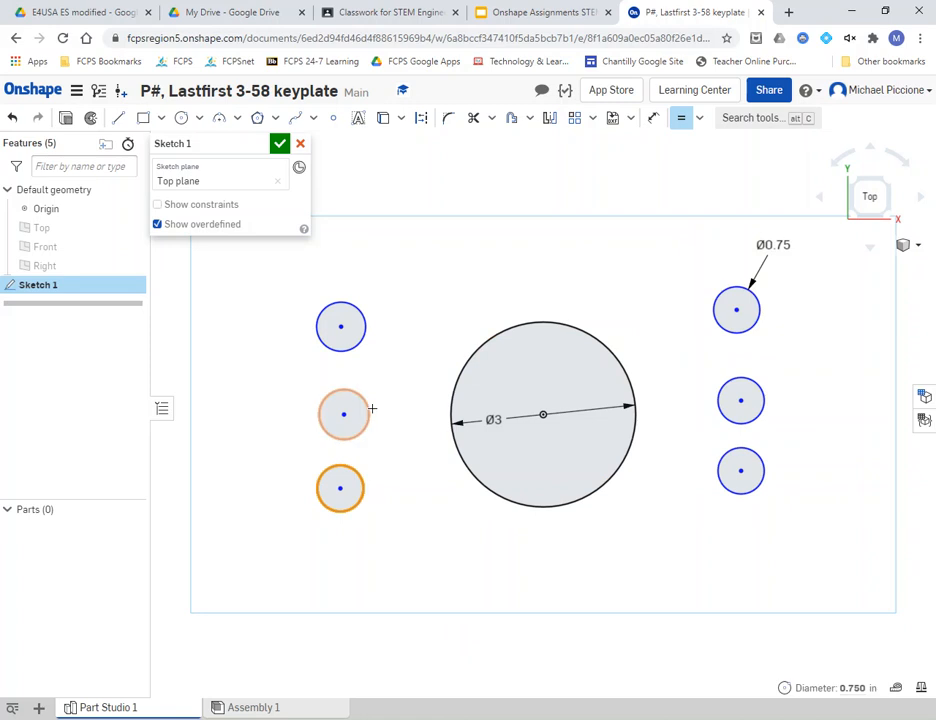
click(368, 412)
click(367, 416)
click(366, 324)
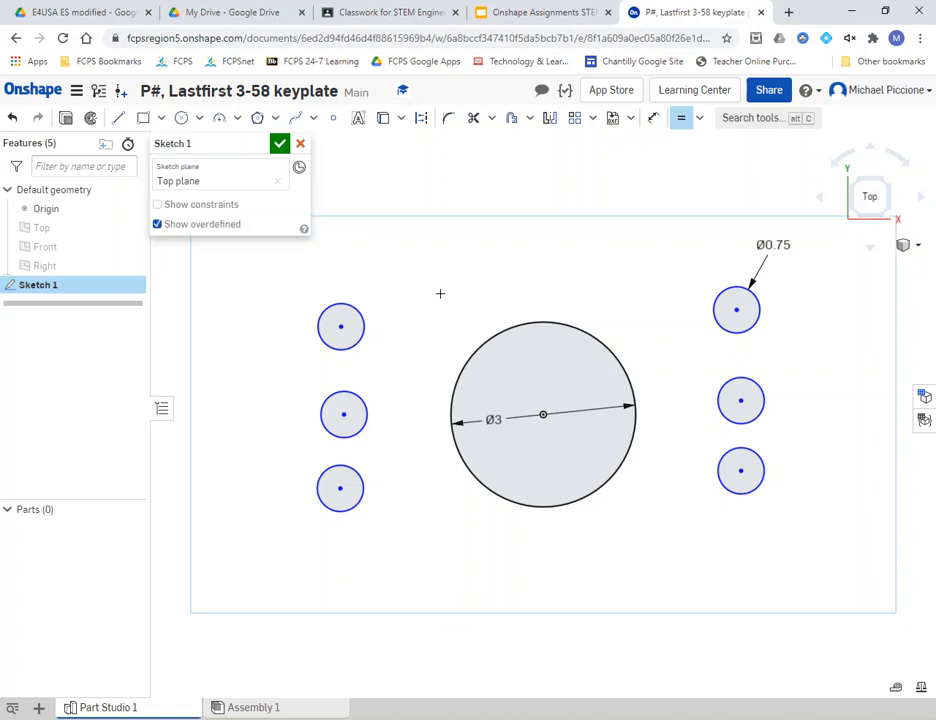
key(Escape)
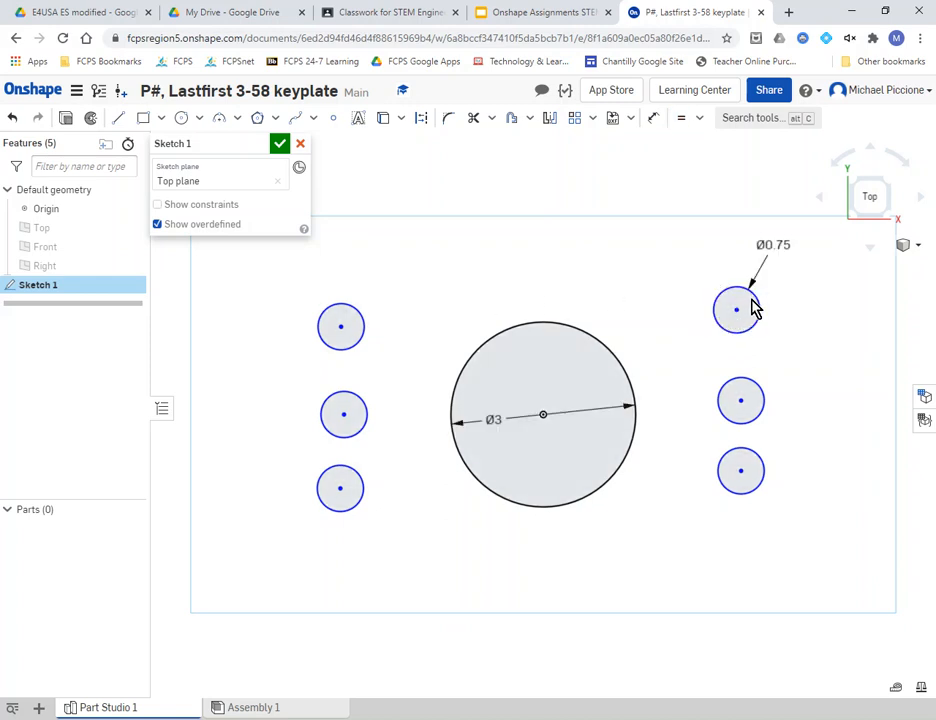
- Try a 0.15 diameter, undo it, and recheck the Key Plate drawing on the slide
double_click(771, 248)
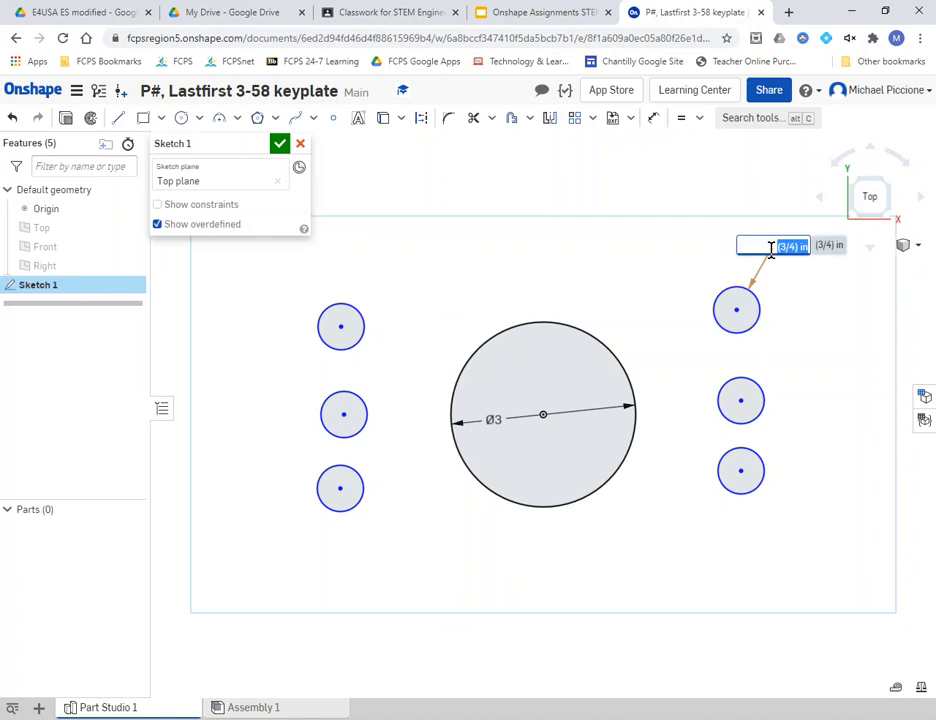
text(15)
key(Return)
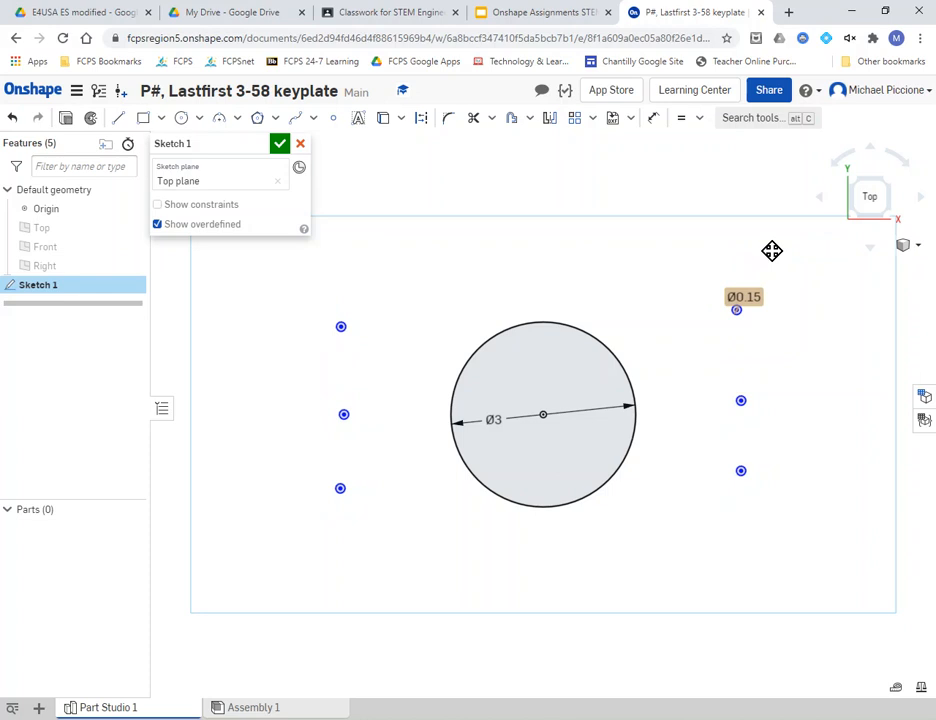
key(ctrl+z)
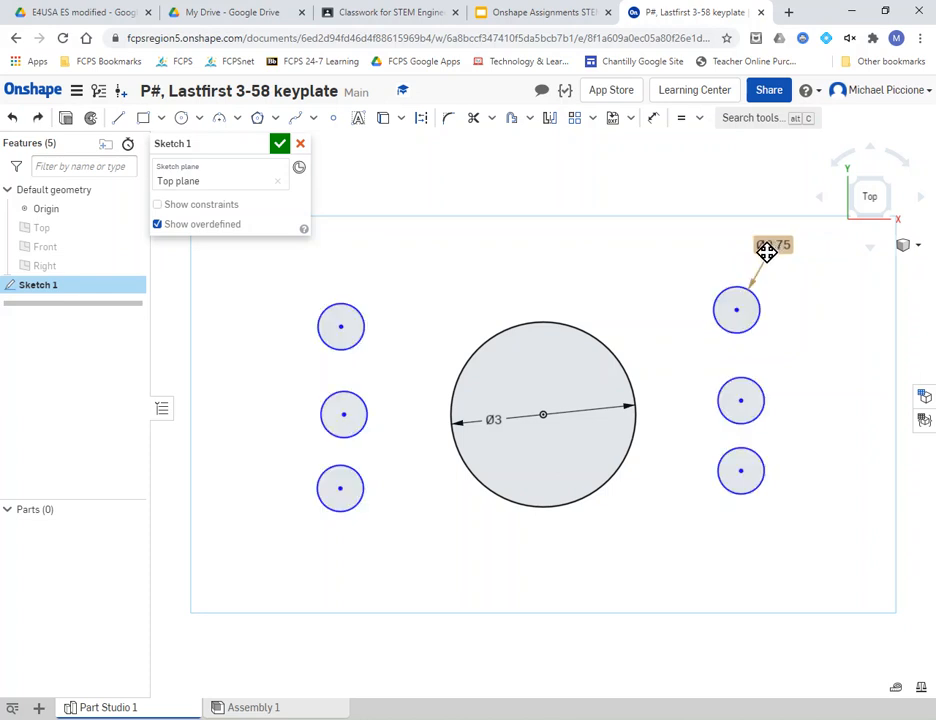
click(545, 12)
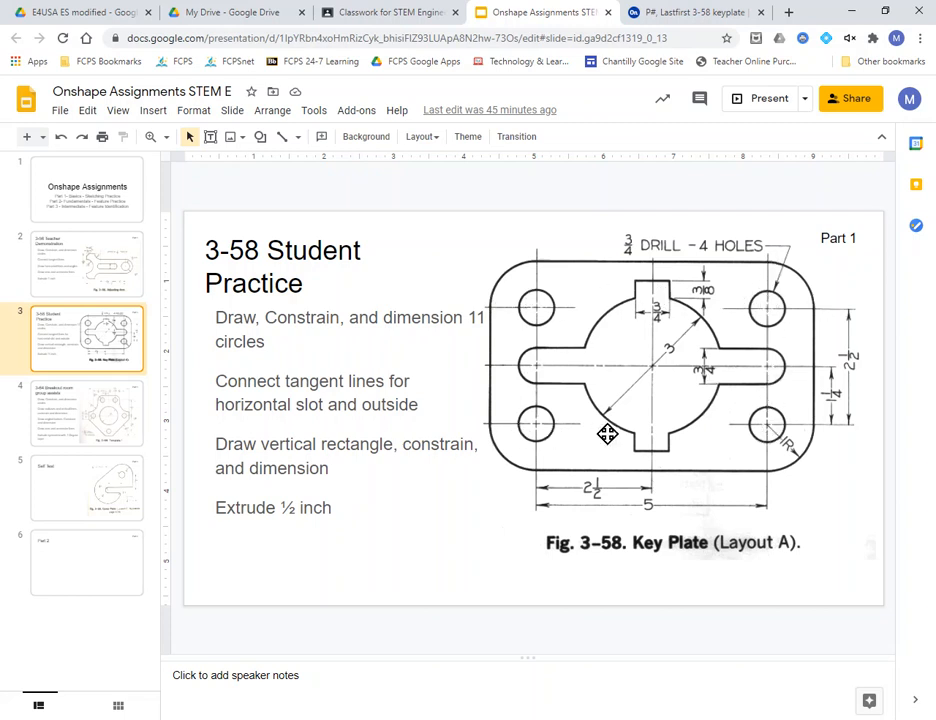
click(716, 17)
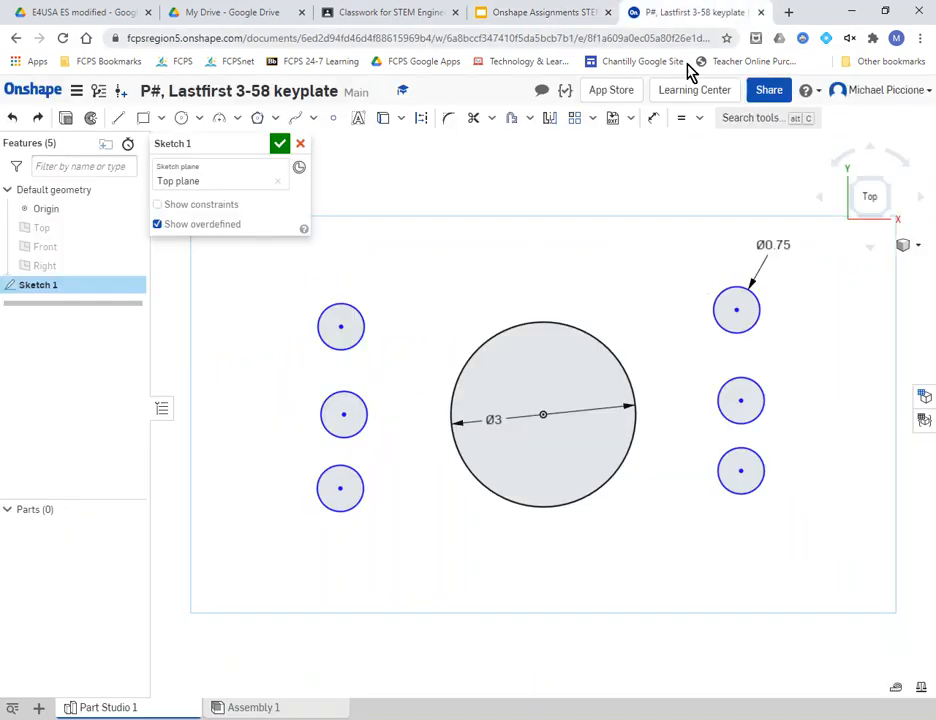
- Vertically align the three left circle centres and the three right circle centres, then nudge the left column
click(699, 119)
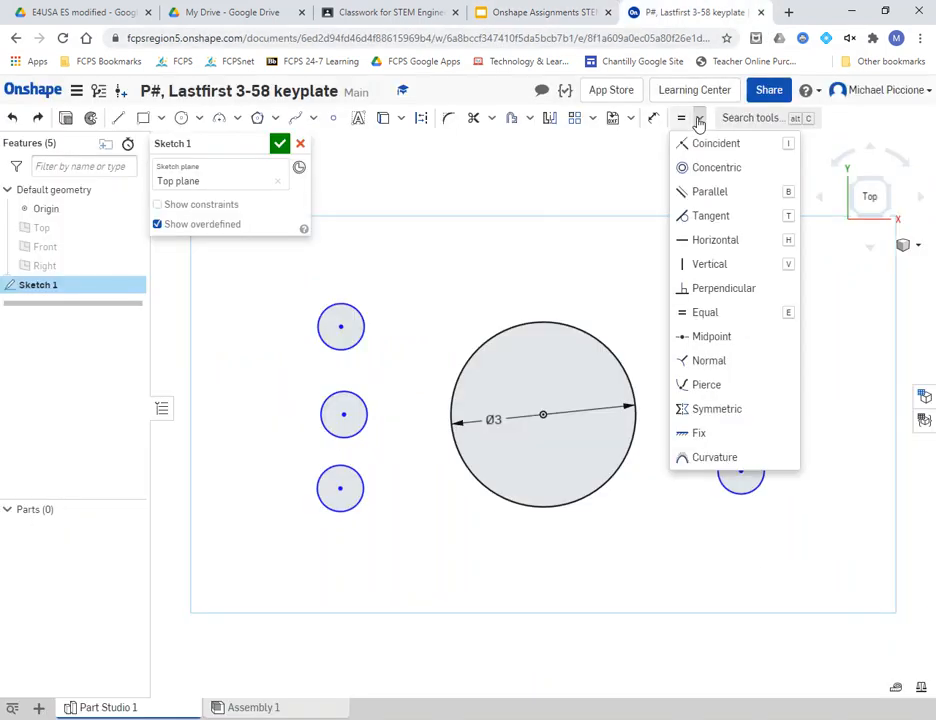
click(711, 263)
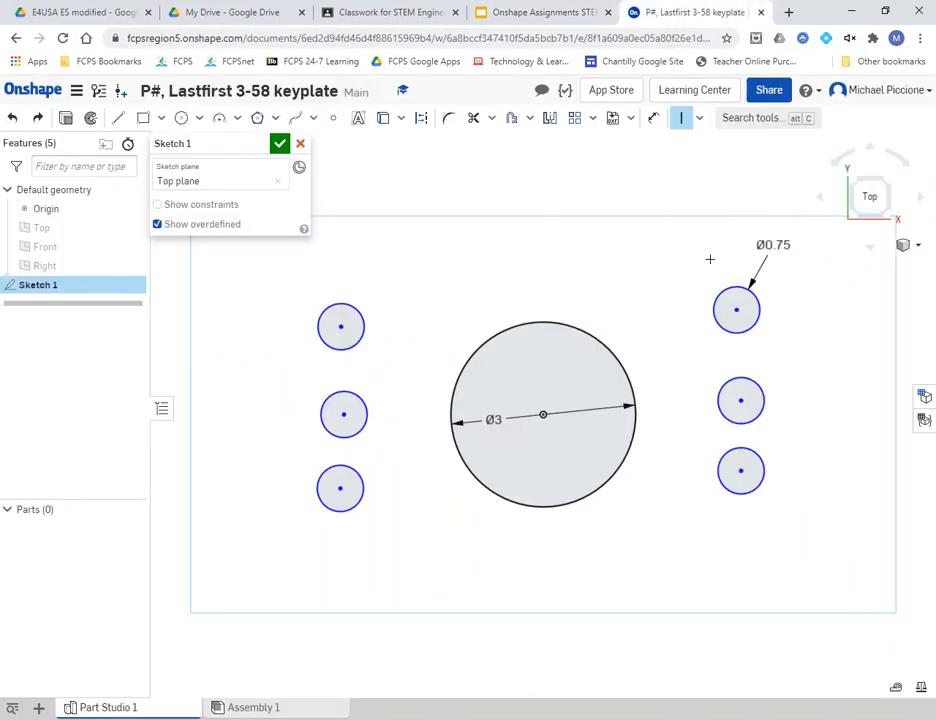
click(342, 326)
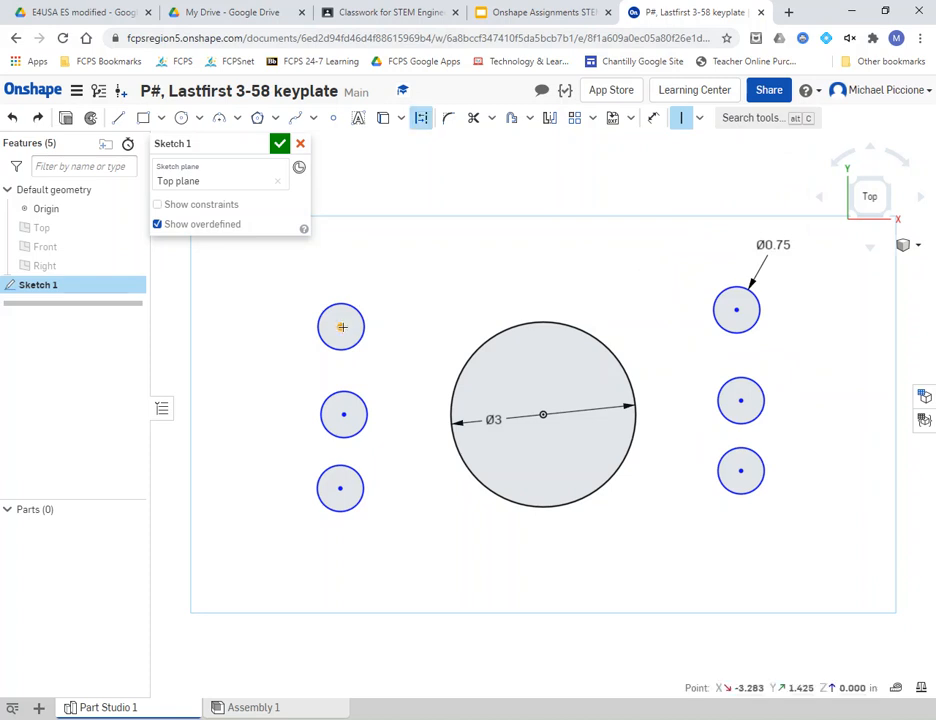
click(342, 413)
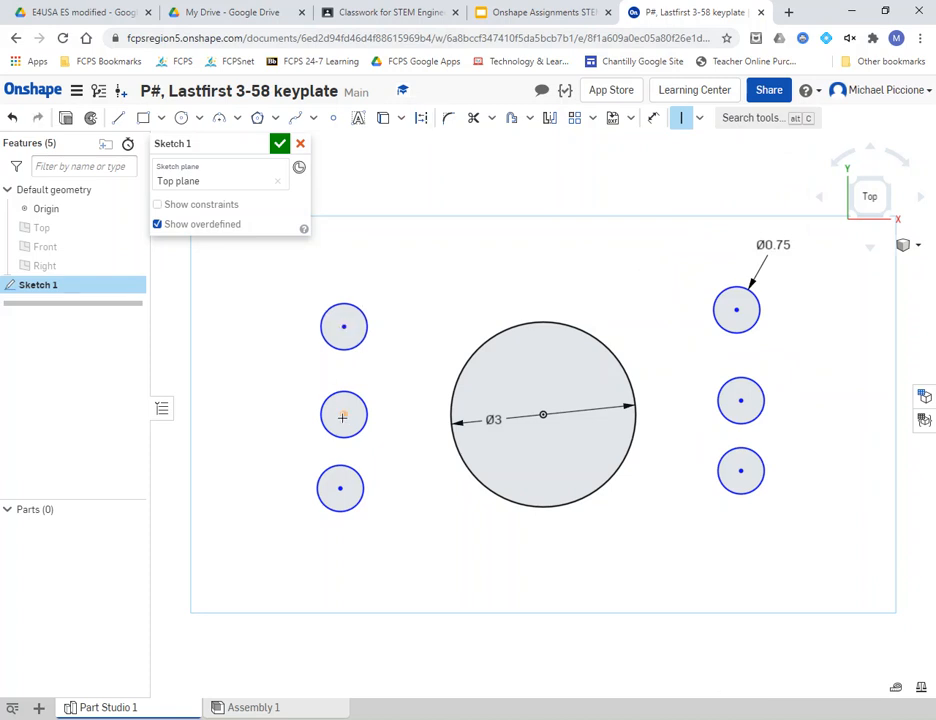
click(341, 415)
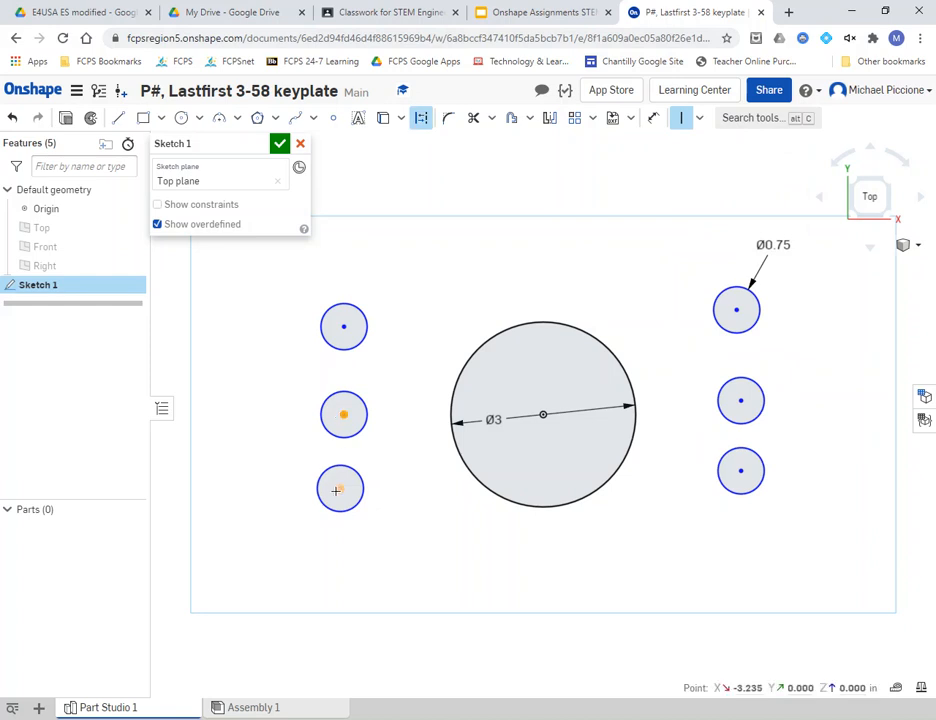
click(335, 488)
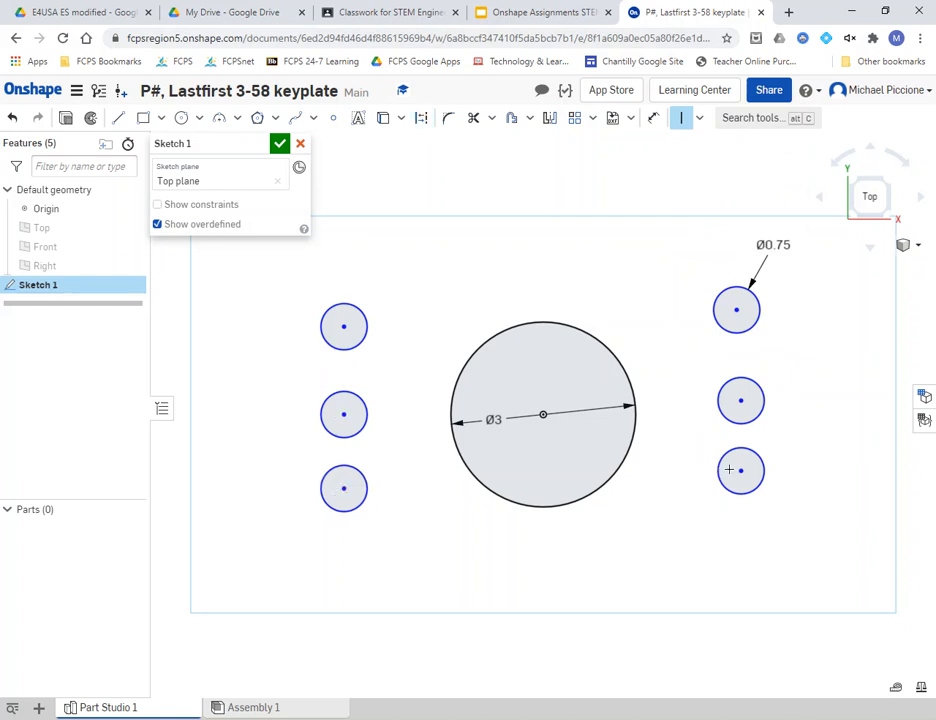
click(738, 311)
click(739, 400)
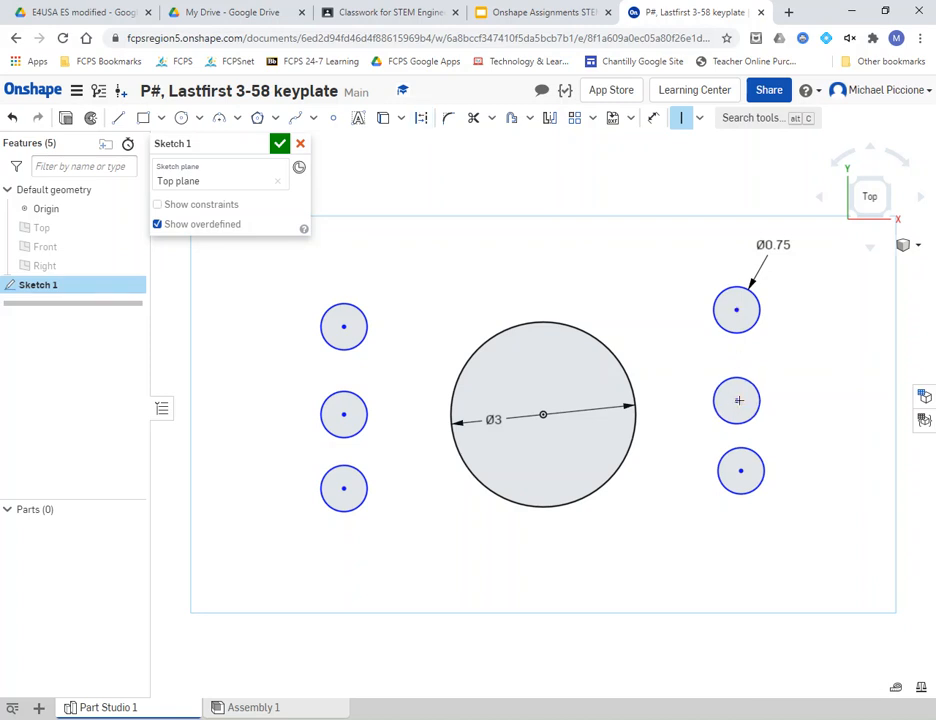
click(736, 402)
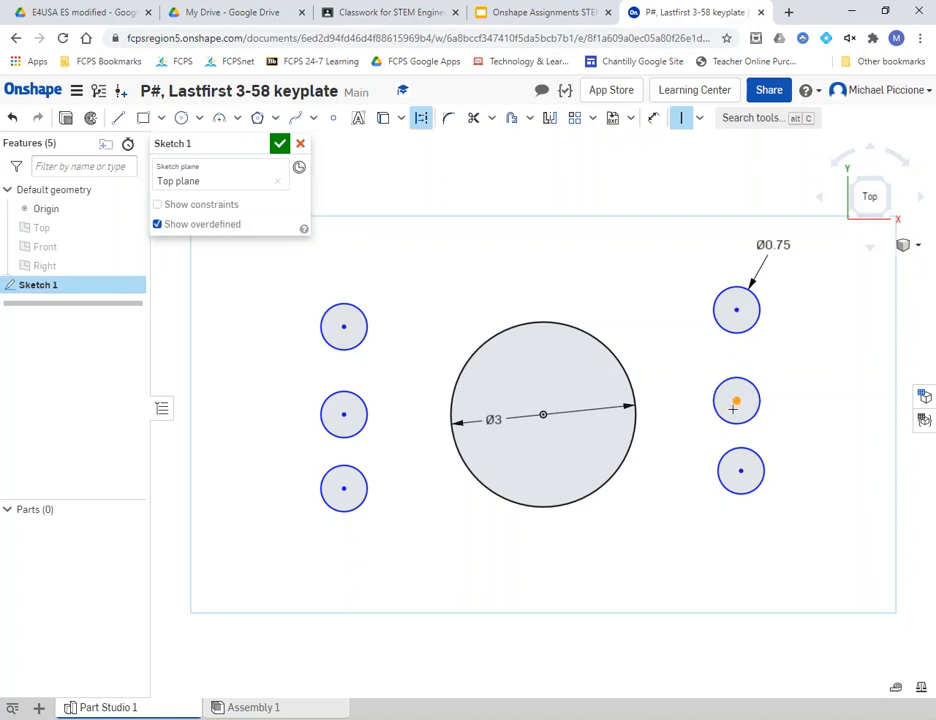
click(741, 470)
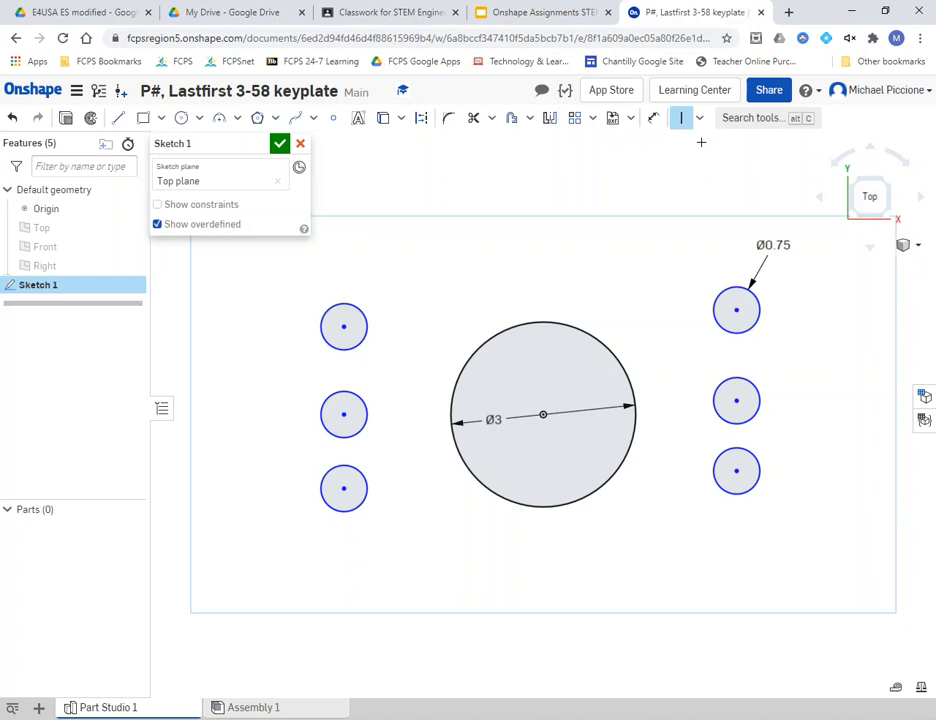
key(e)
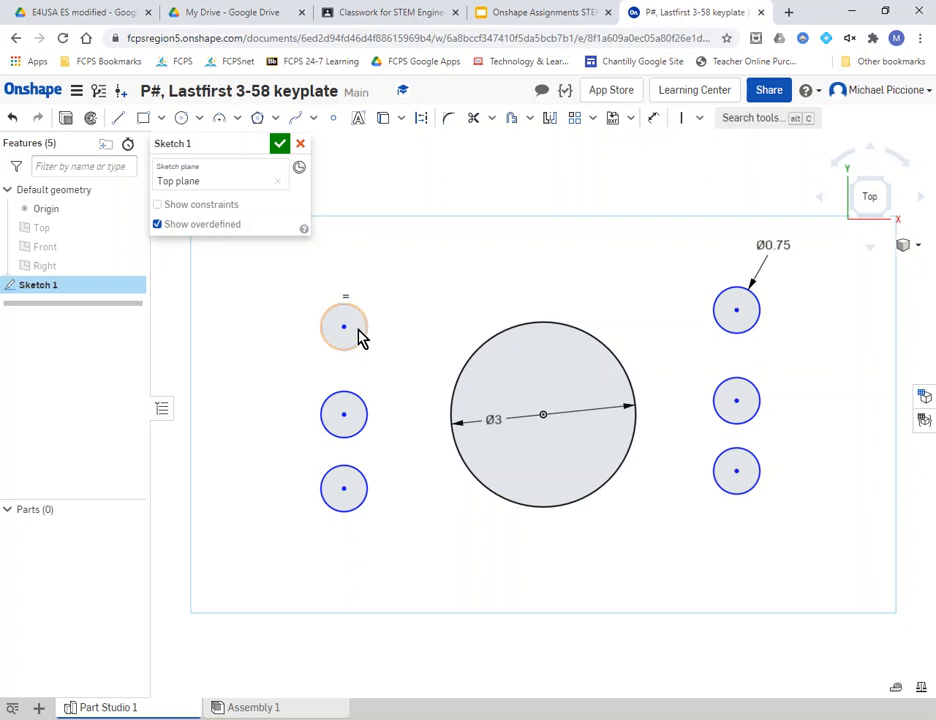
mouse_move(362, 333)
mouse_down()
mouse_move(393, 338)
mouse_move(343, 328)
mouse_move(377, 308)
mouse_move(333, 299)
mouse_move(343, 420)
mouse_move(359, 322)
mouse_move(320, 325)
mouse_move(341, 326)
mouse_up()
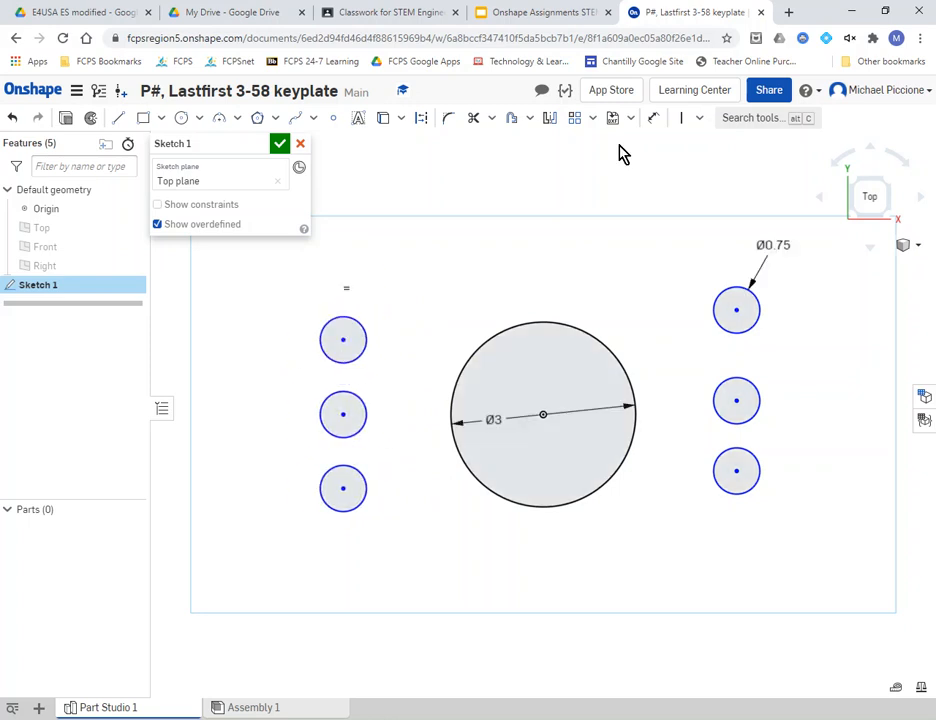
- Level the top-right circle with the top-left one and tie the middle-left centre to the big circle's centre
click(699, 118)
click(714, 242)
click(737, 311)
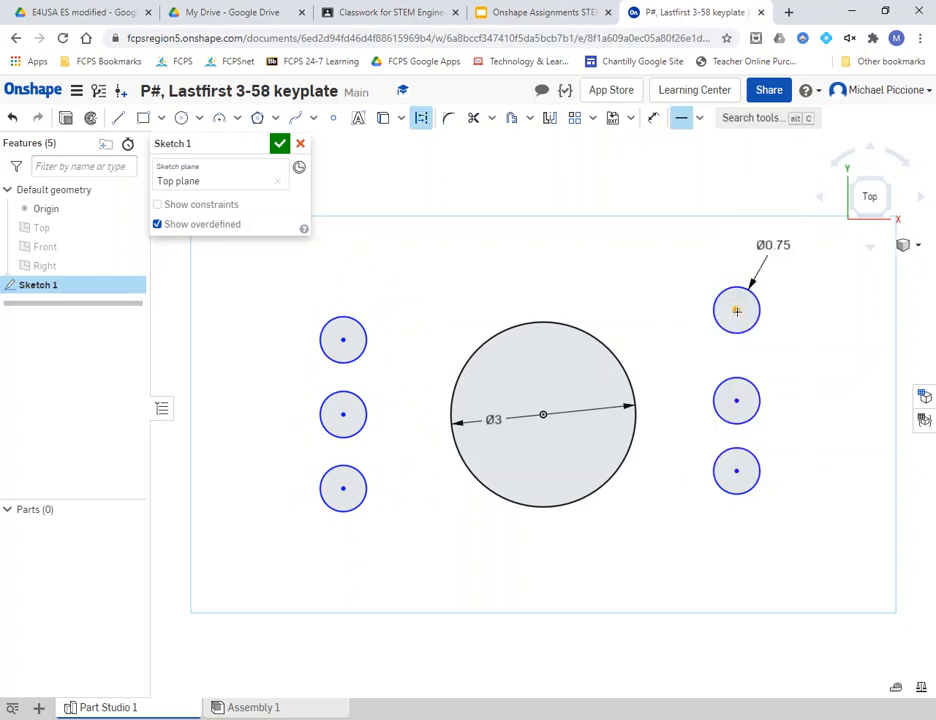
click(343, 341)
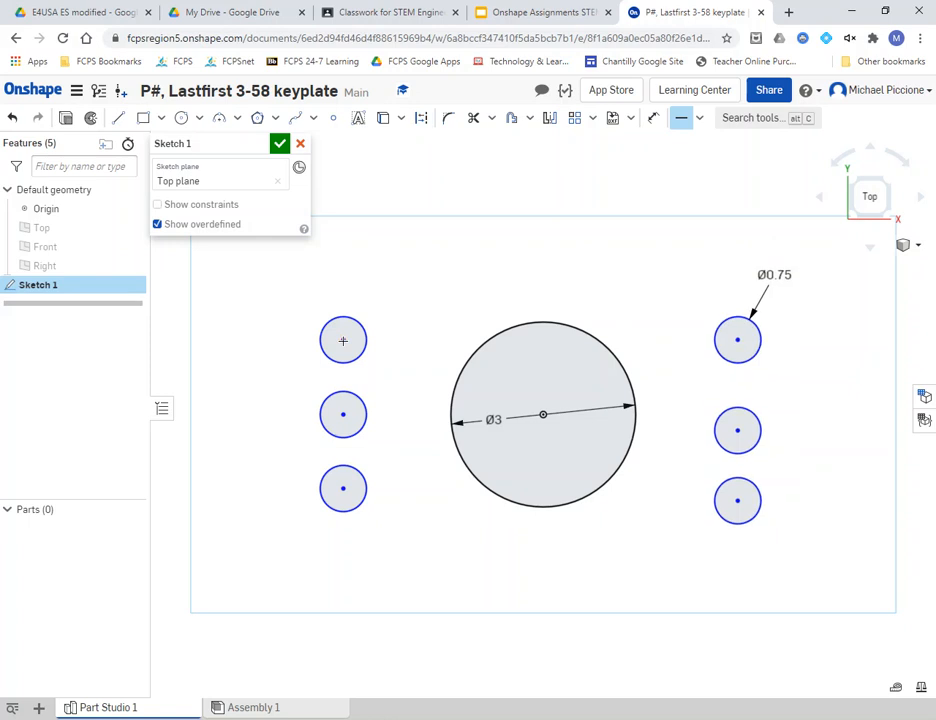
key(v)
click(343, 417)
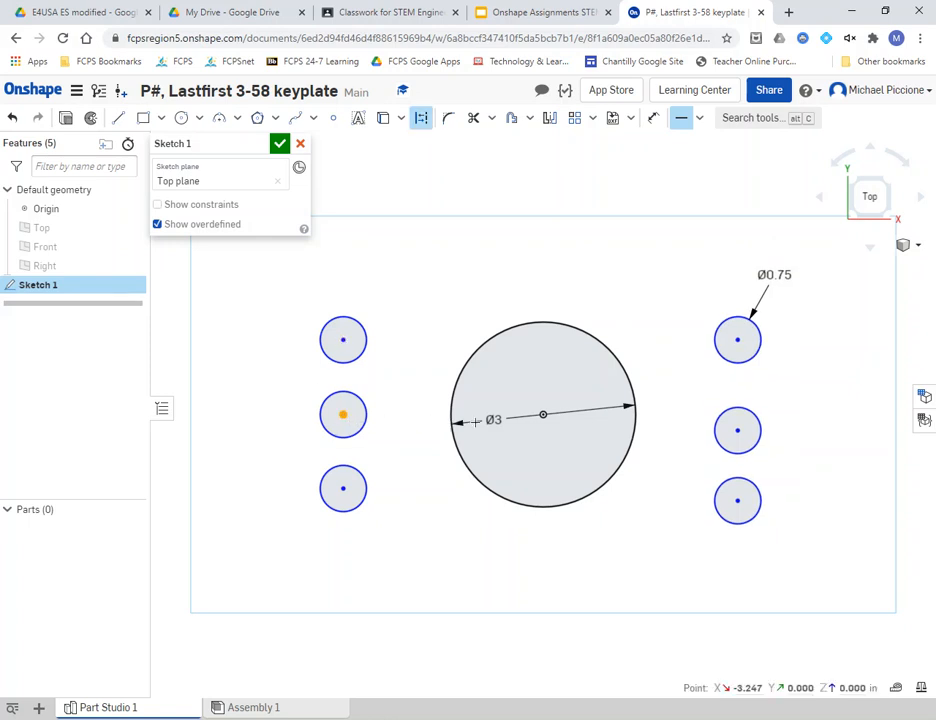
click(545, 413)
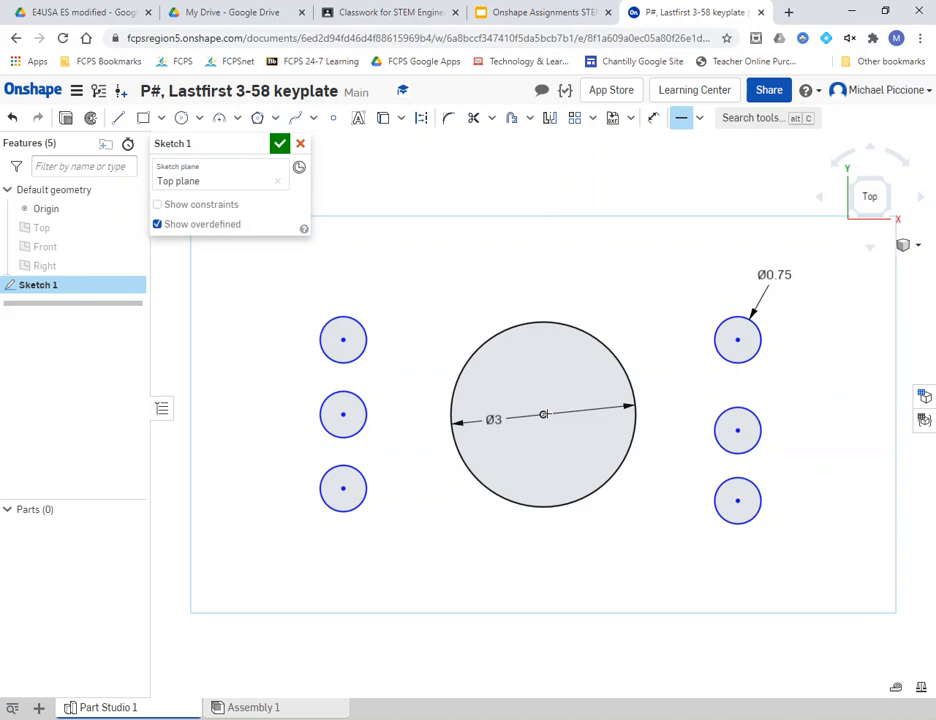
- Level the middle-right centre with the big circle's centre and the bottom-right with the bottom-left
key(h)
click(543, 416)
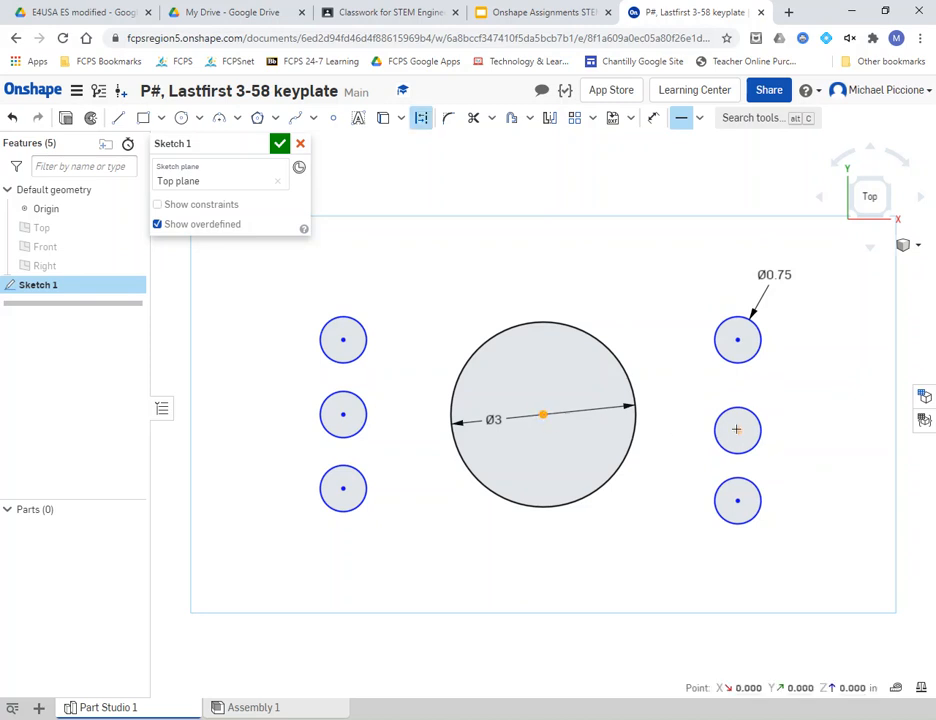
click(737, 429)
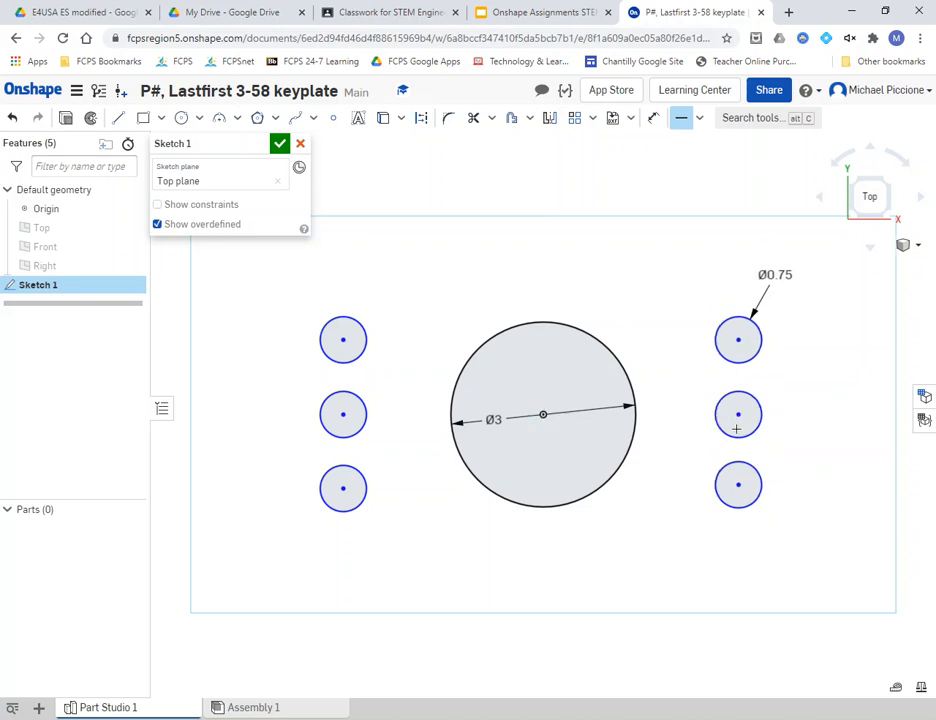
key(h)
click(738, 486)
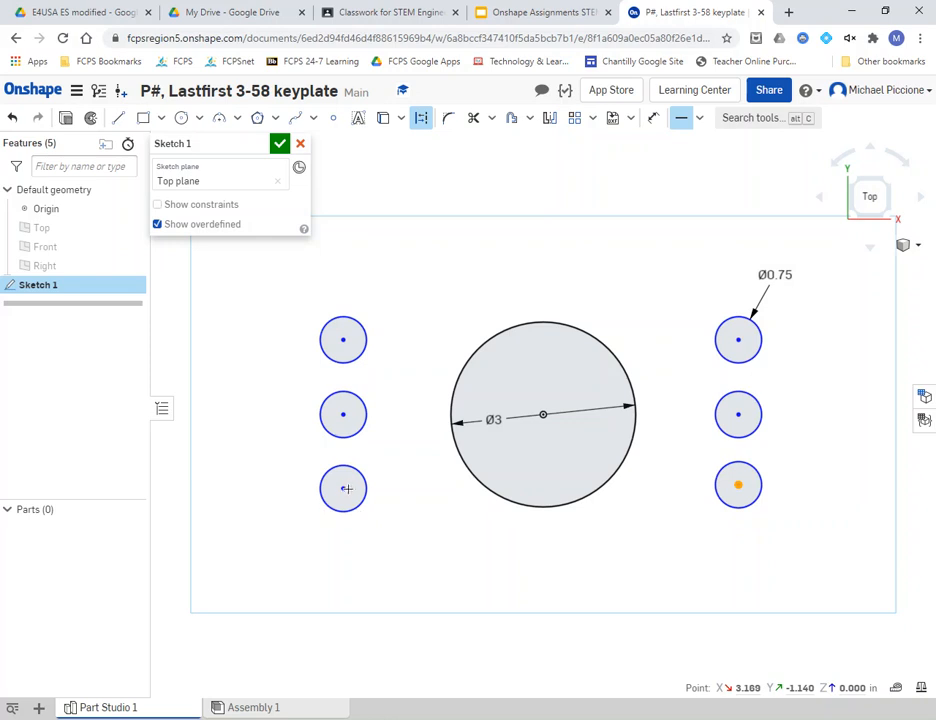
click(342, 488)
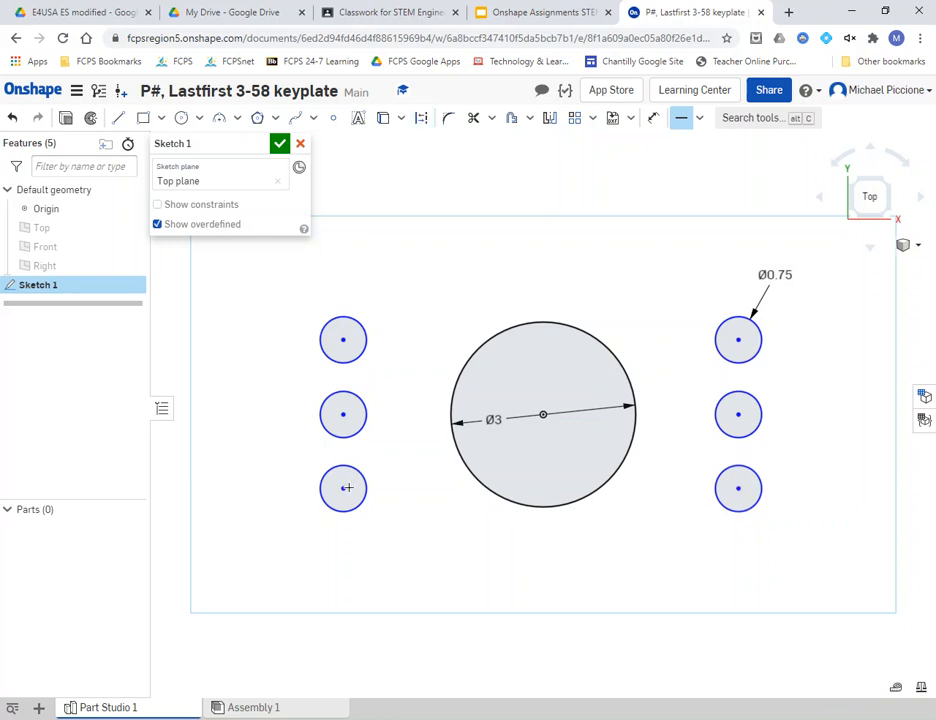
click(682, 121)
click(560, 14)
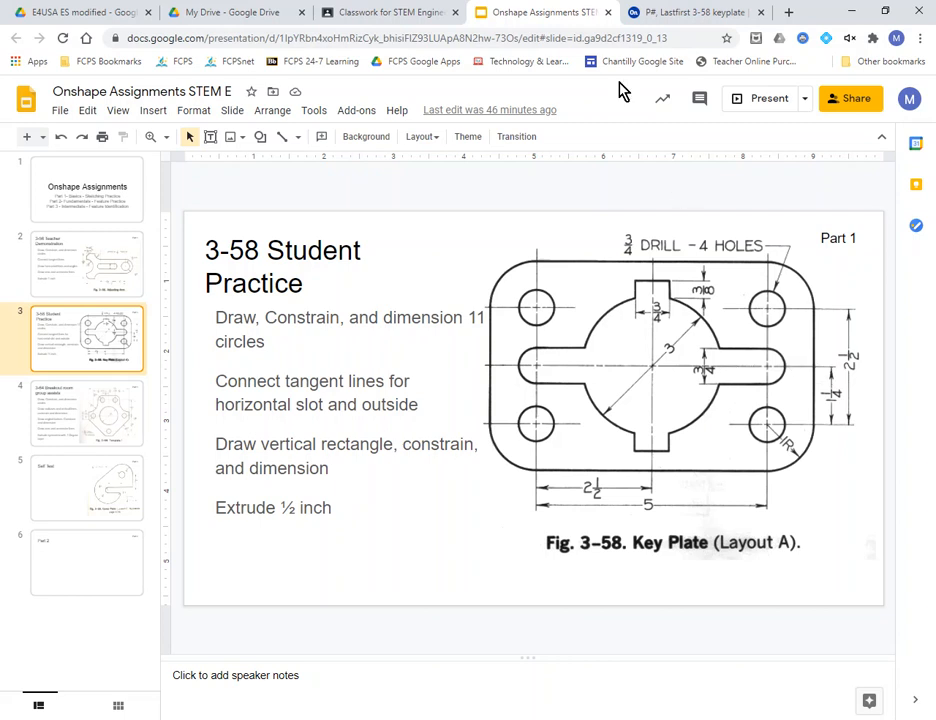
click(690, 15)
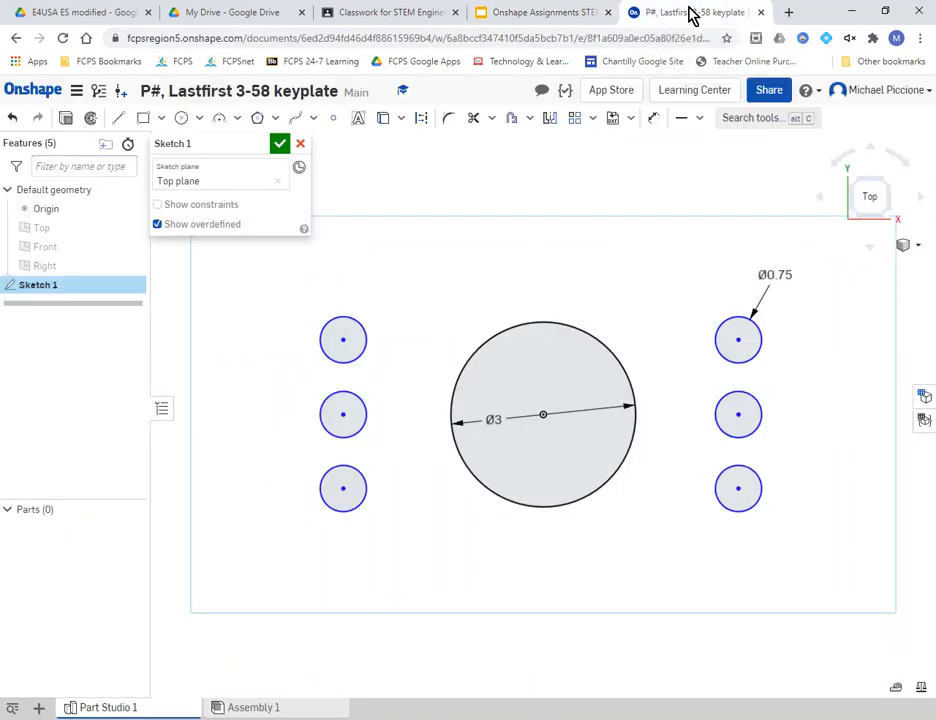
click(654, 120)
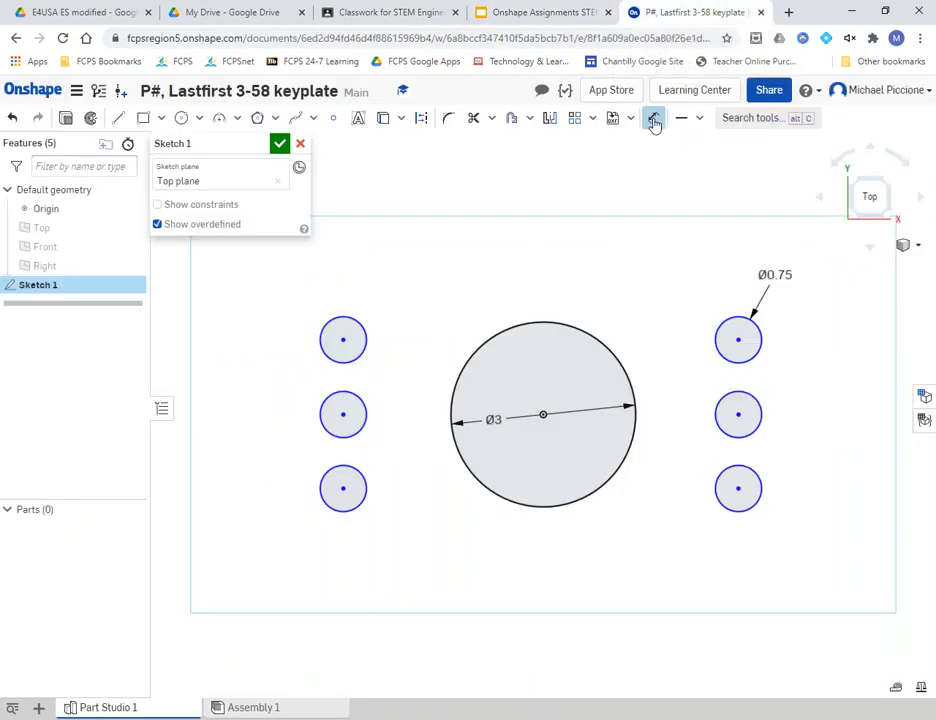
click(488, 333)
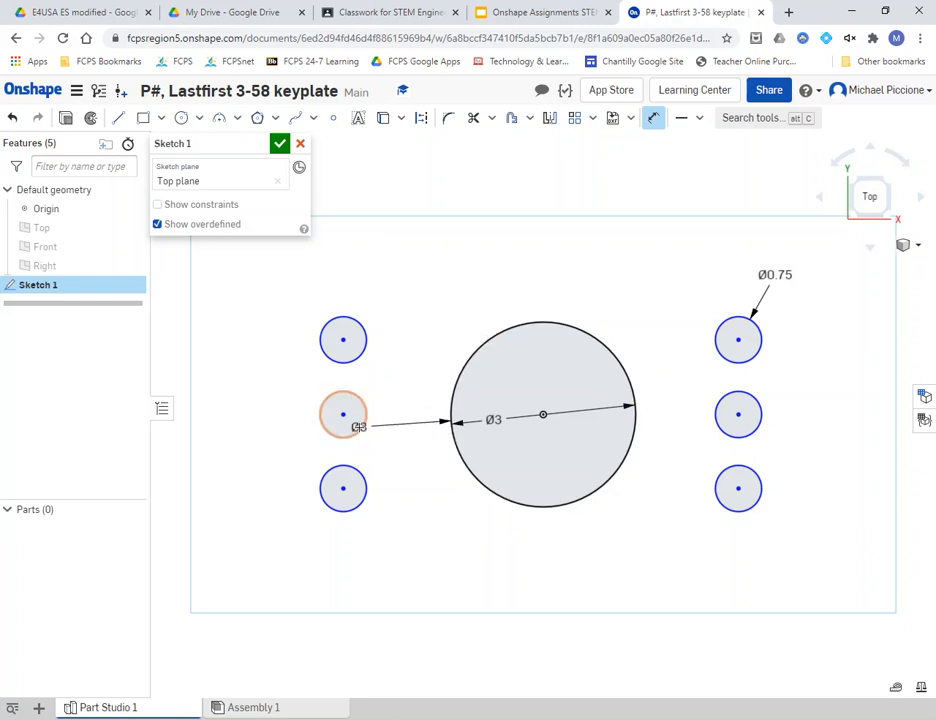
click(355, 476)
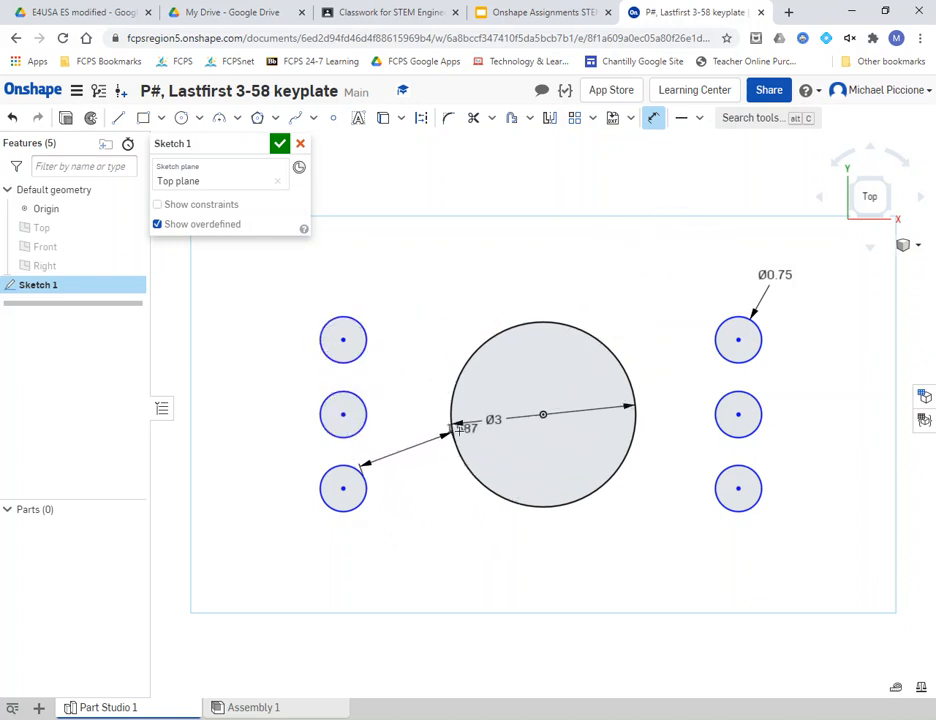
right_click(440, 319)
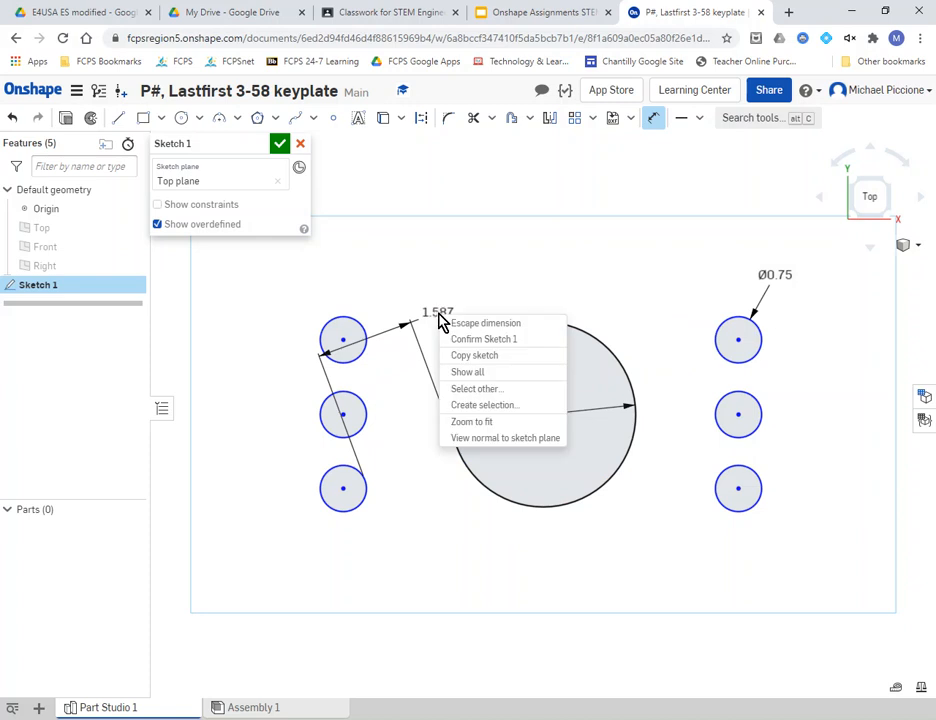
click(470, 325)
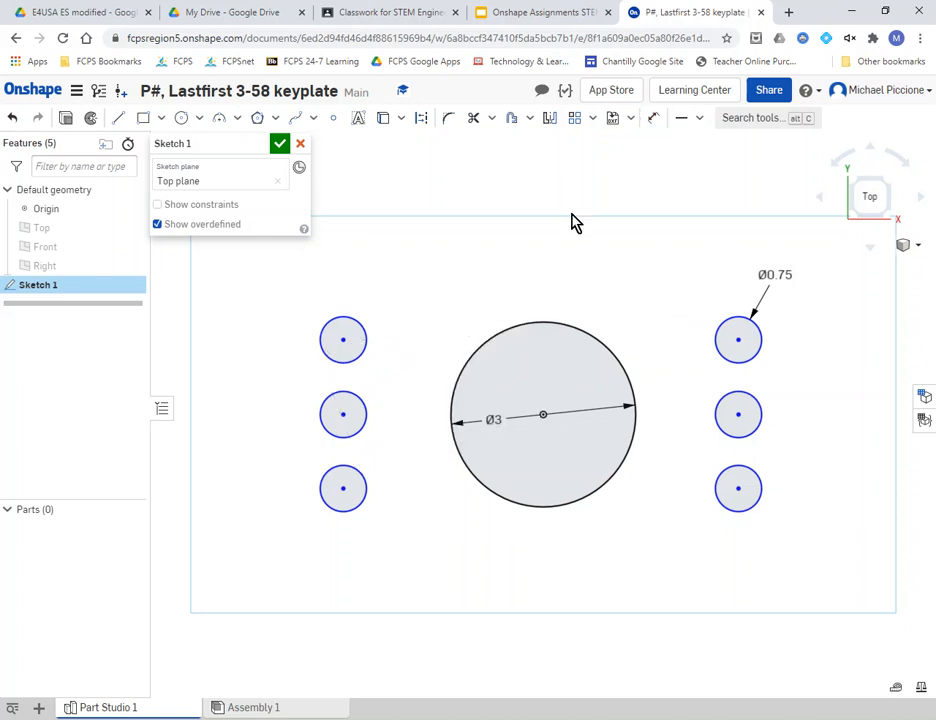
click(660, 121)
click(574, 323)
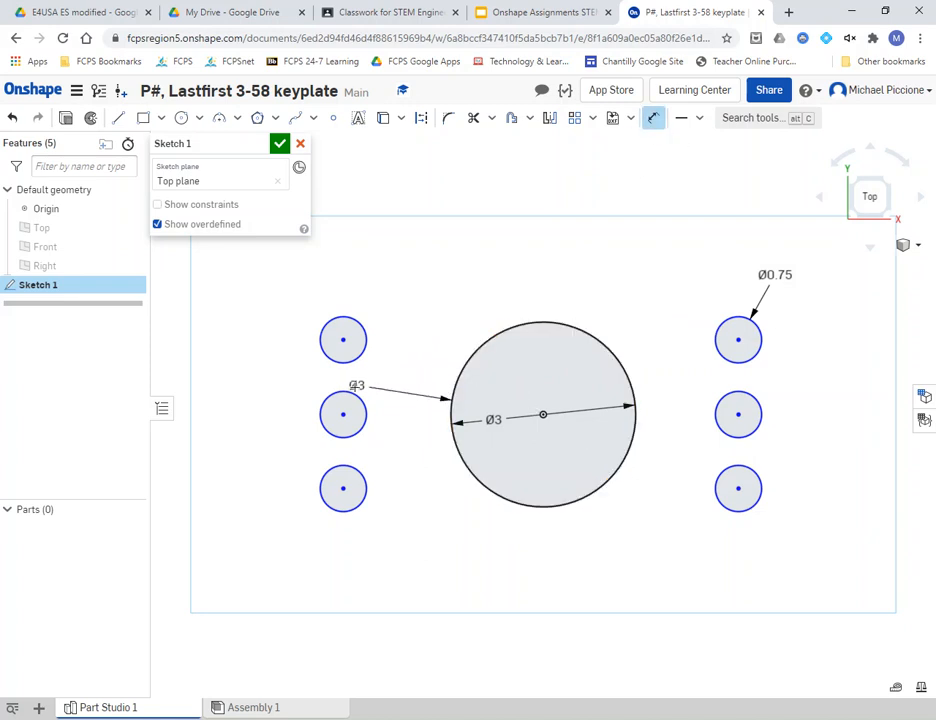
click(350, 392)
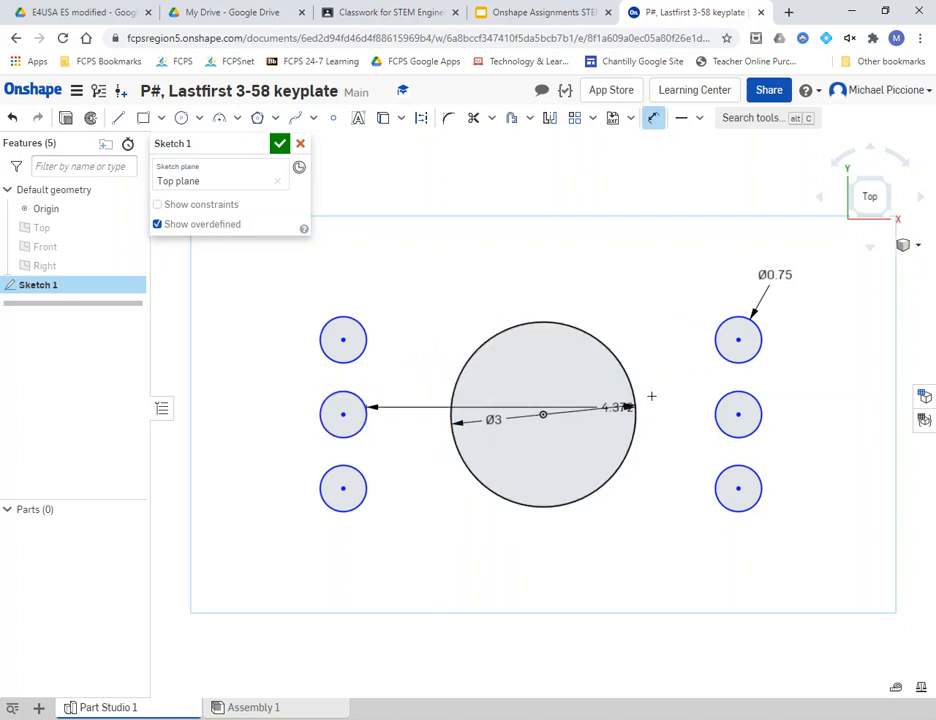
right_click(517, 390)
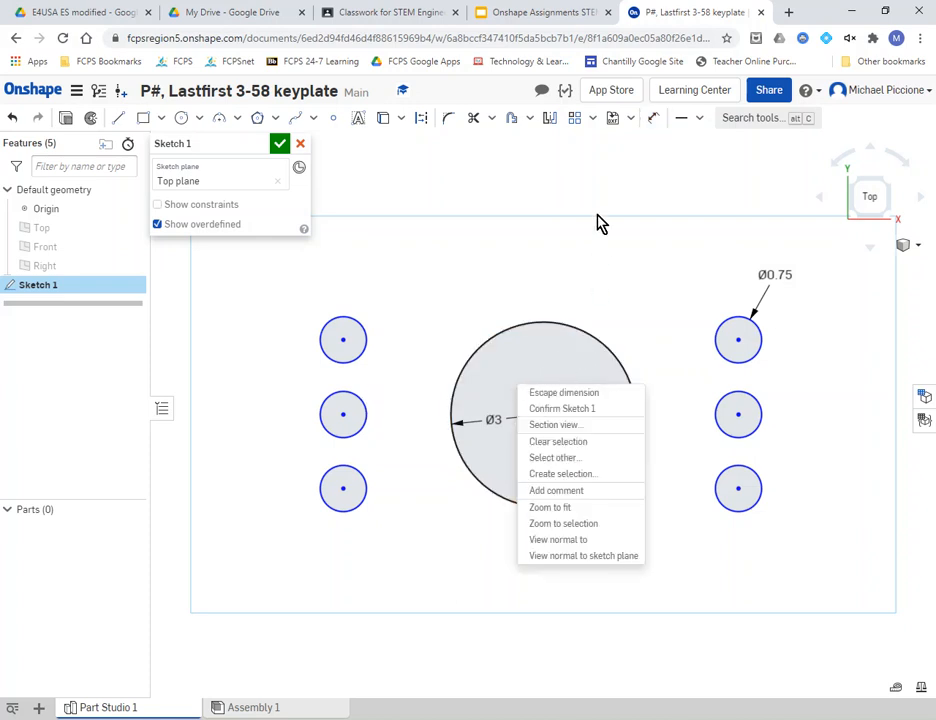
click(654, 122)
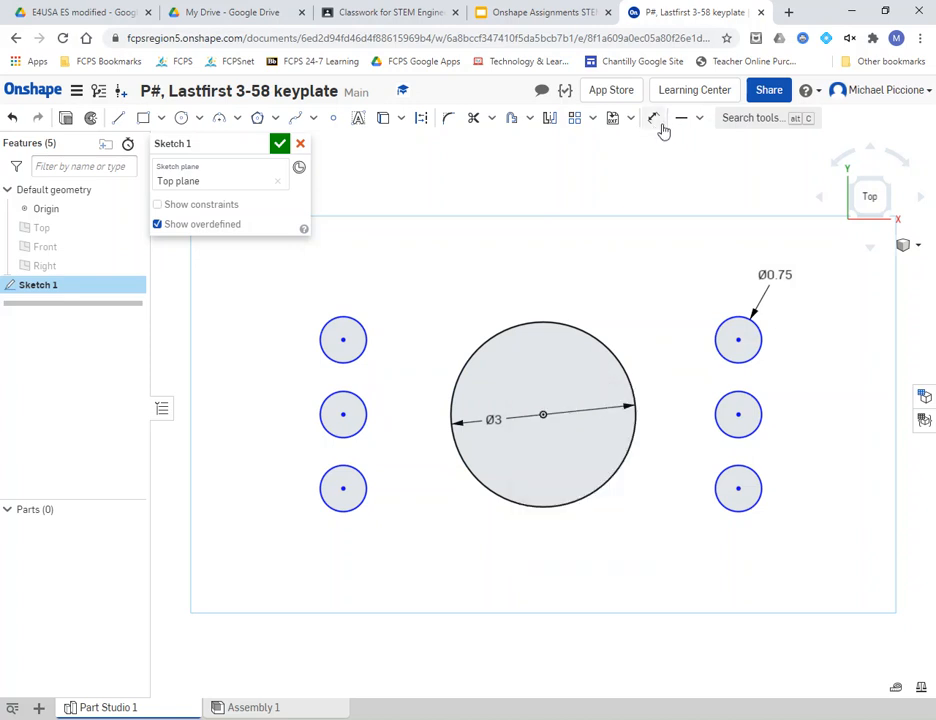
- Dimension the middle-left hole 2+1/2 (2.5 in) horizontally from the big circle's centre
click(656, 120)
click(543, 414)
click(342, 414)
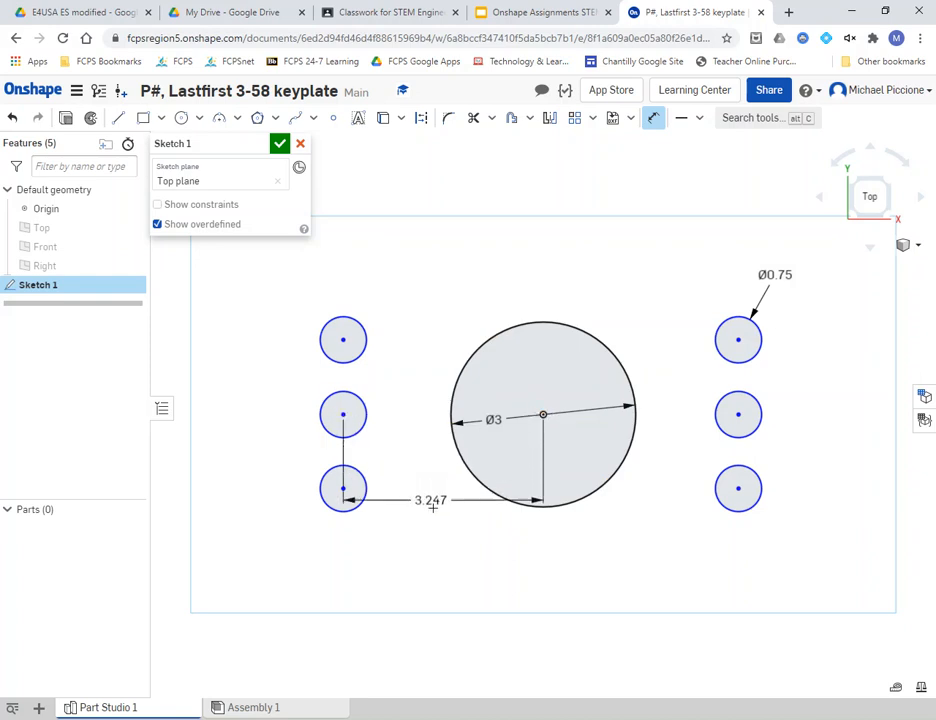
click(432, 549)
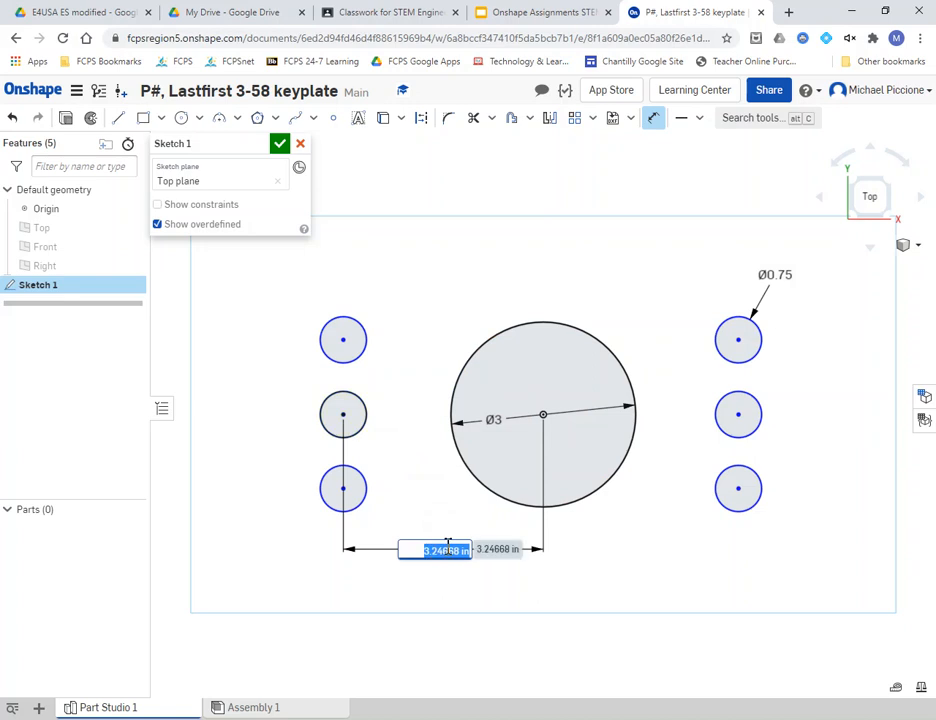
text(2+1/2)
key(Return)
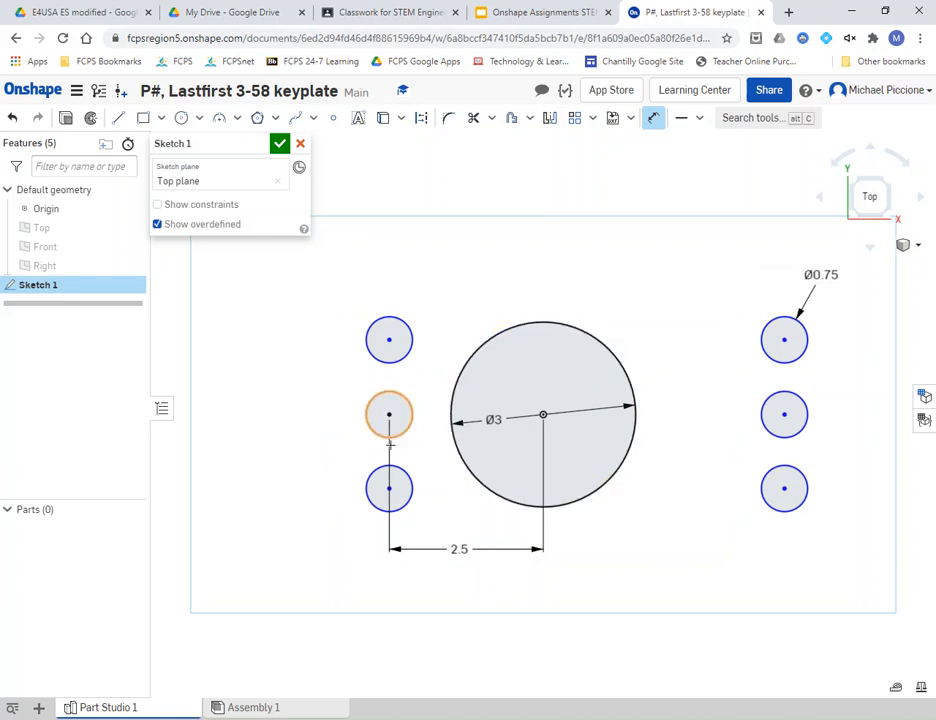
- Set the left-to-right hole spacing to 5 and add a vertical dimension between the left holes
click(785, 413)
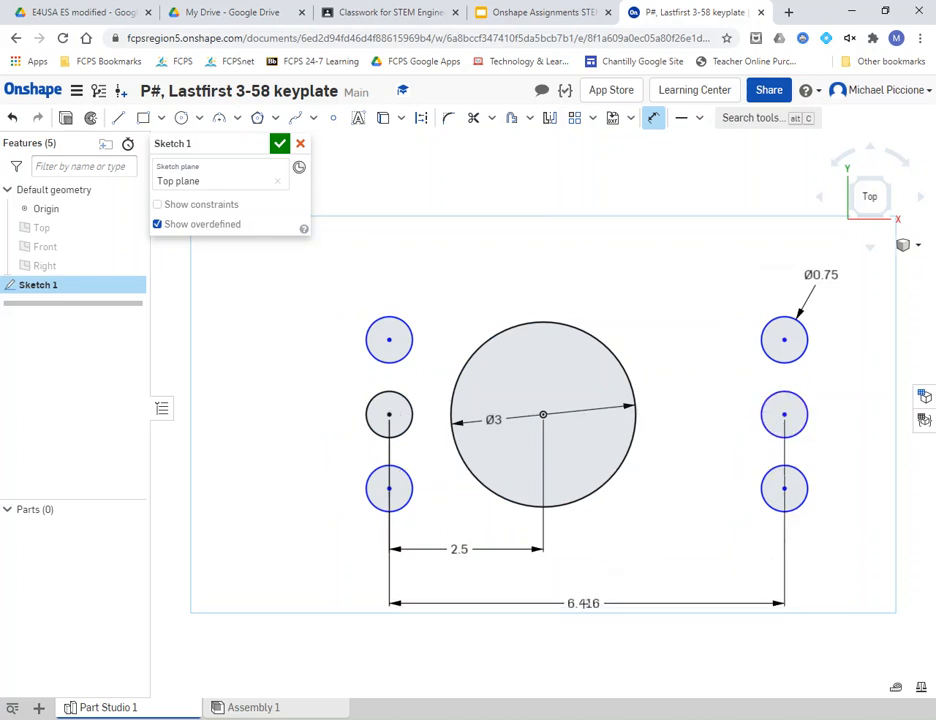
click(585, 598)
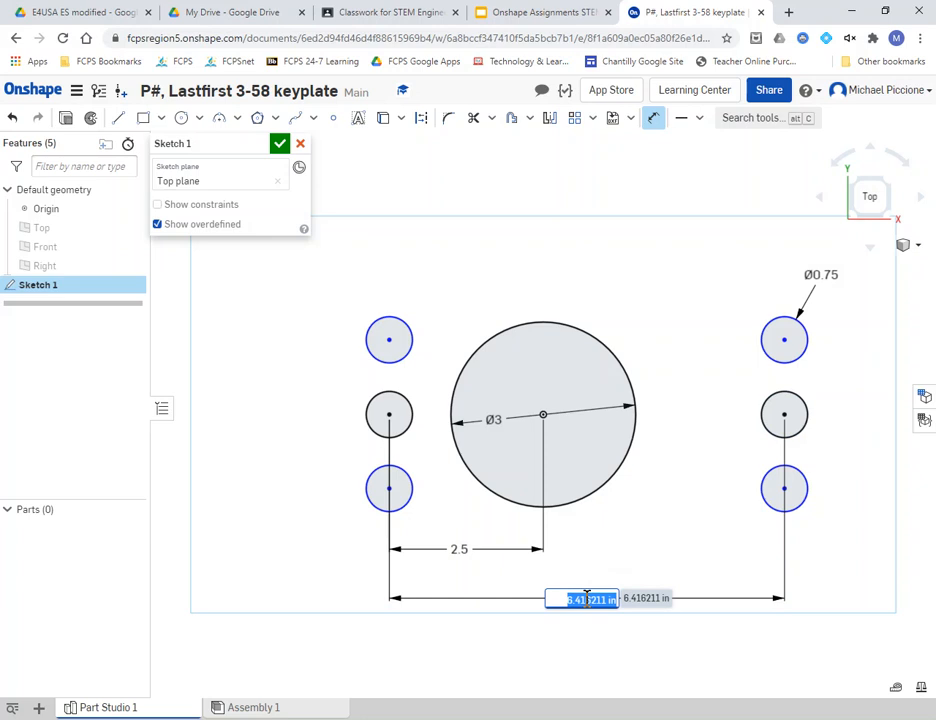
text(5)
key(Return)
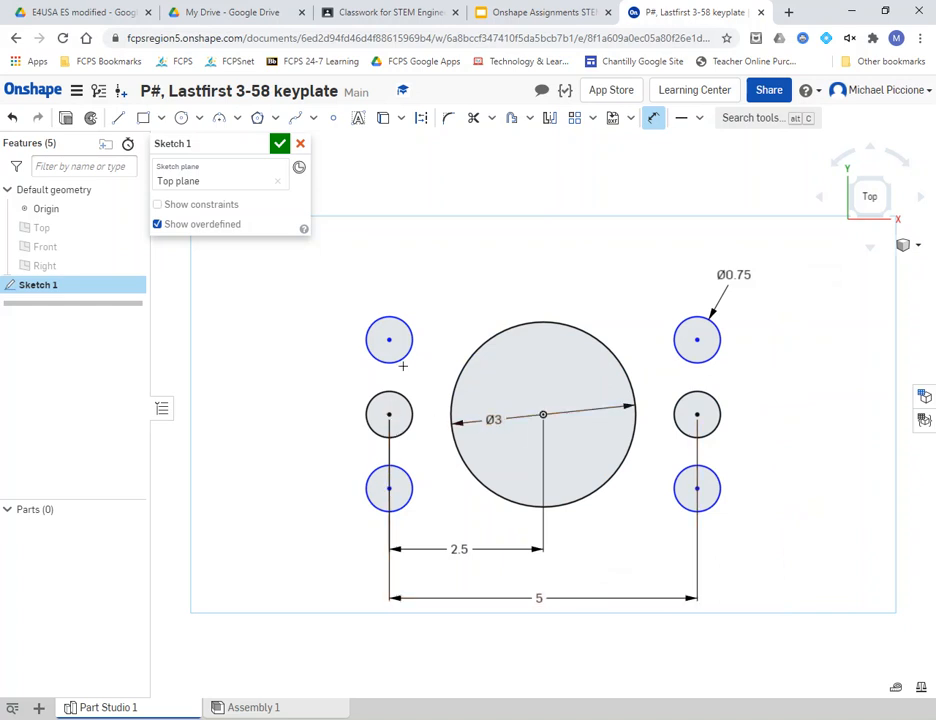
click(389, 339)
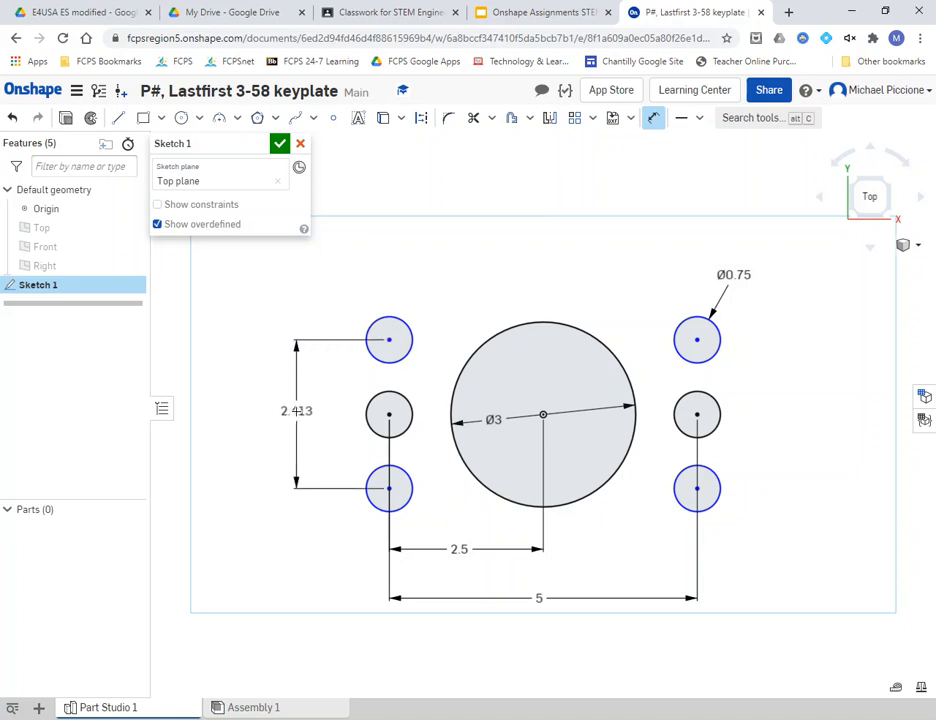
click(296, 410)
click(525, 14)
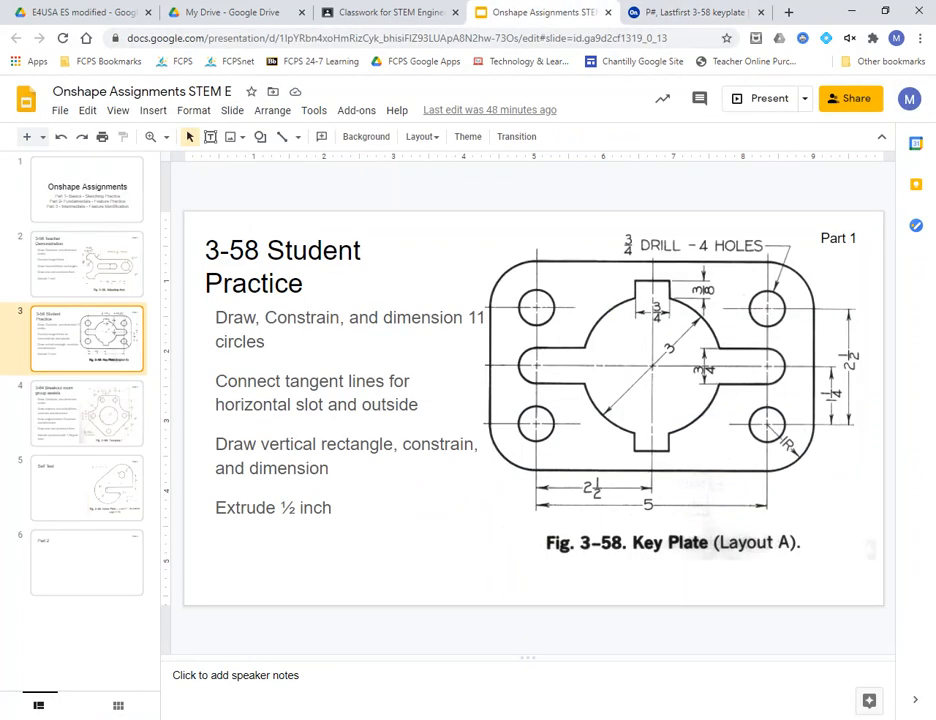
- Set the vertical spacing between the top-left and bottom-left holes to 2.5
click(678, 13)
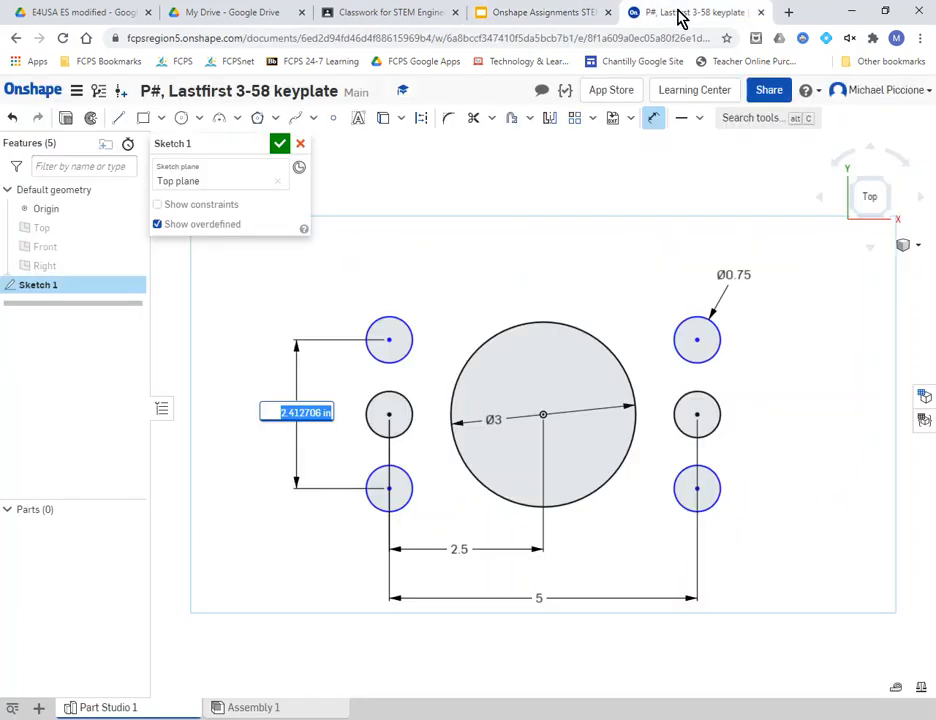
text(2.5)
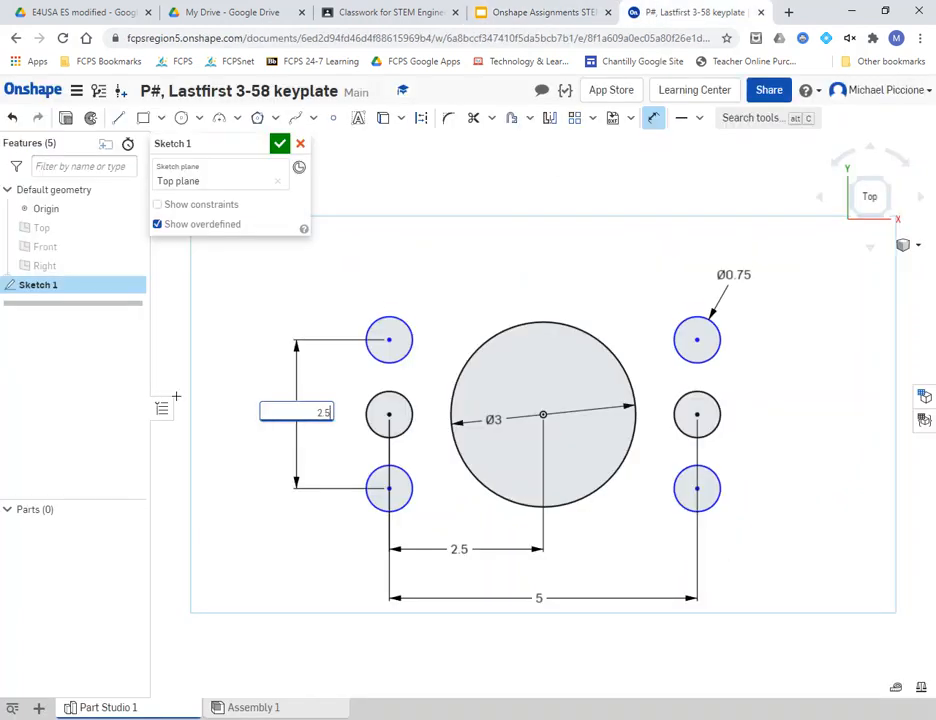
key(Return)
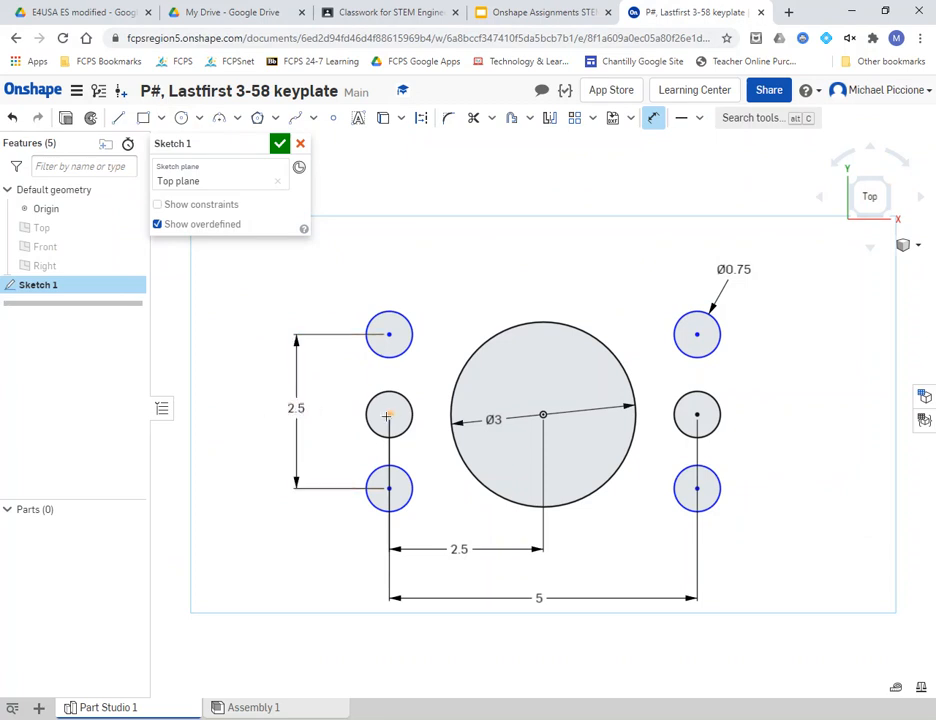
- Dimension the middle-left to bottom-left hole centres as 1+1/4 (1.25), then view the assignment slide
click(389, 488)
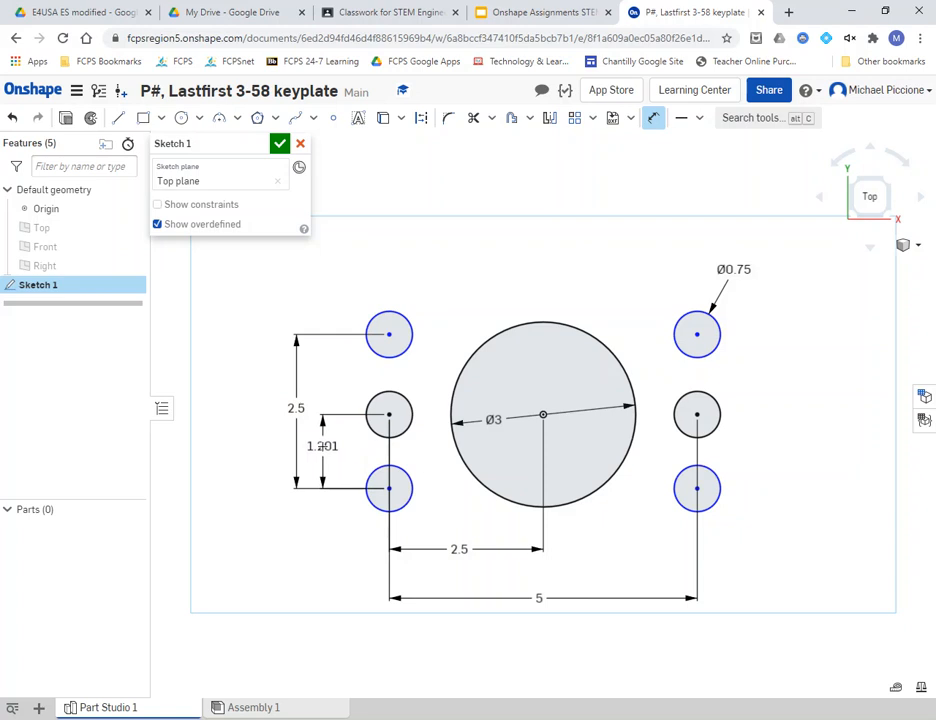
click(322, 440)
text(1)
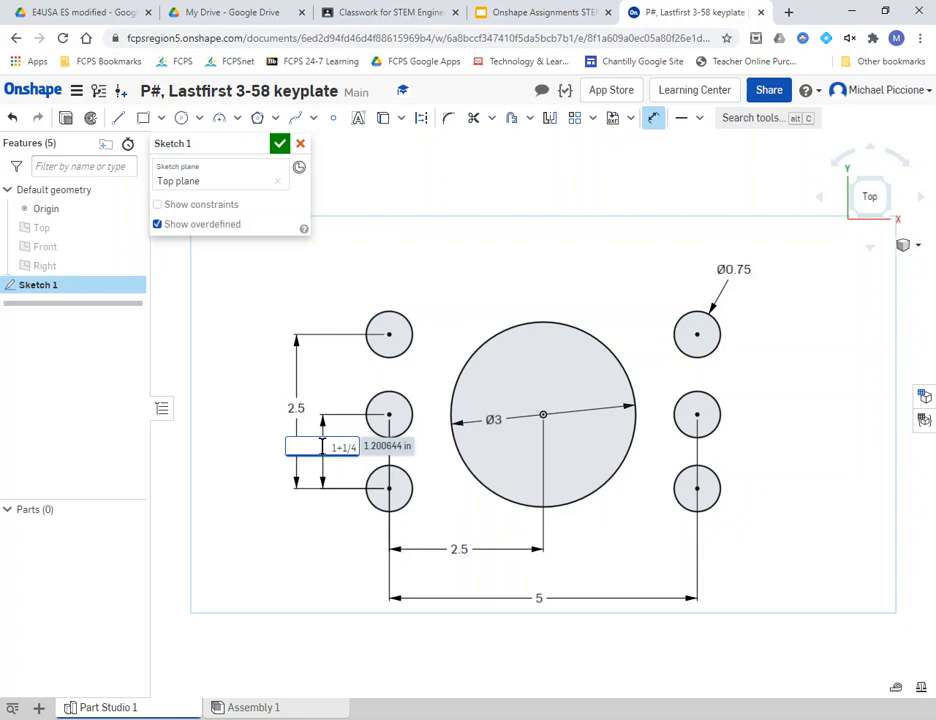
text(+1/4)
key(Return)
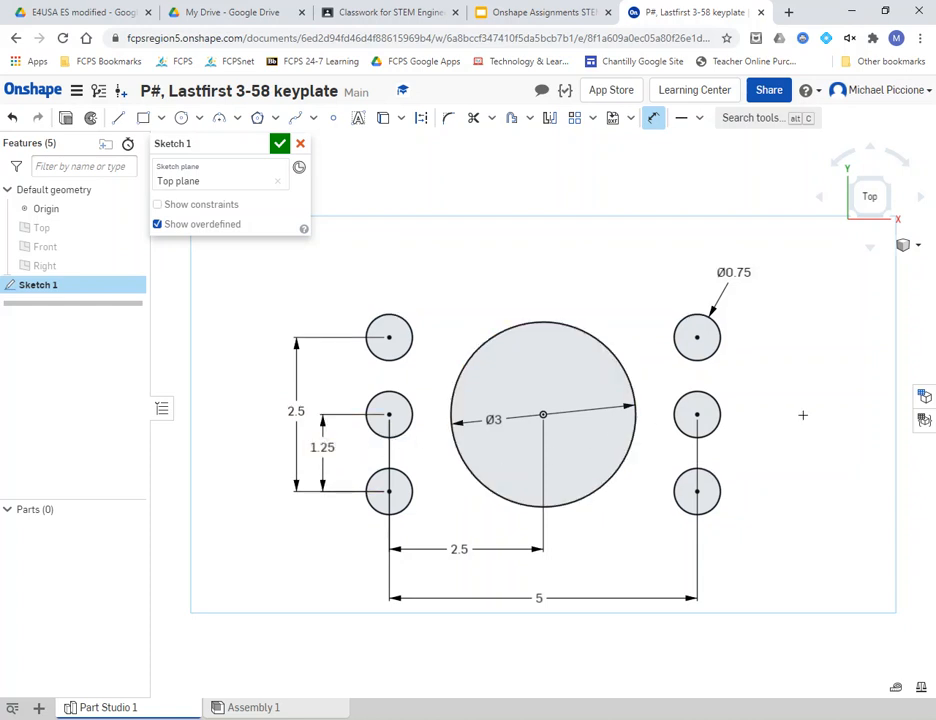
click(522, 14)
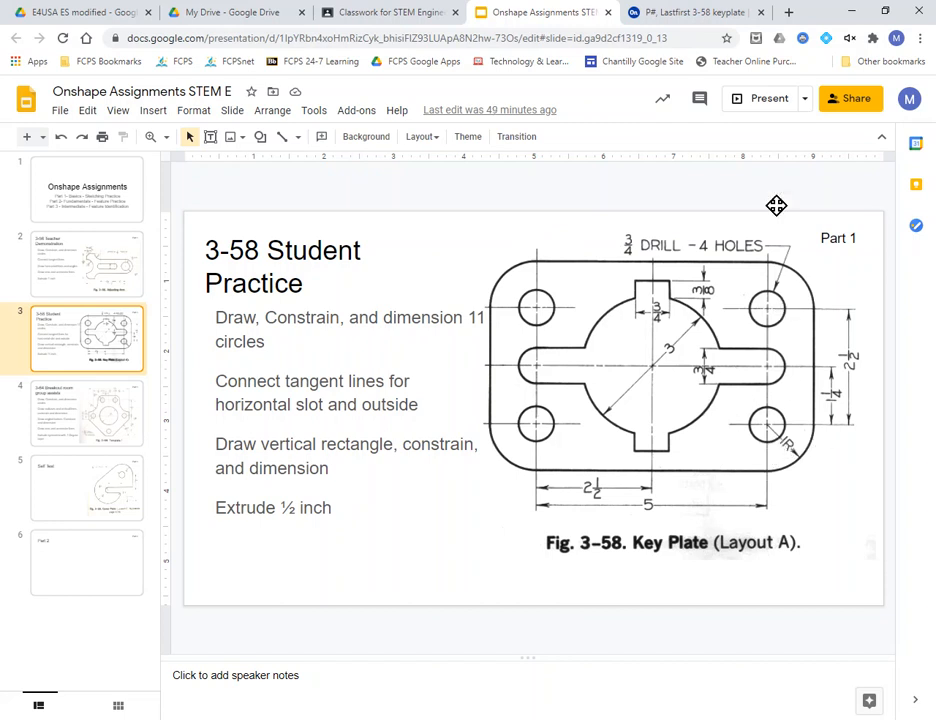
- Draw a larger centre-point circle around each of the four corner holes
click(688, 13)
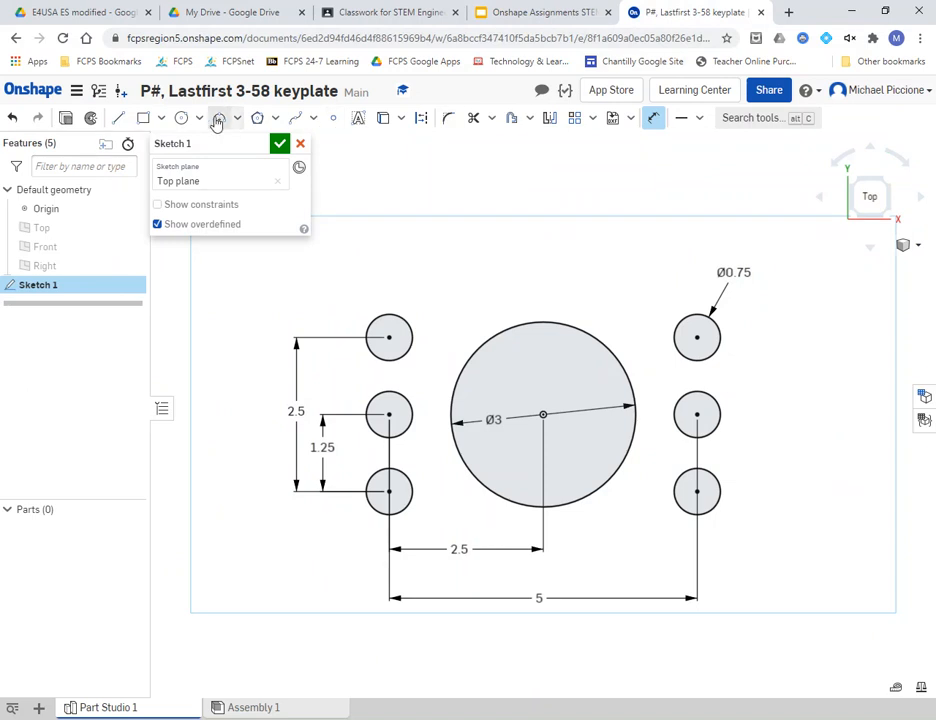
click(182, 119)
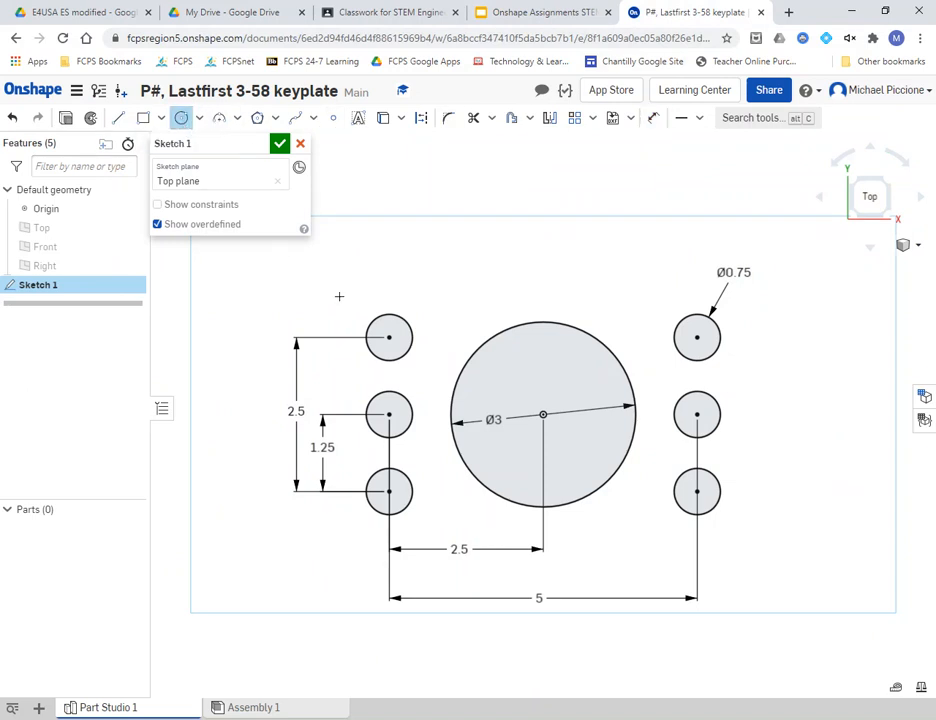
click(390, 338)
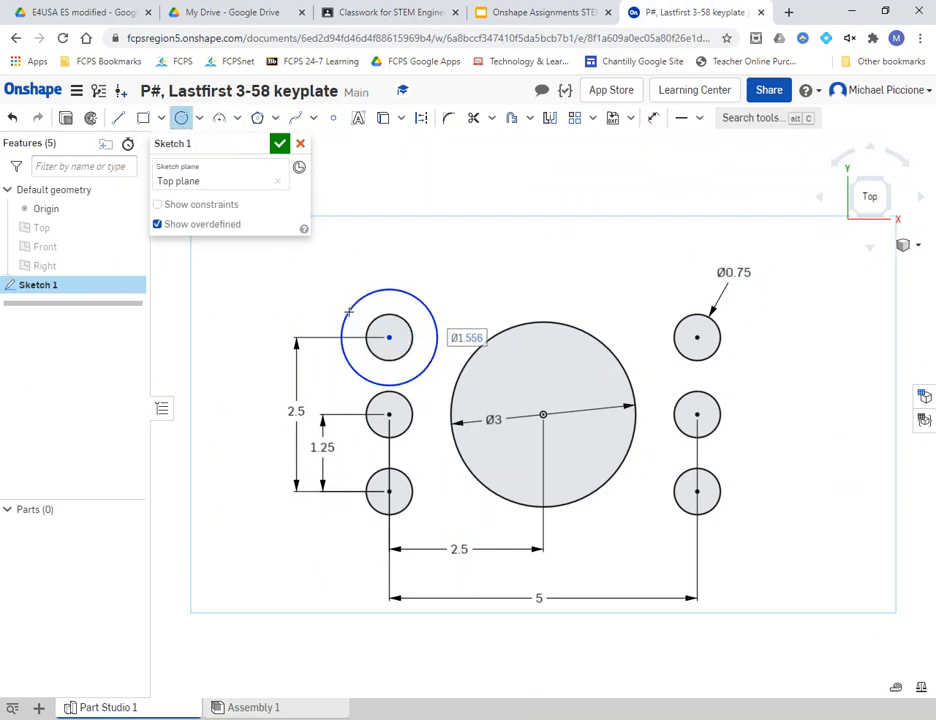
click(349, 313)
click(389, 491)
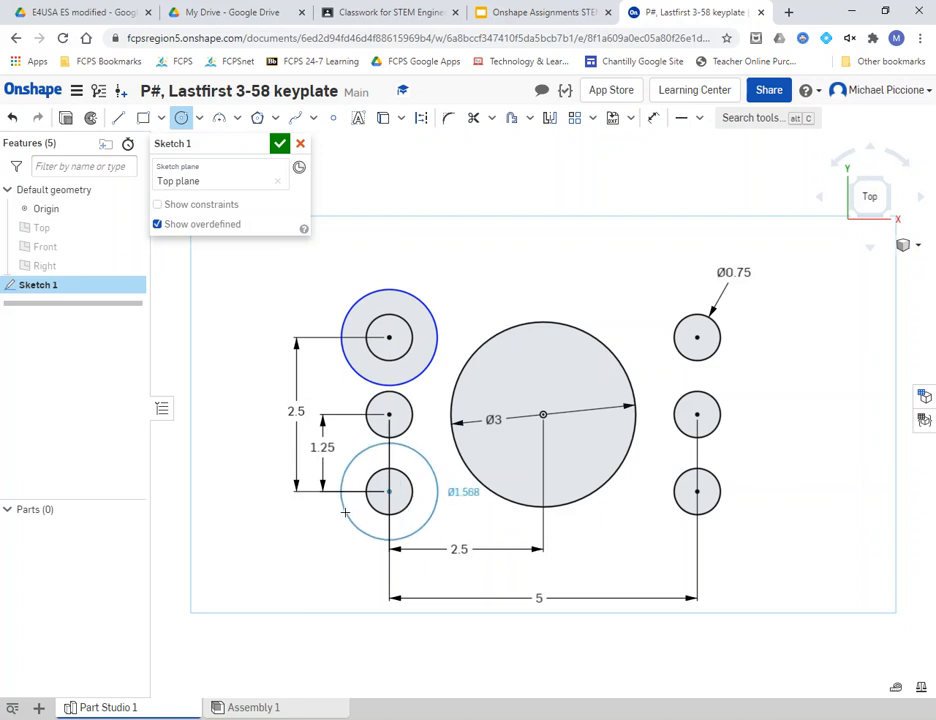
click(447, 503)
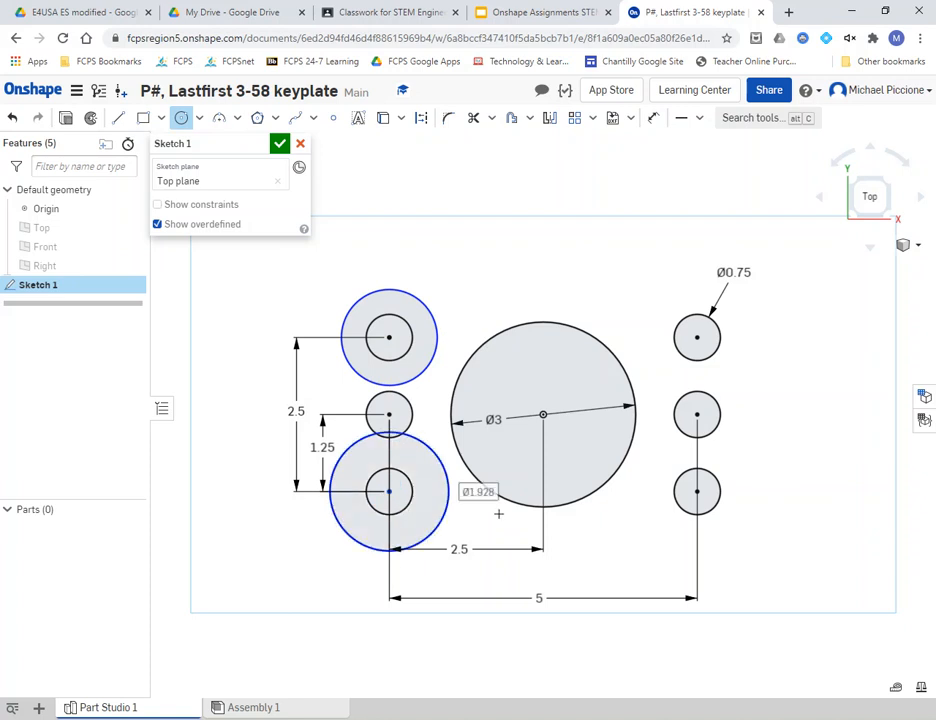
click(697, 491)
click(730, 528)
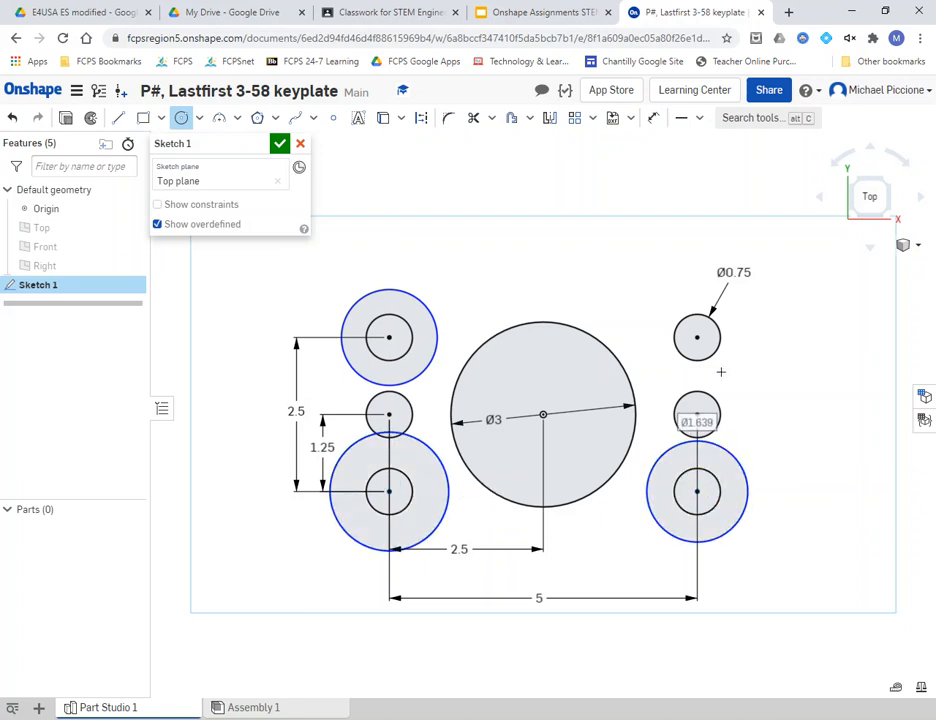
click(697, 338)
click(737, 312)
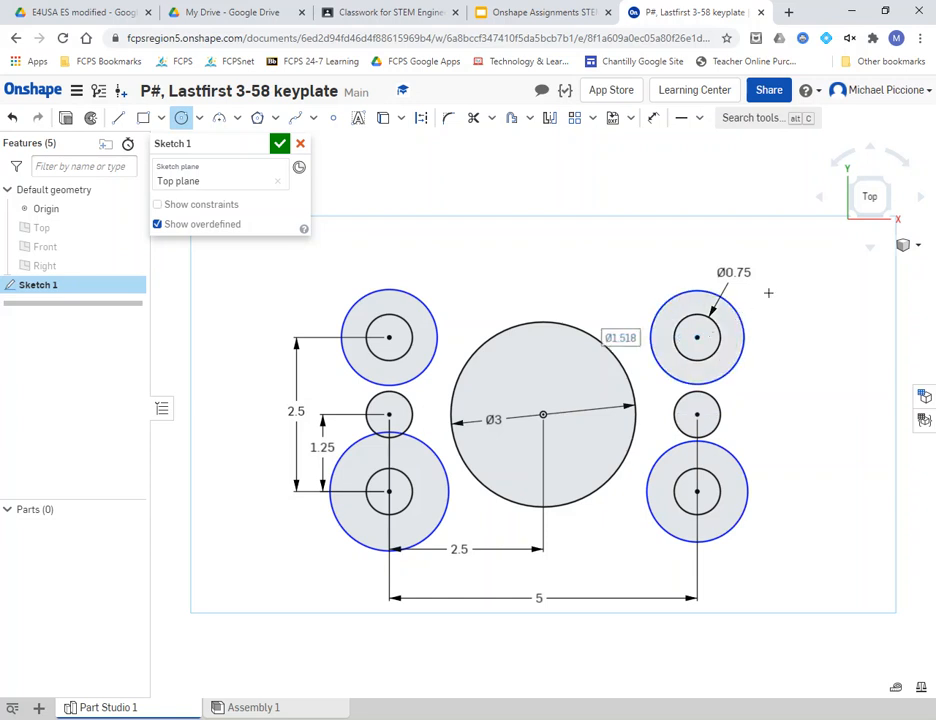
- Constrain the four outer corner circles to be equal in size
click(699, 118)
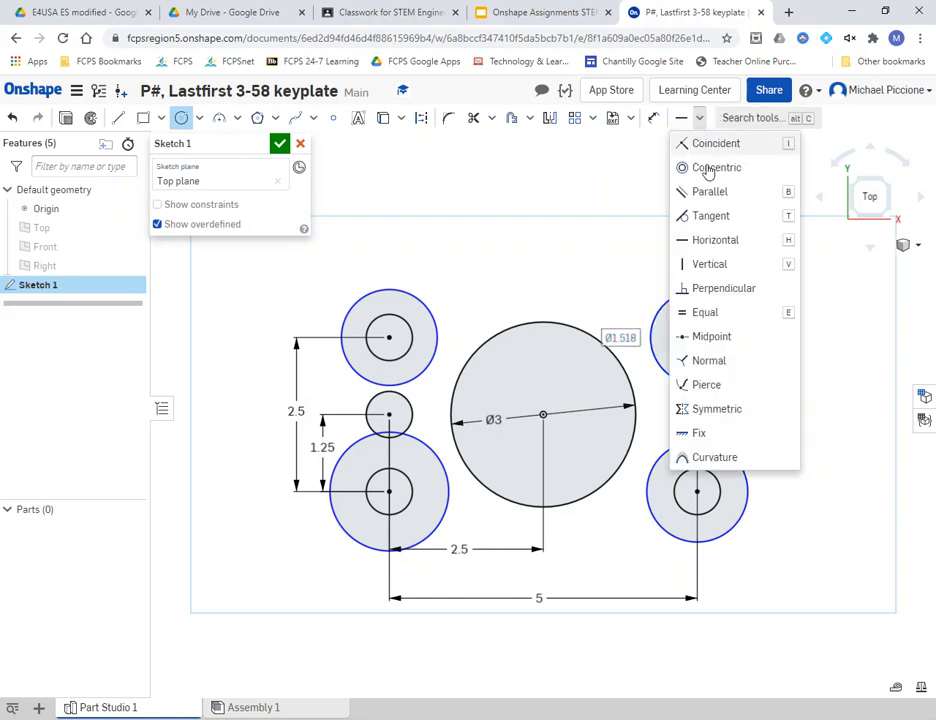
click(706, 334)
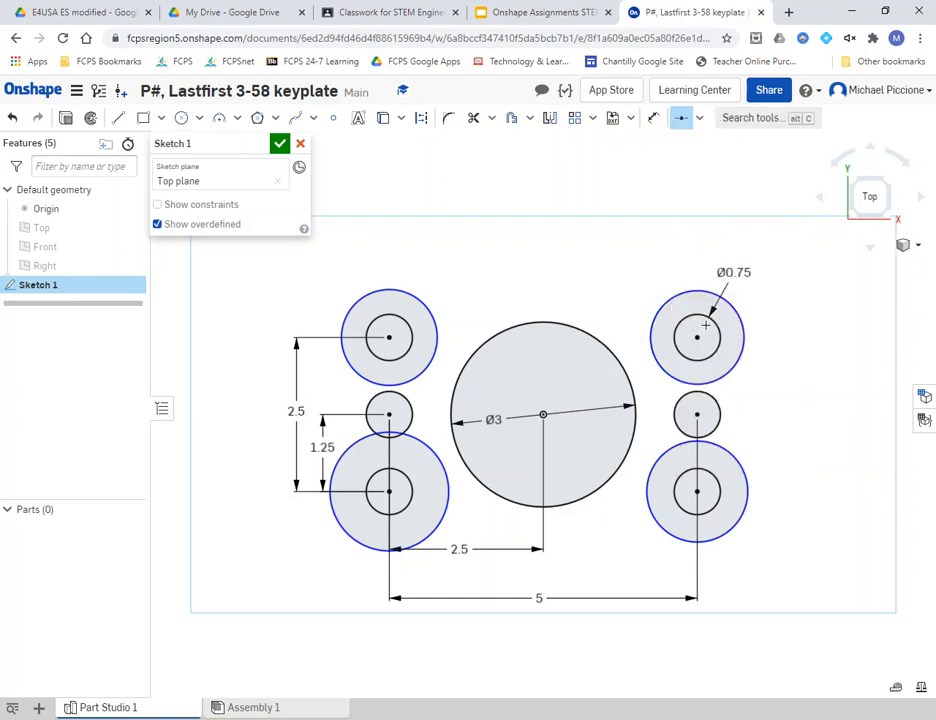
click(699, 118)
click(712, 312)
click(710, 291)
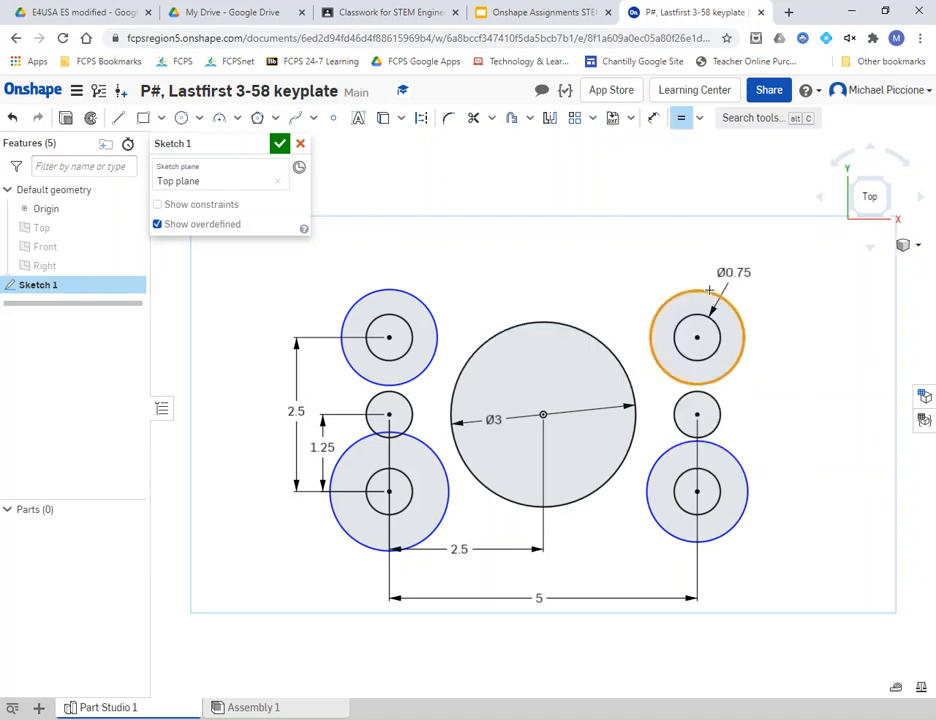
click(737, 455)
click(737, 457)
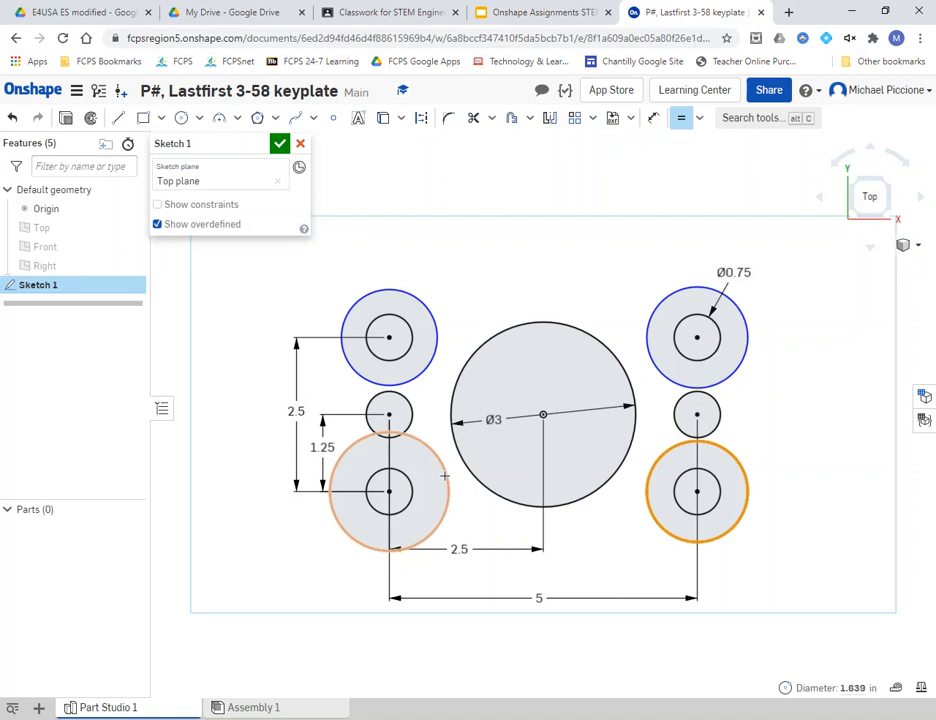
click(446, 484)
click(441, 484)
click(438, 323)
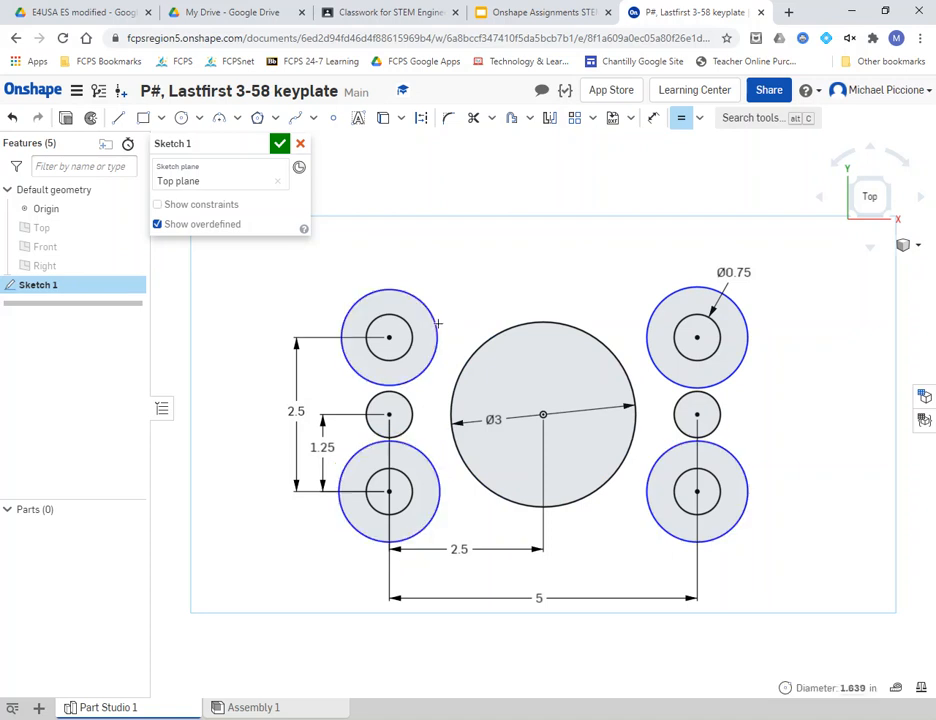
click(656, 120)
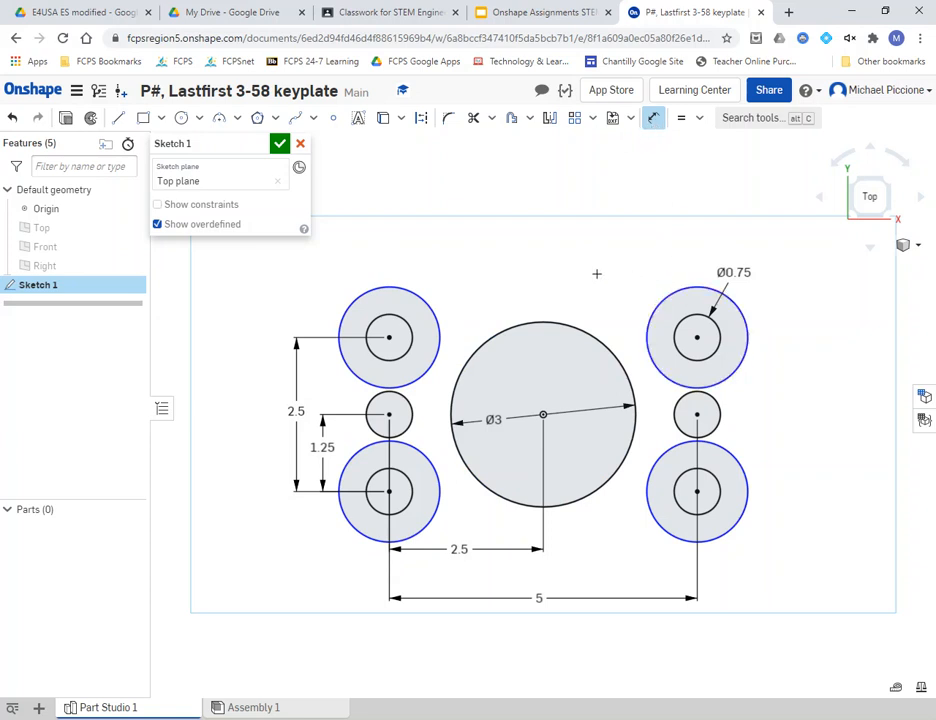
click(490, 22)
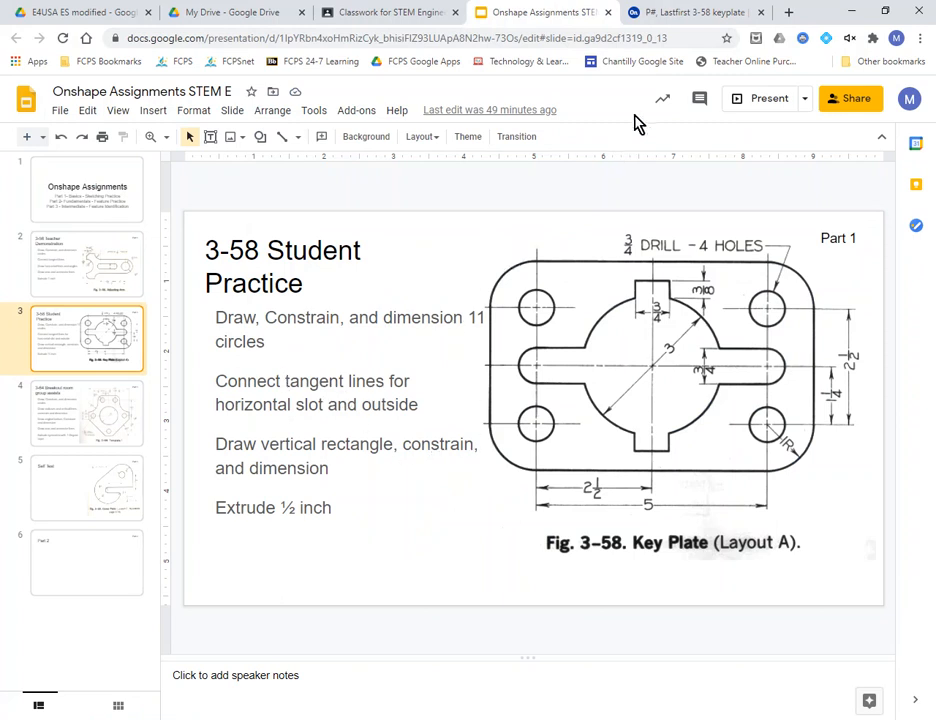
click(698, 22)
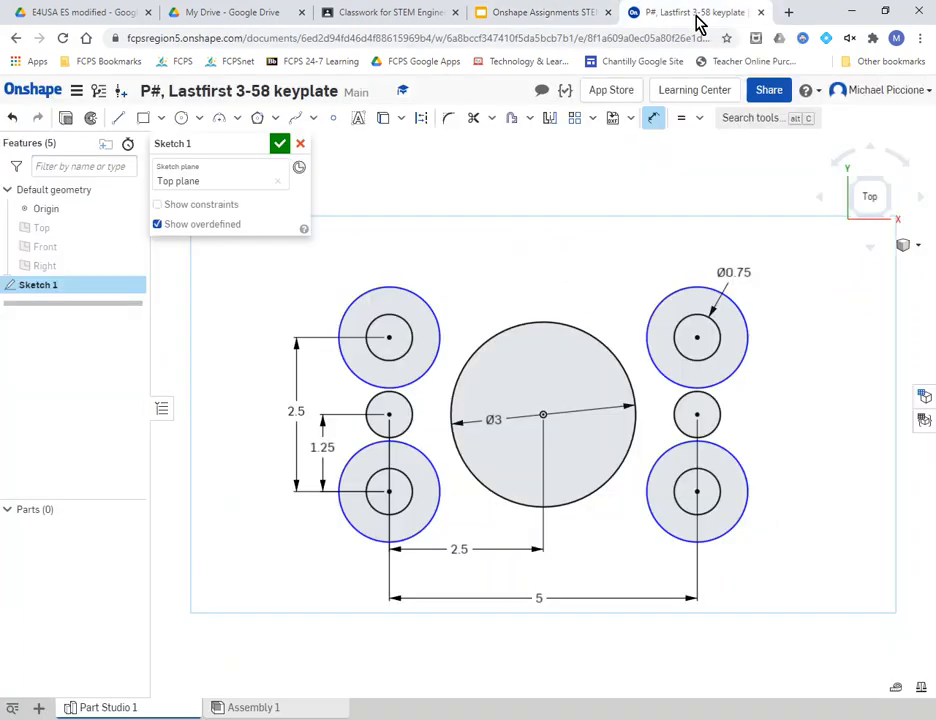
- Draw the upper slot line from the left middle hole to the right, and the lower line back
click(117, 121)
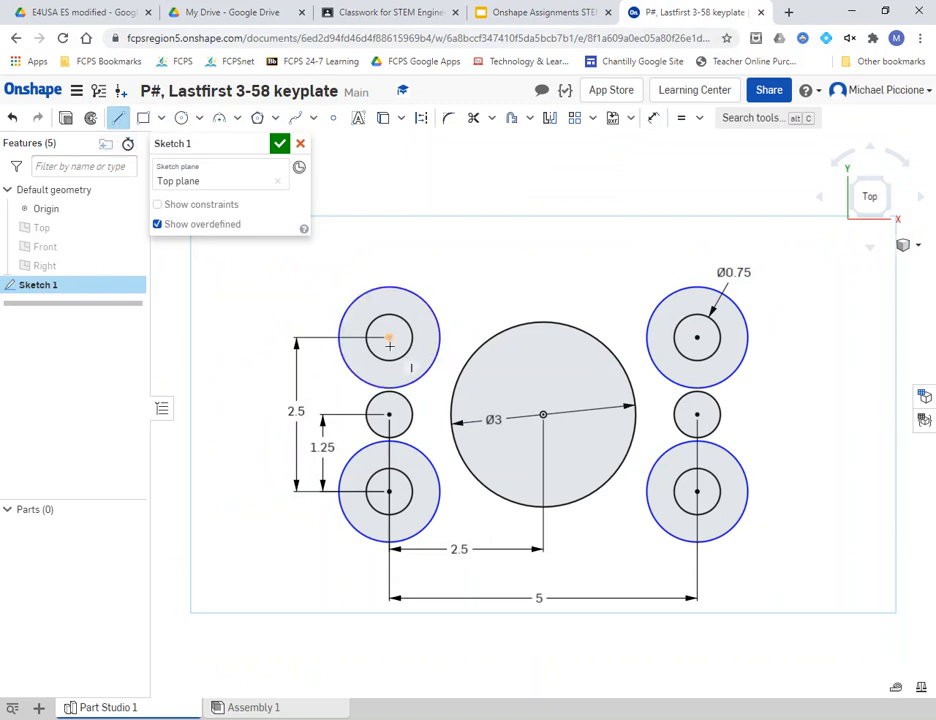
click(400, 396)
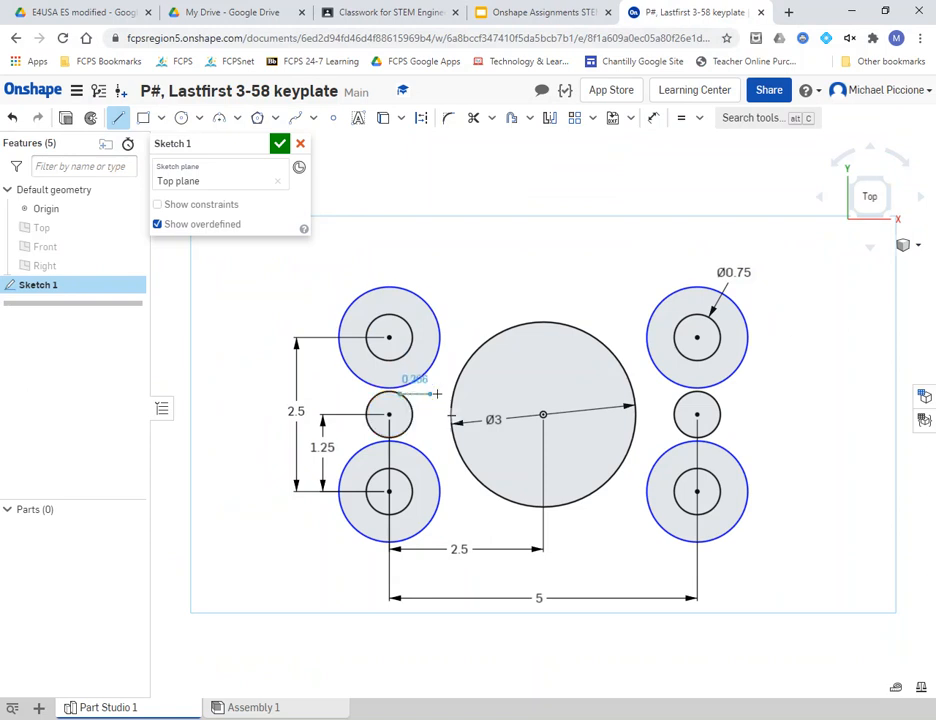
click(689, 394)
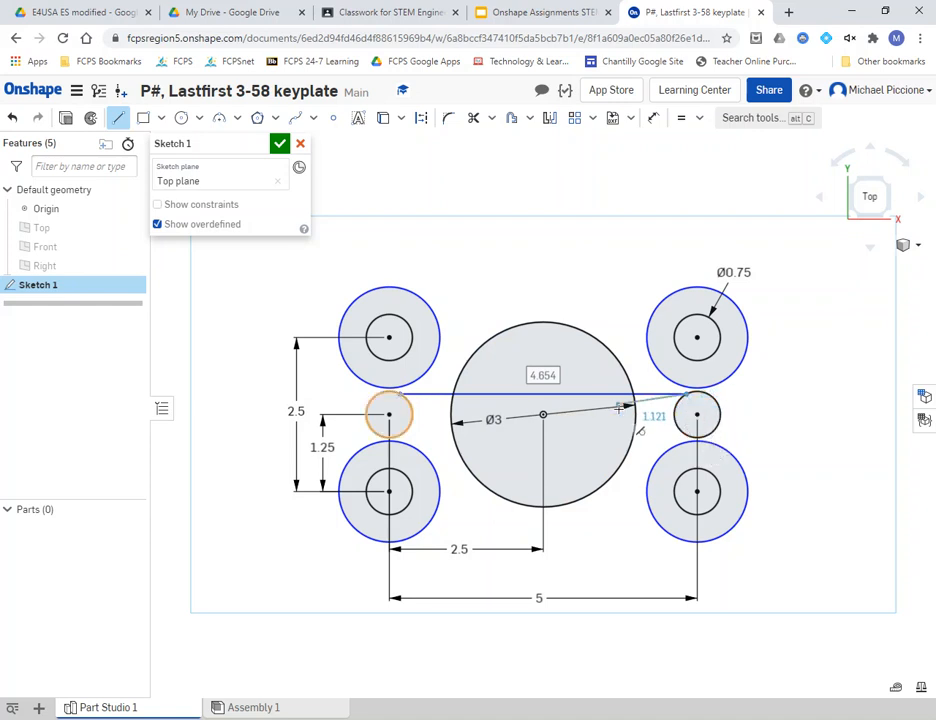
key(Escape)
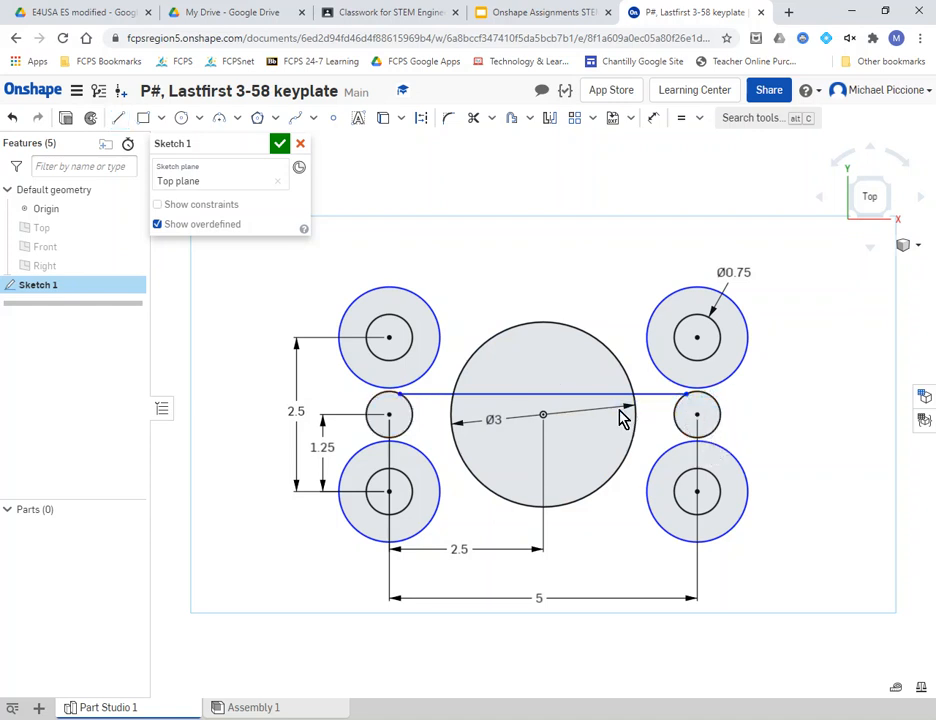
key(l)
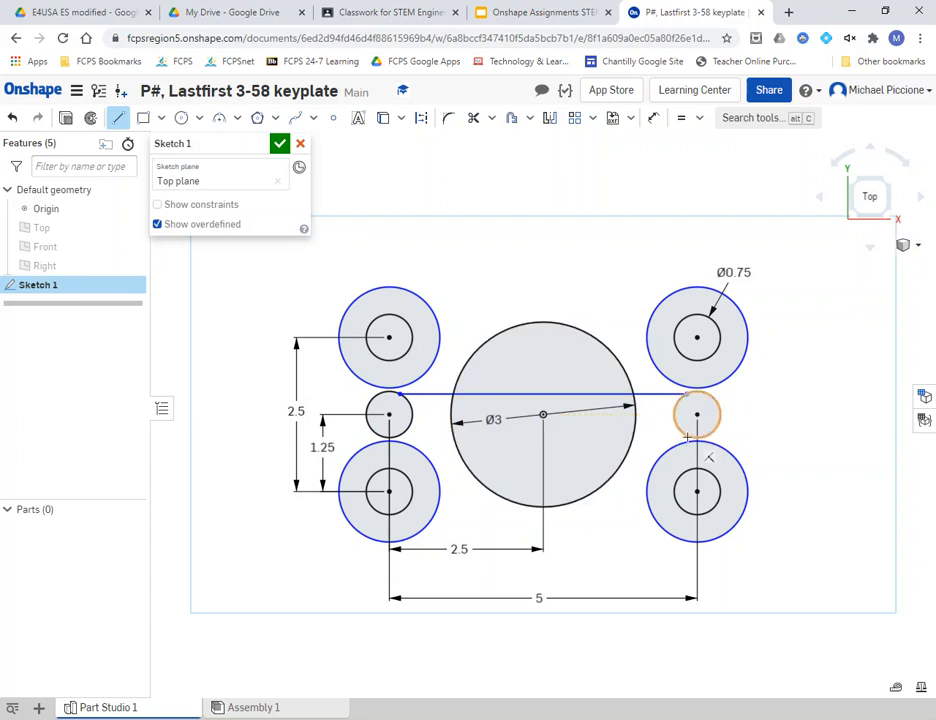
click(686, 436)
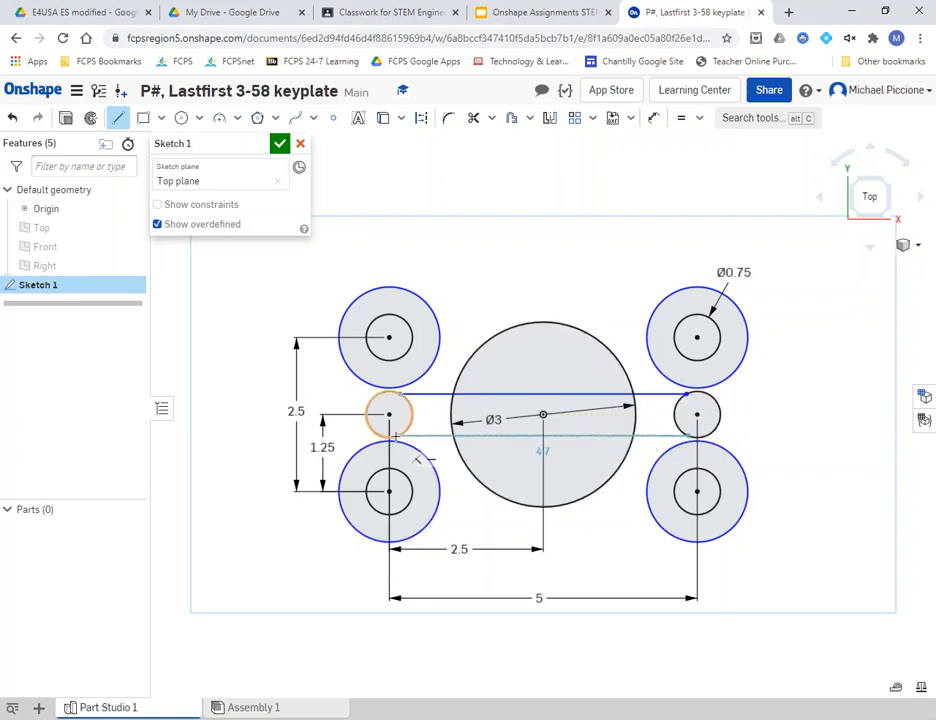
scroll(386, 441, up, 3)
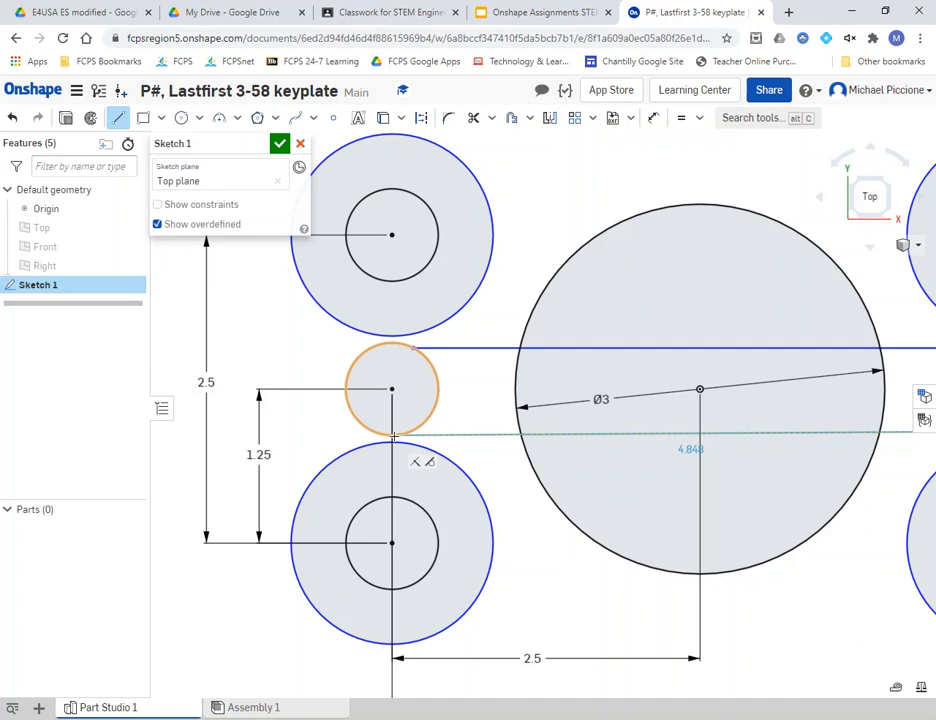
click(392, 435)
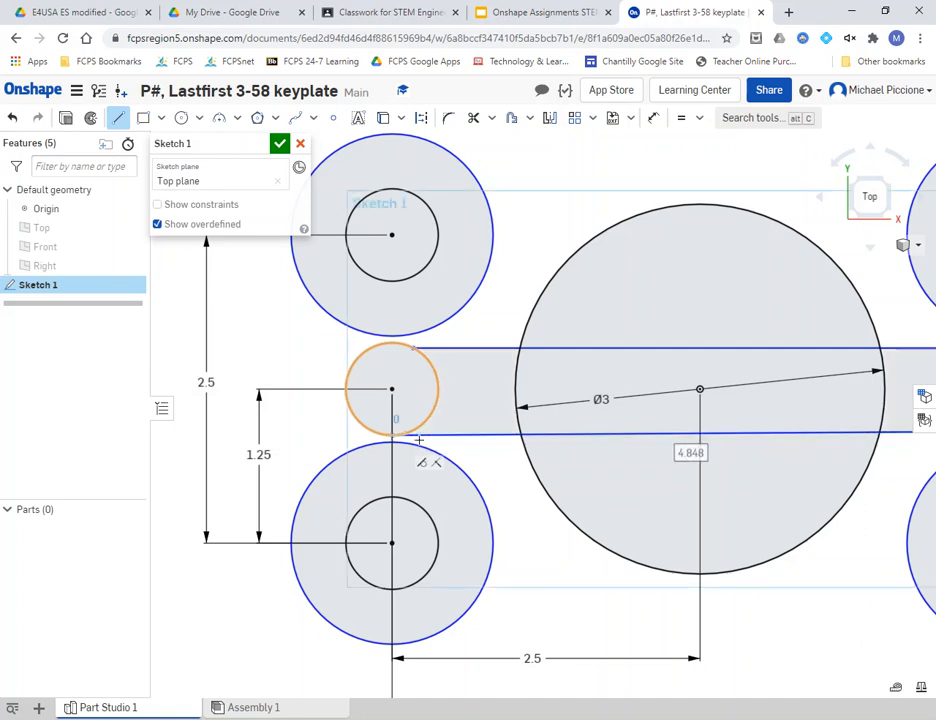
key(Escape)
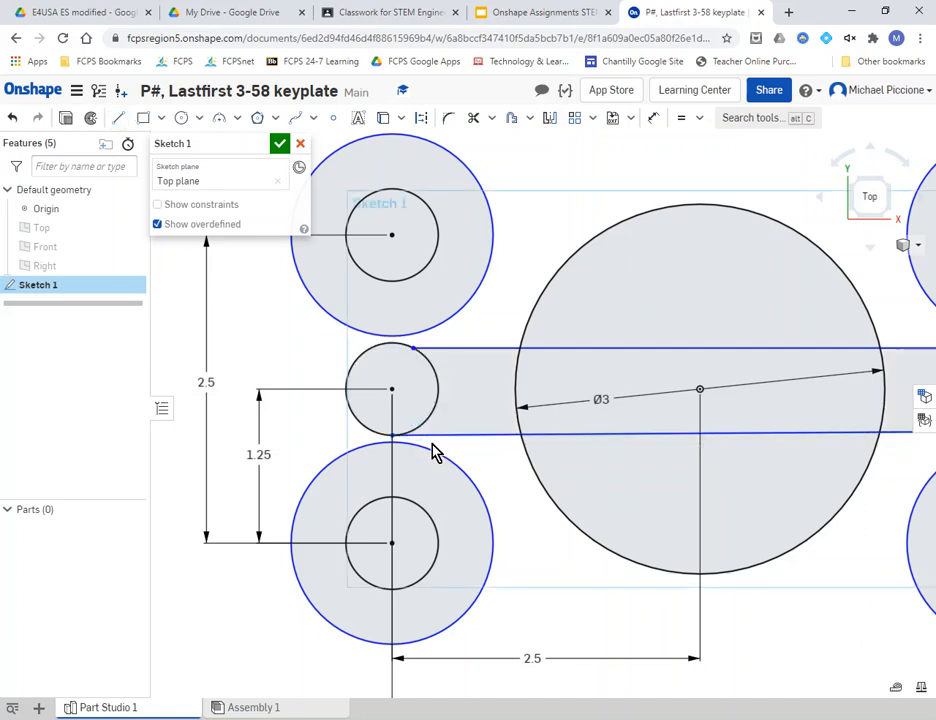
- Make the top slot line tangent to the left middle circle
click(699, 119)
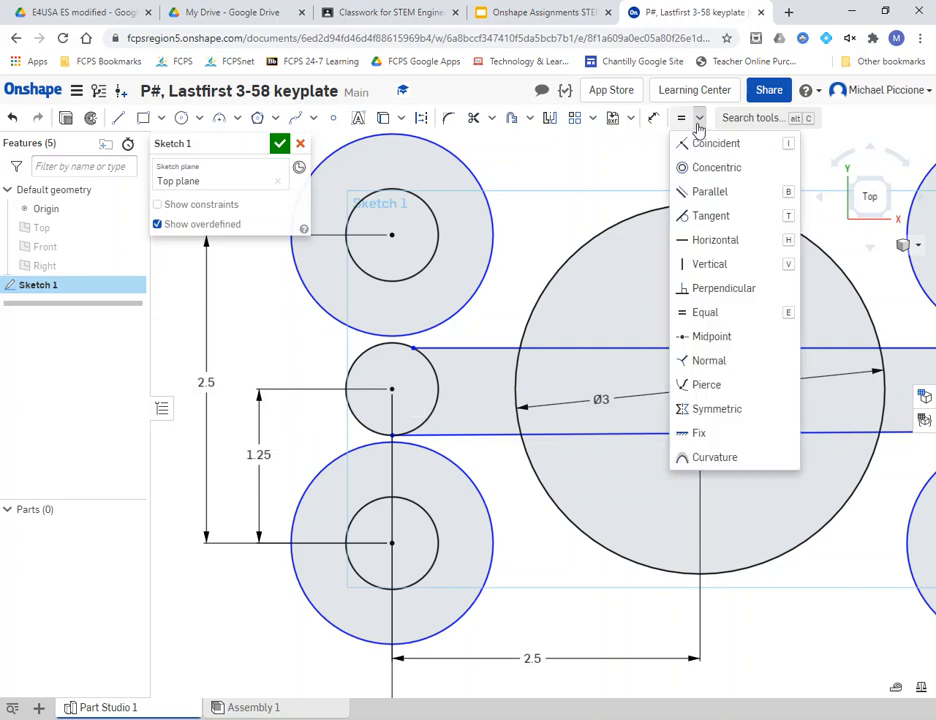
click(695, 217)
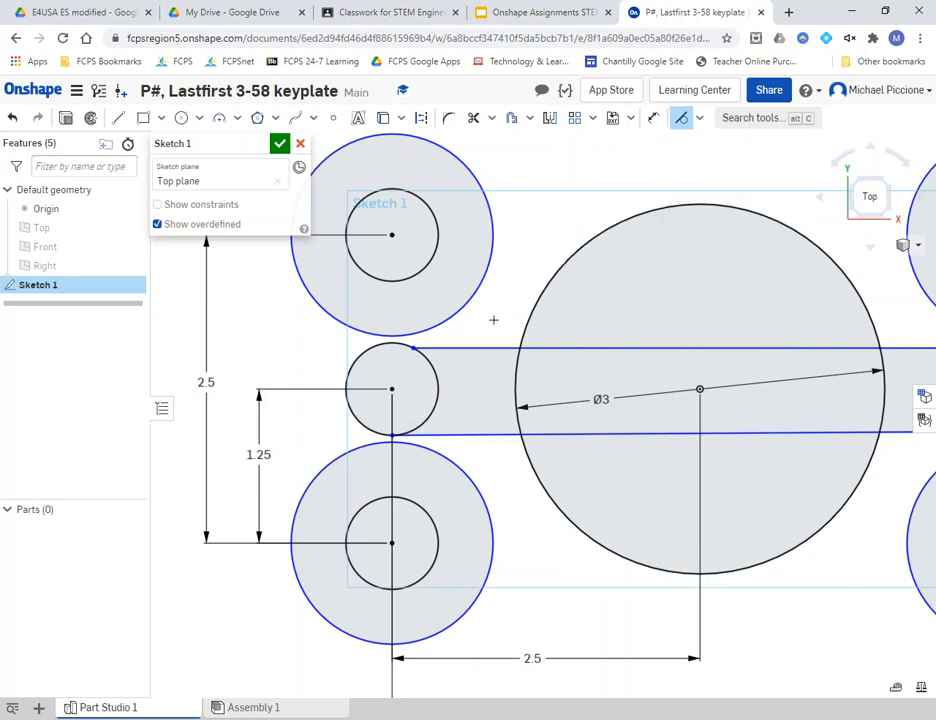
click(421, 354)
click(437, 346)
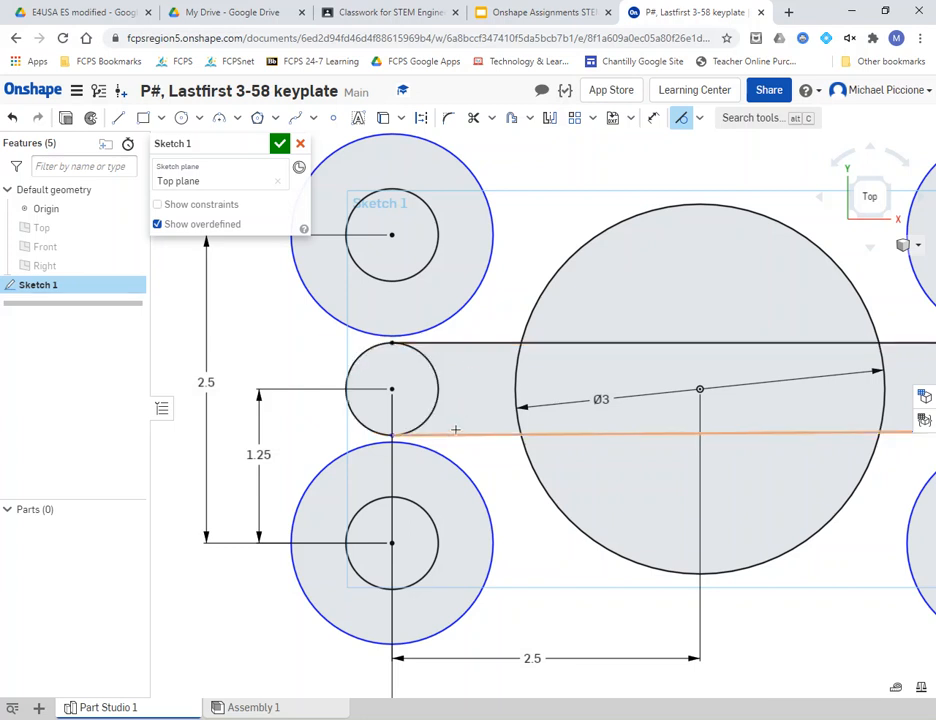
mouse_move(700, 388)
middle_down()
mouse_move(664, 378)
mouse_move(397, 377)
middle_up()
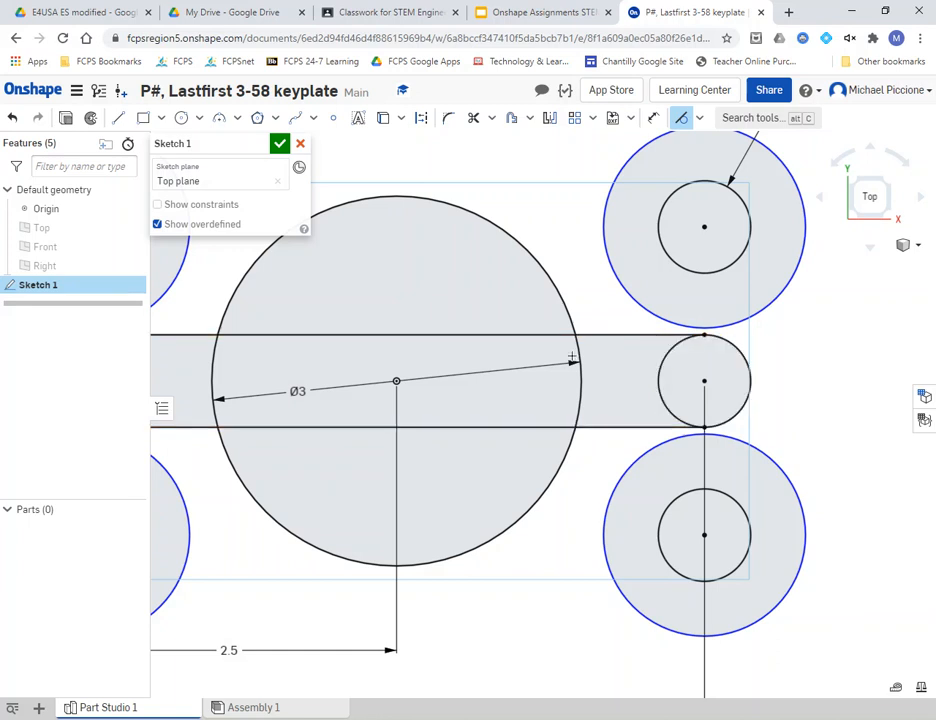
scroll(547, 311, down, 2)
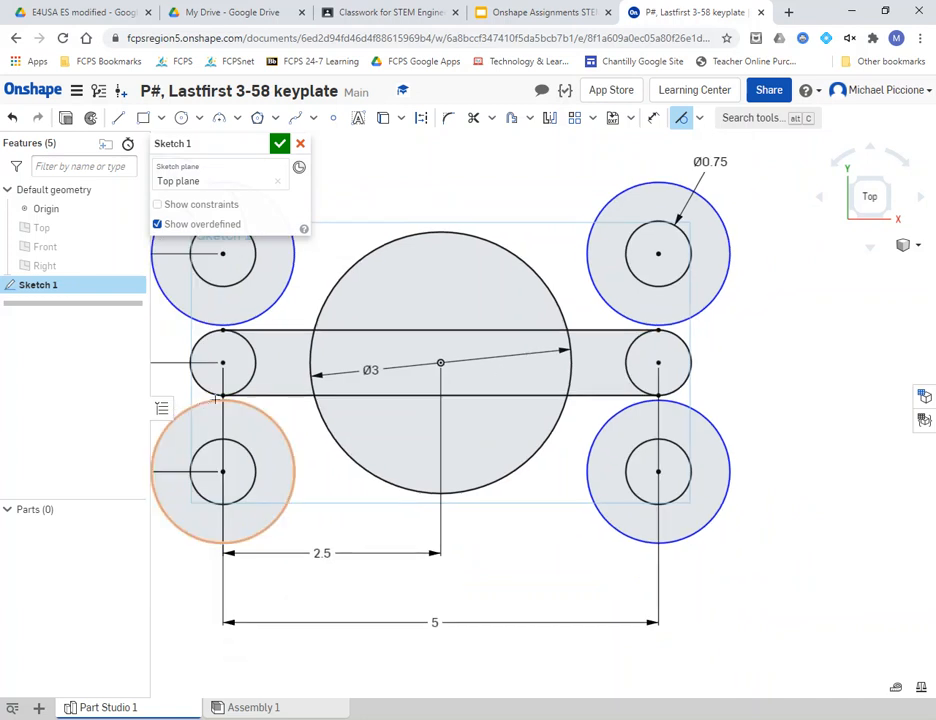
middle_drag(299, 378, 380, 437)
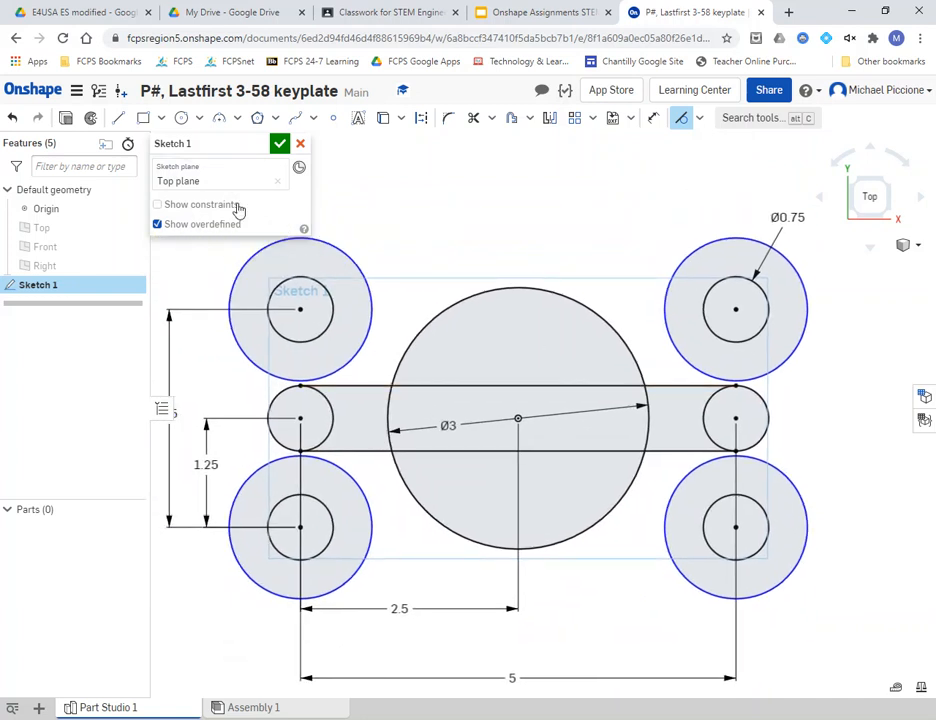
- Draw the top and right outline lines between the outer corner circles
click(118, 120)
middle_drag(366, 220, 389, 256)
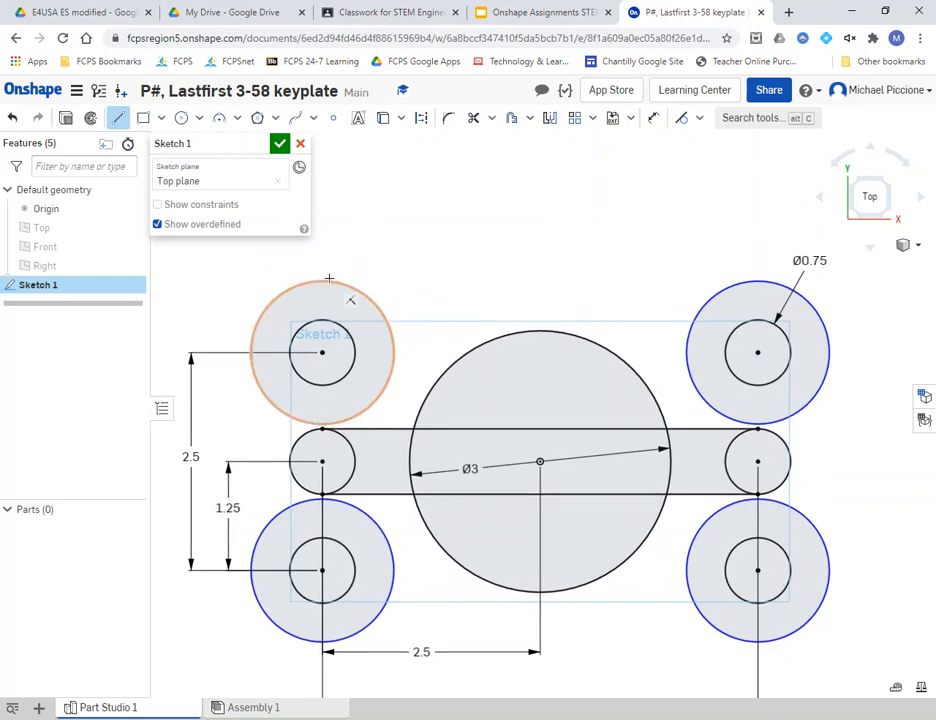
click(318, 281)
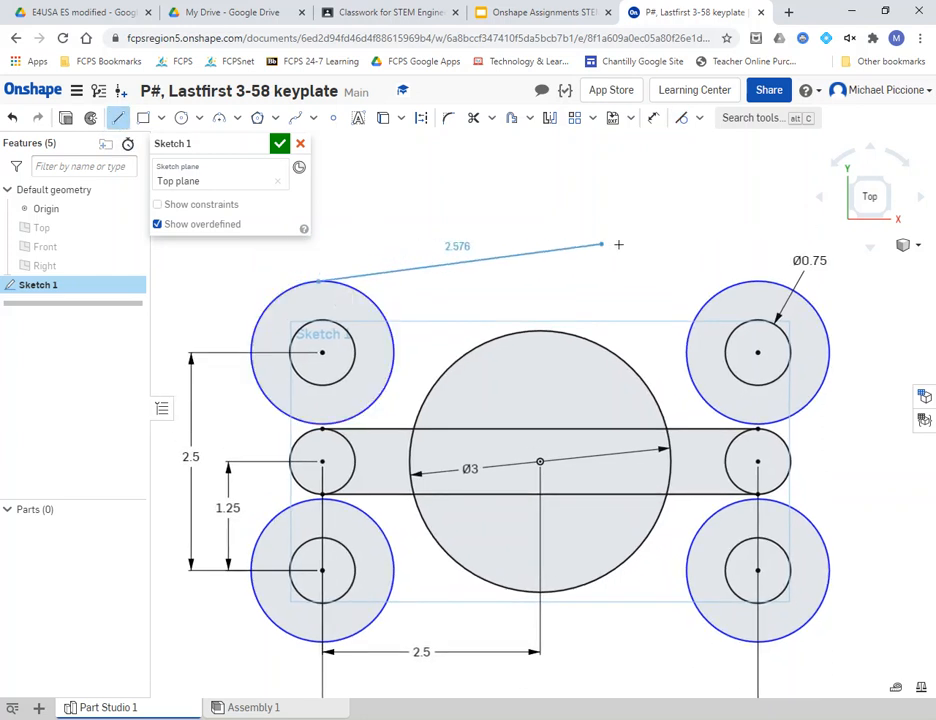
click(759, 283)
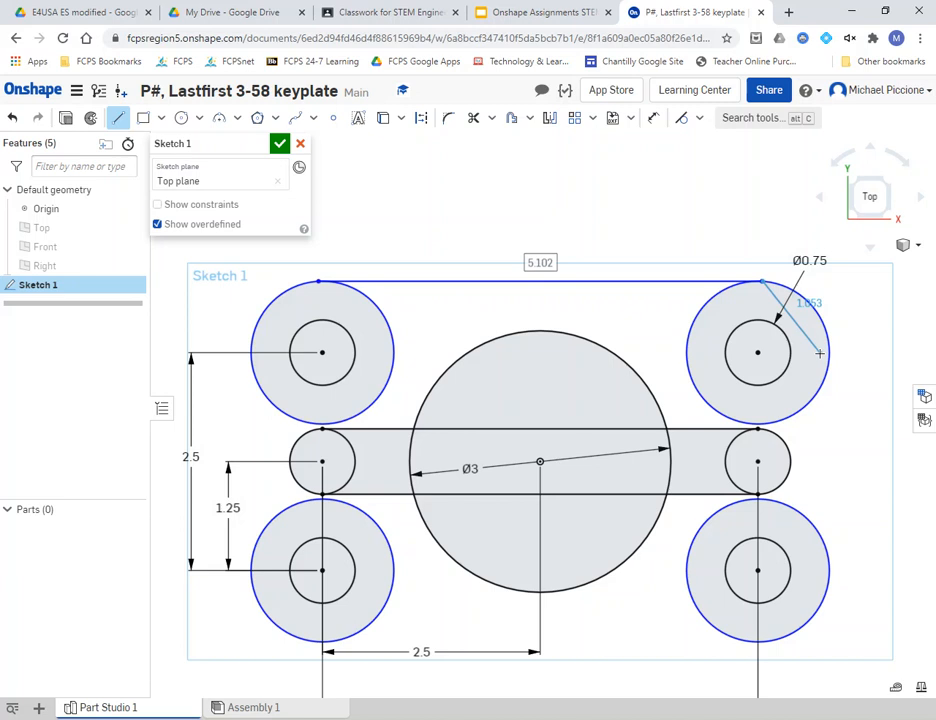
key(Escape)
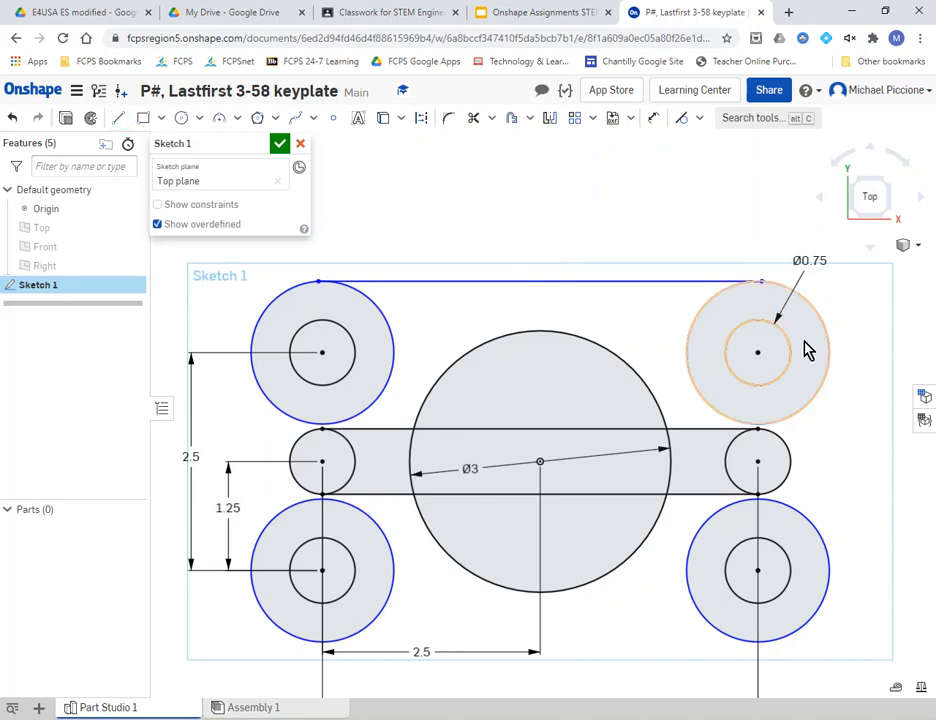
key(l)
click(829, 345)
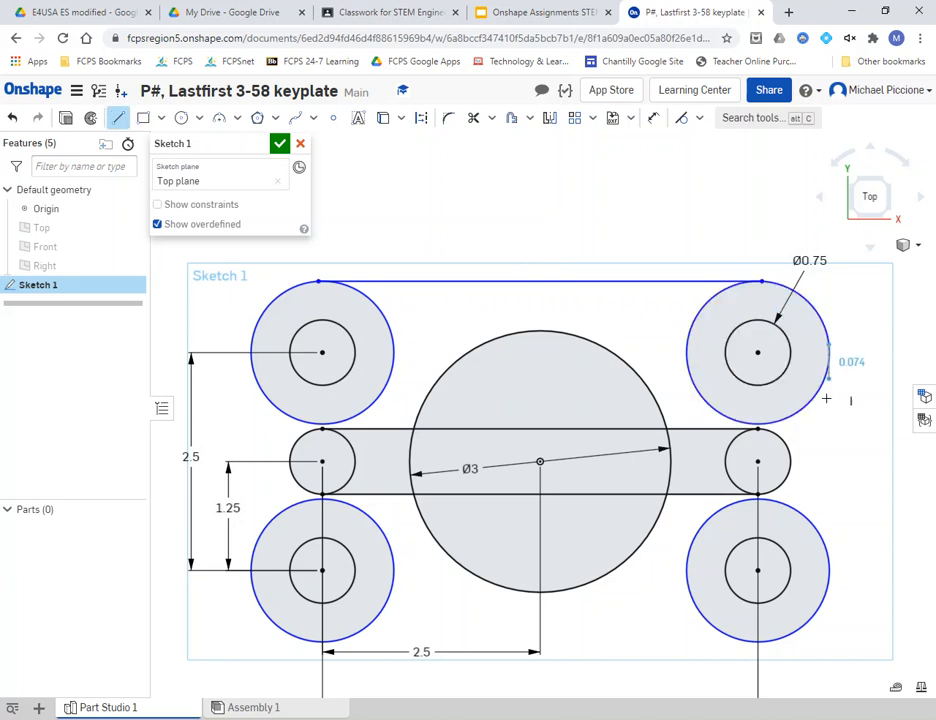
click(829, 574)
- Draw the bottom and left outline lines to close the plate outline
click(763, 641)
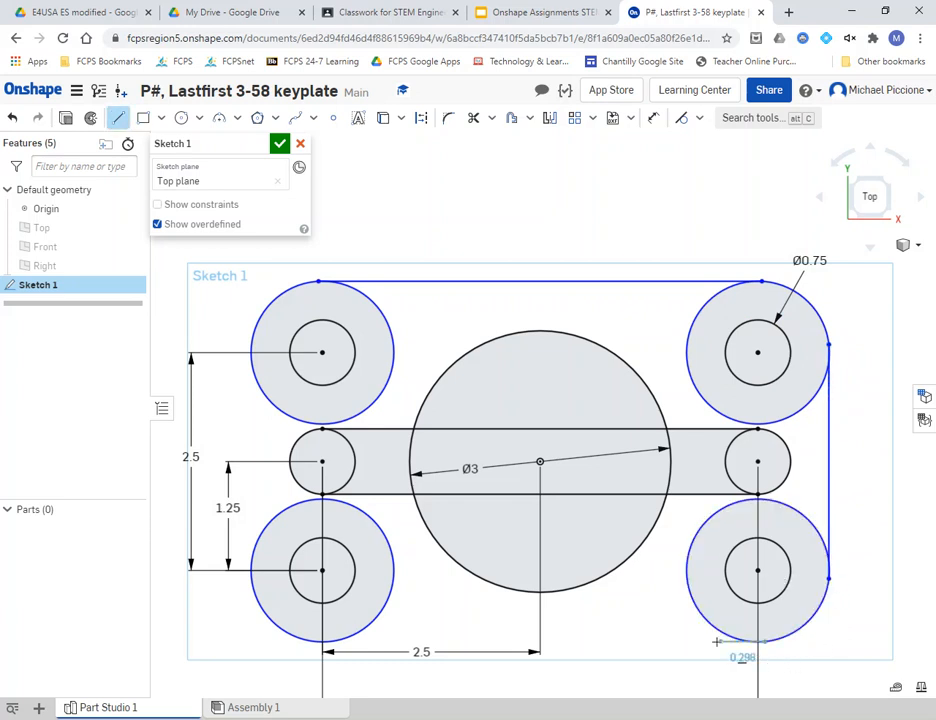
click(376, 621)
key(l)
click(262, 610)
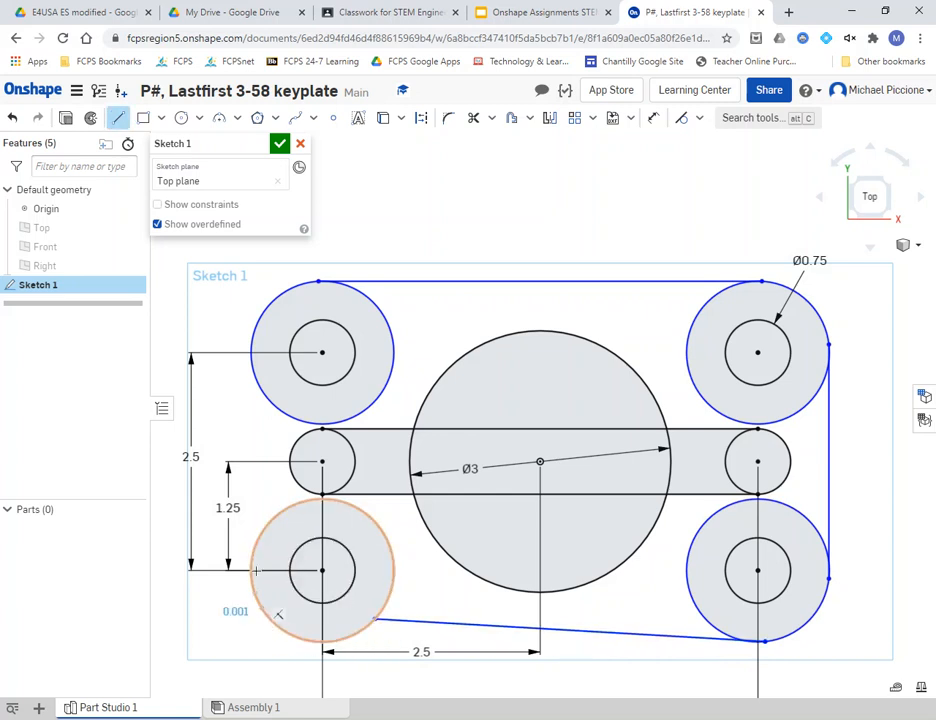
click(251, 339)
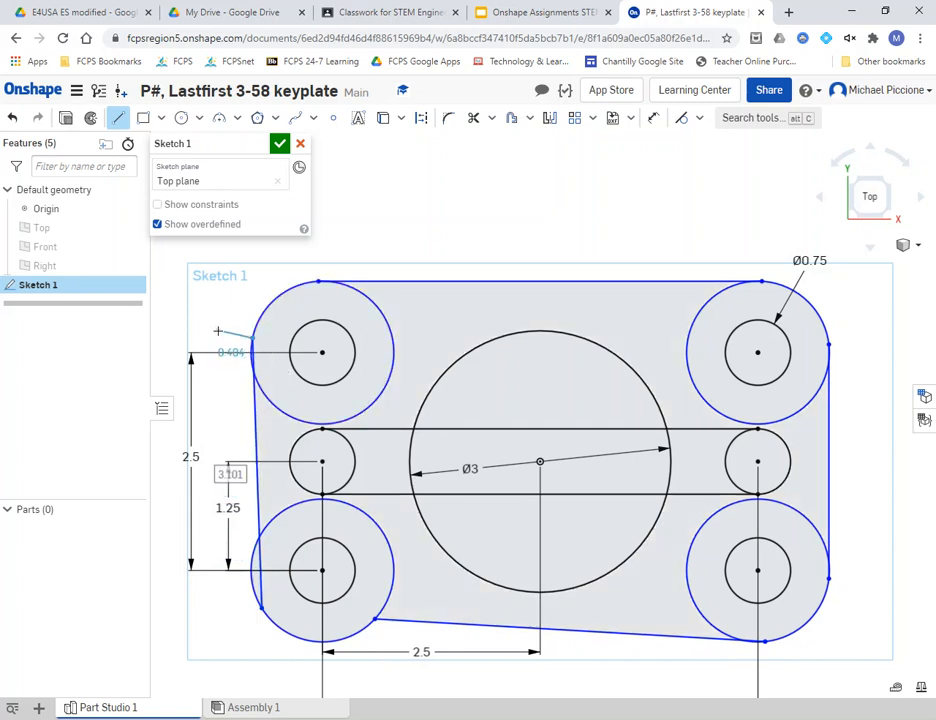
key(Escape)
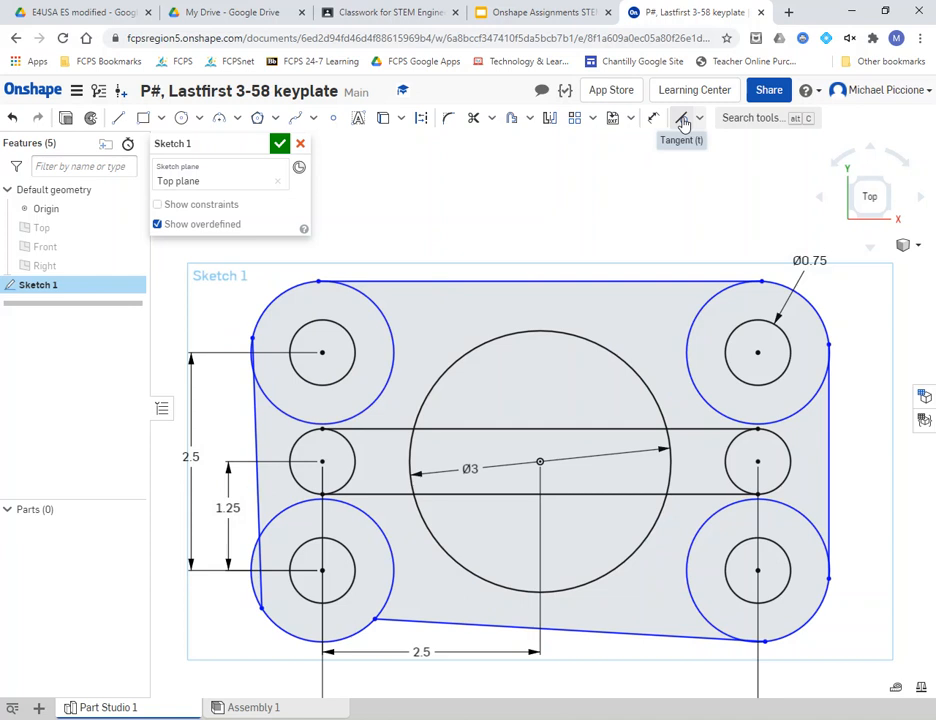
- Make the top line tangent to both top circles and the left line tangent to both left circles
click(683, 121)
click(719, 288)
click(600, 281)
click(377, 305)
click(364, 280)
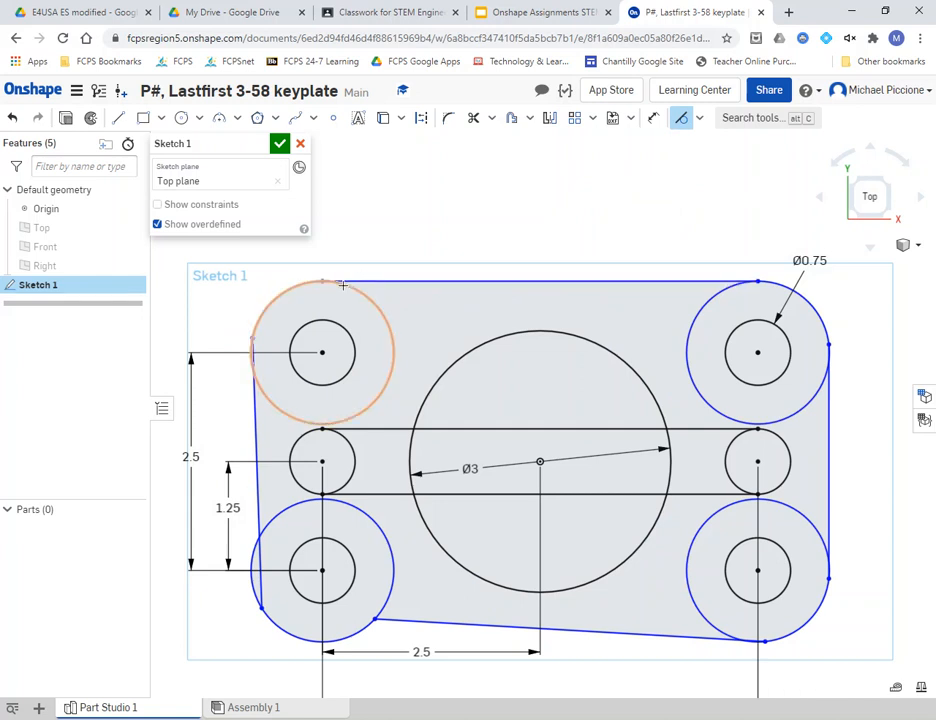
click(263, 386)
click(251, 389)
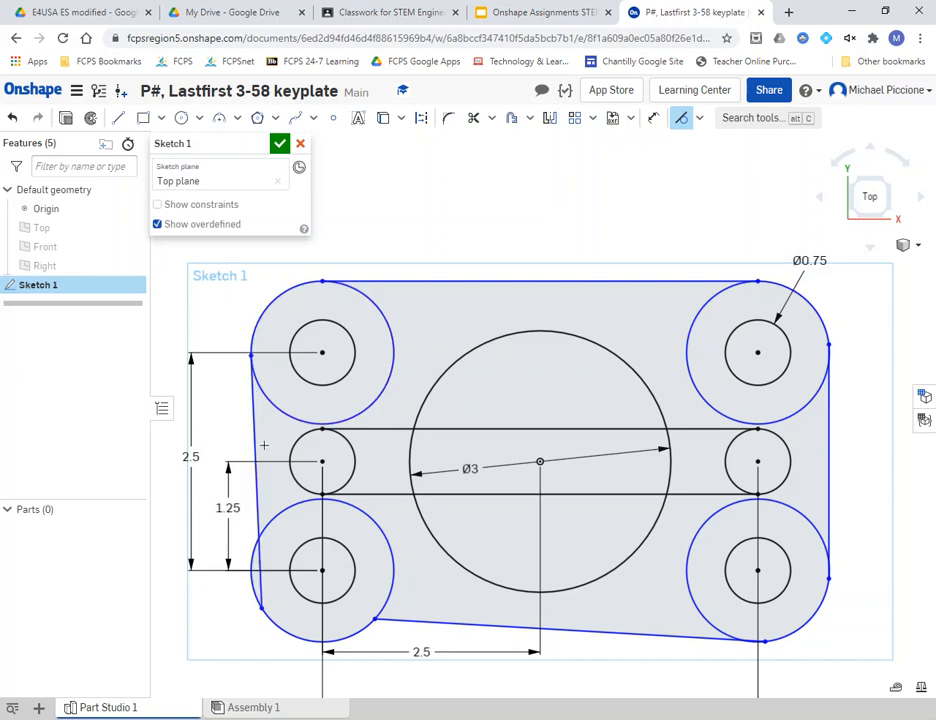
click(262, 577)
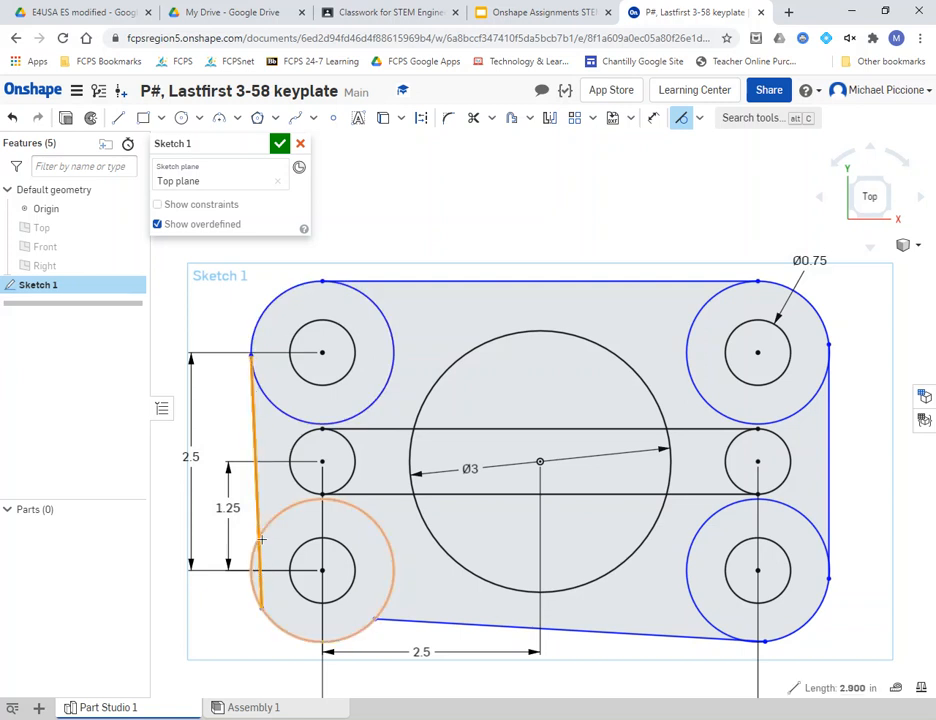
click(263, 531)
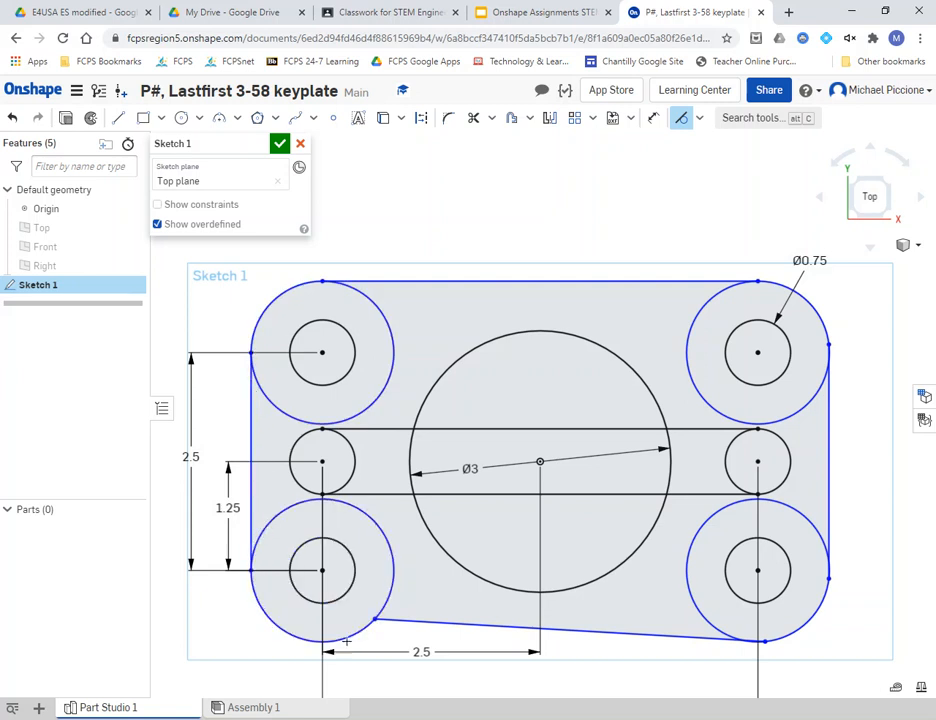
- Make the bottom and right lines tangent to their corner circles, then shrink the outer circles
click(397, 621)
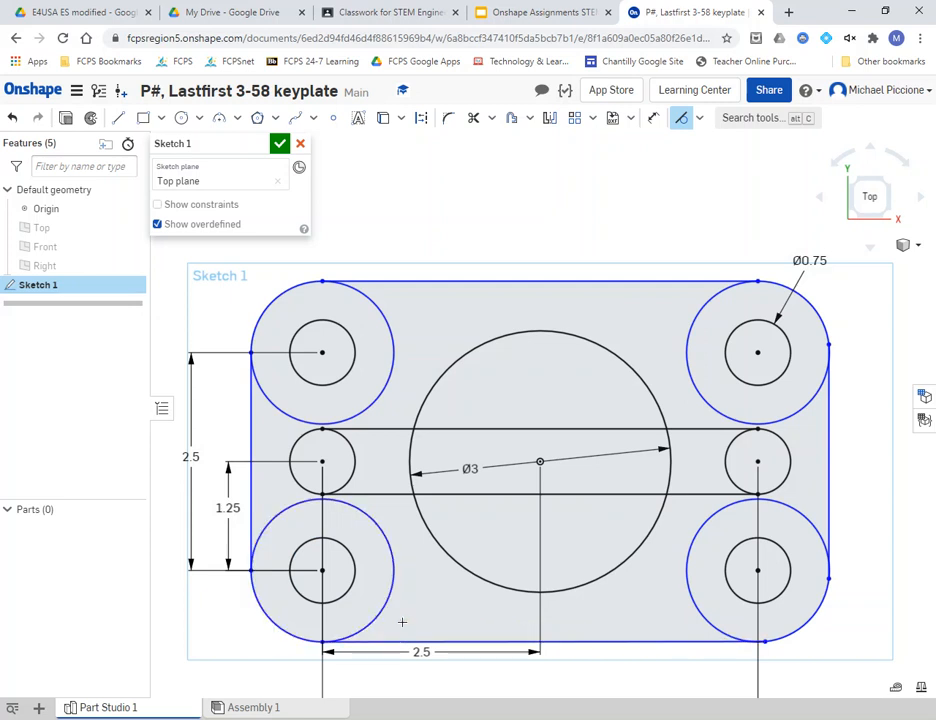
click(698, 638)
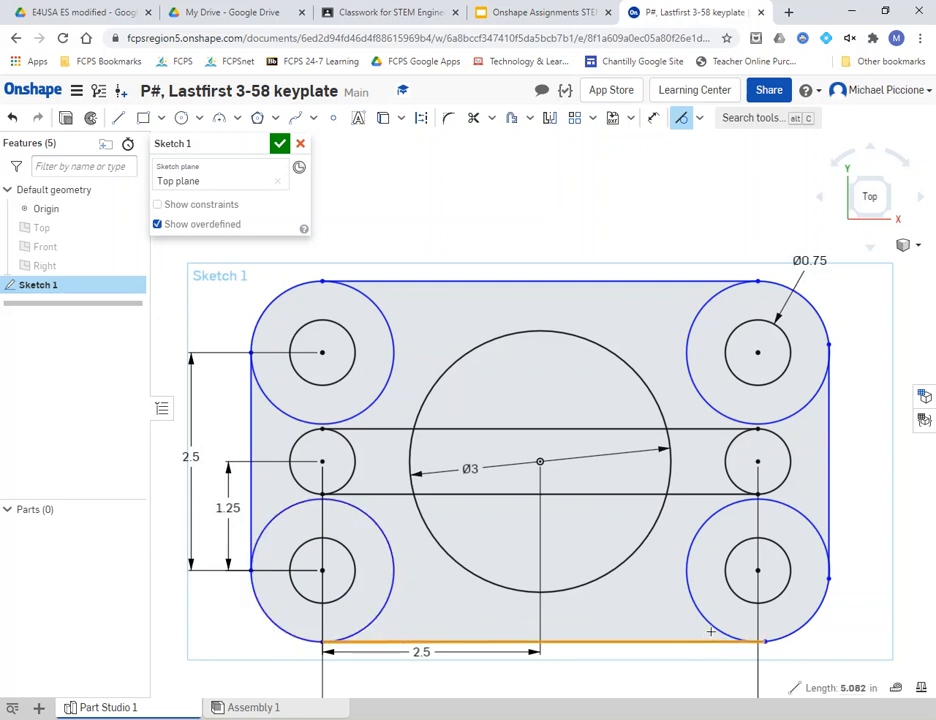
click(712, 630)
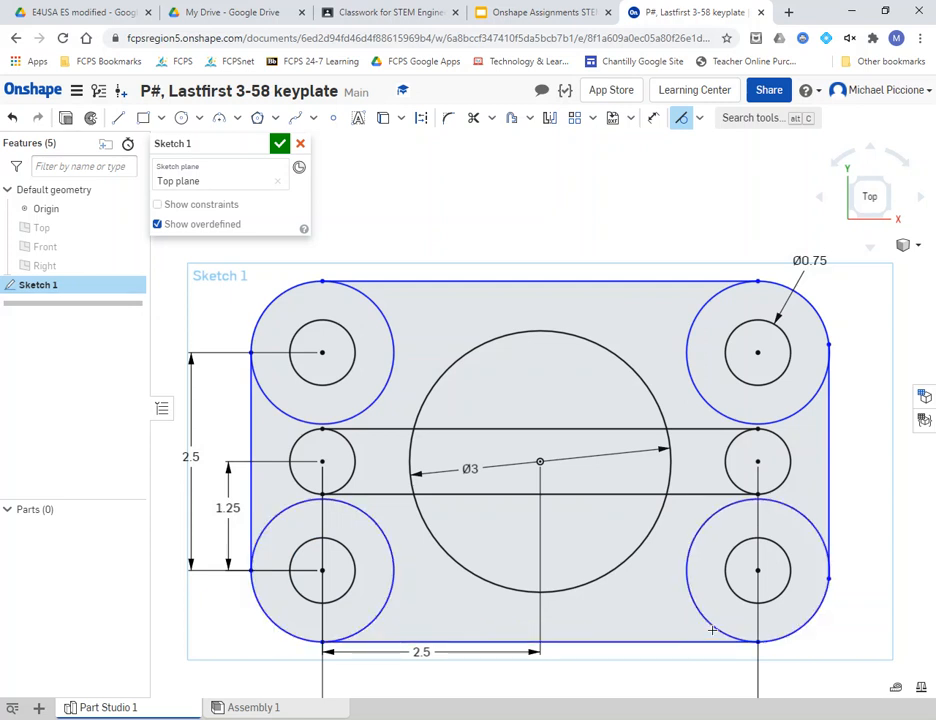
click(829, 537)
click(822, 540)
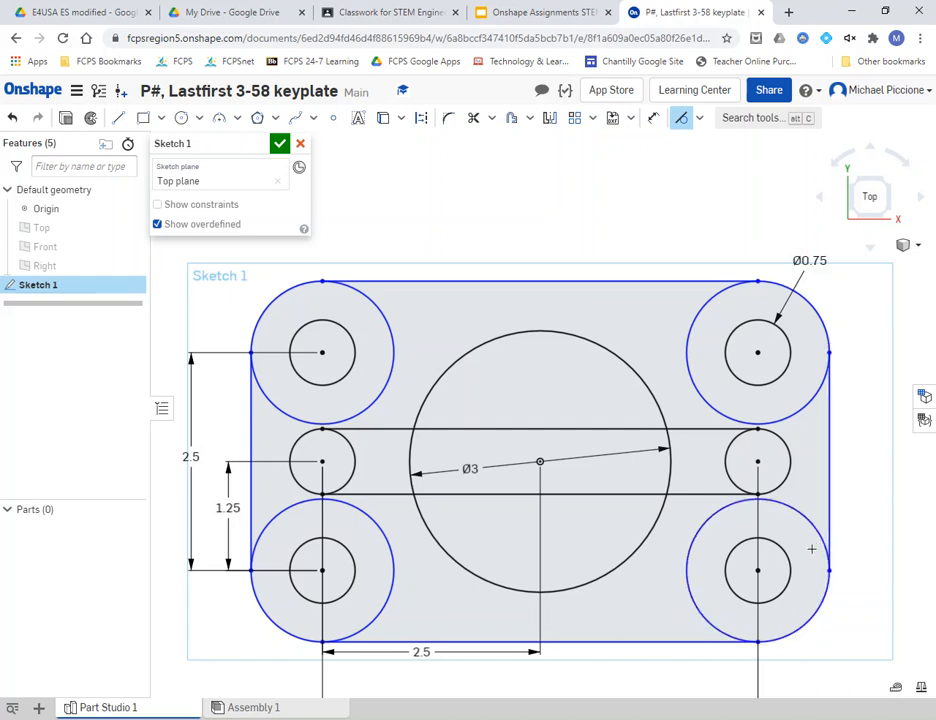
key(Escape)
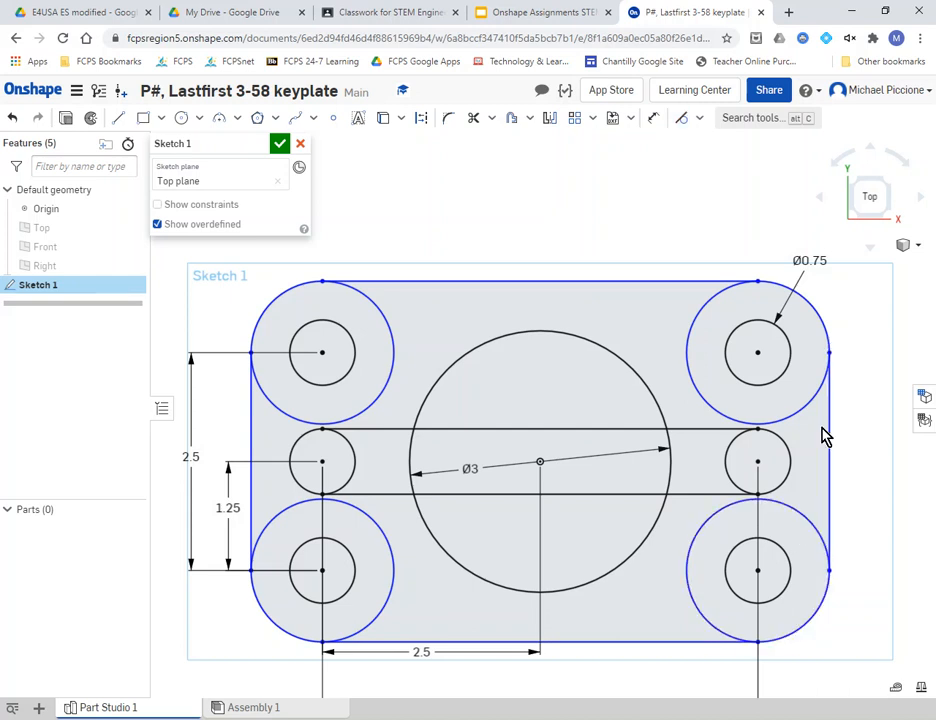
mouse_move(812, 312)
mouse_down()
mouse_move(836, 288)
mouse_move(840, 297)
mouse_move(790, 340)
mouse_move(836, 311)
mouse_move(802, 328)
mouse_move(794, 299)
mouse_up()
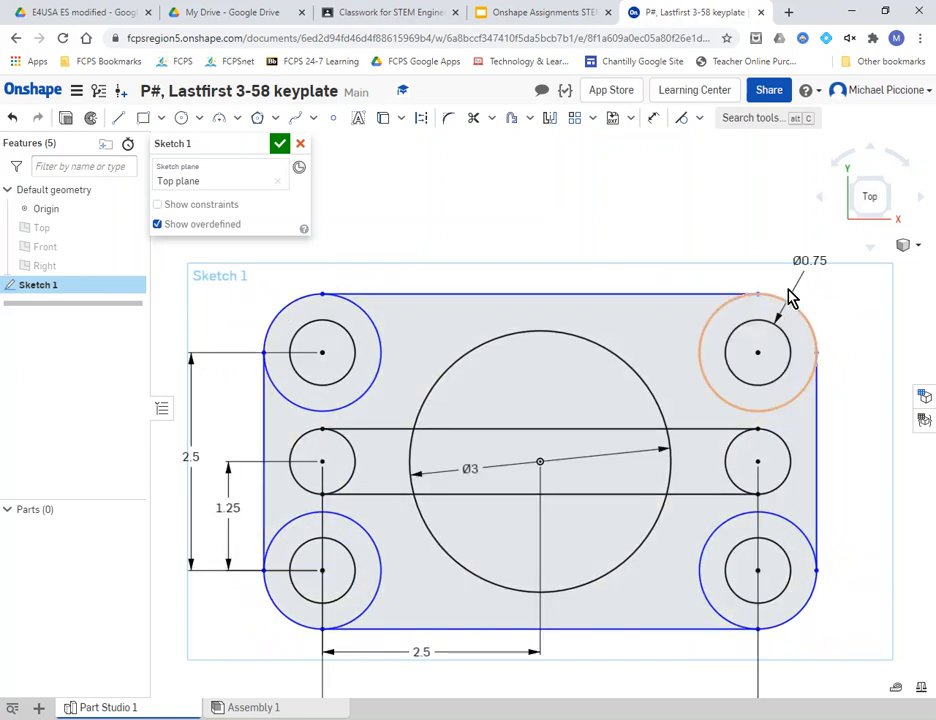
- Give the top-right outer circle a 2 in diameter dimension, checking it against the slide drawing
click(654, 119)
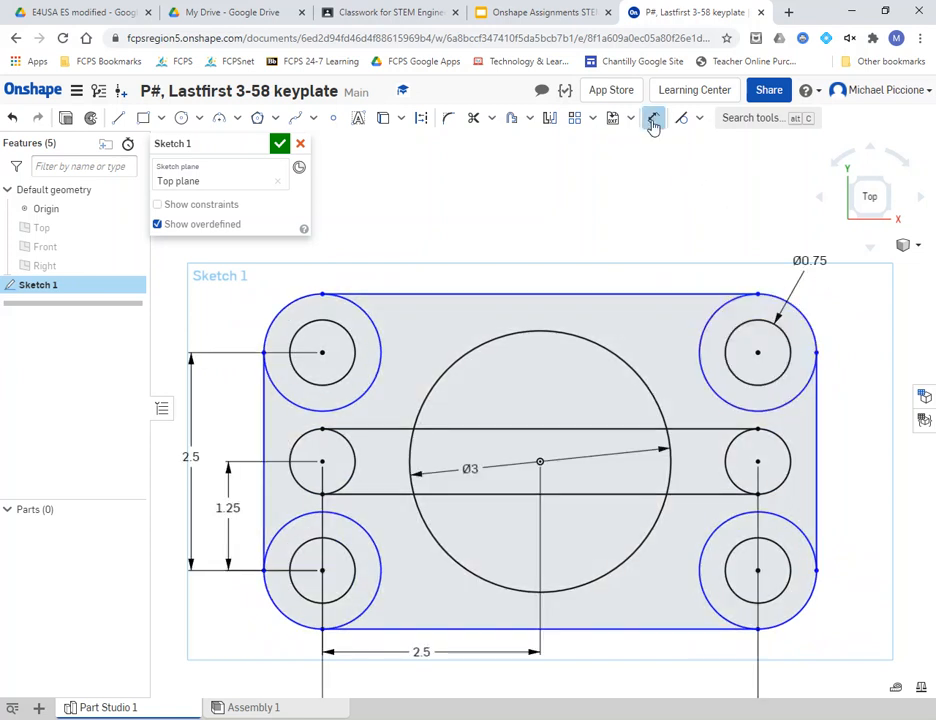
click(799, 308)
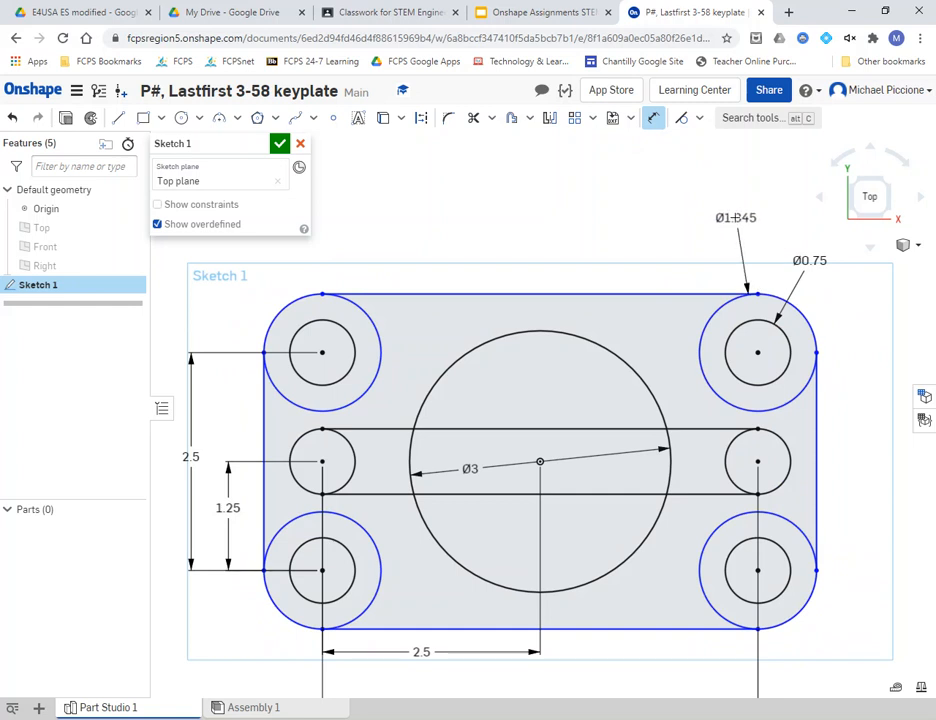
click(729, 203)
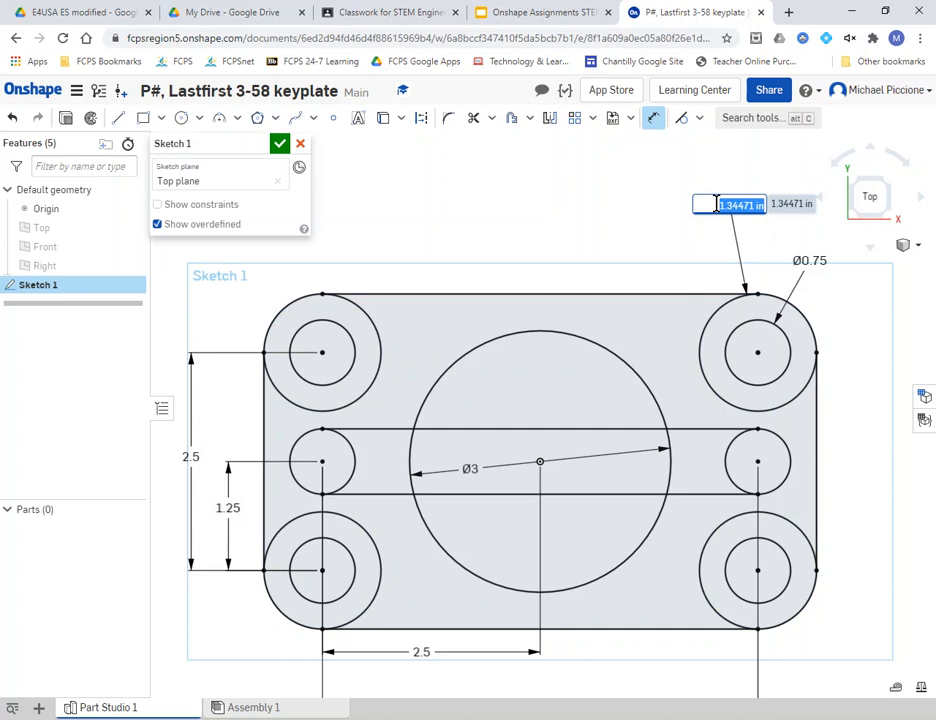
text(2*1)
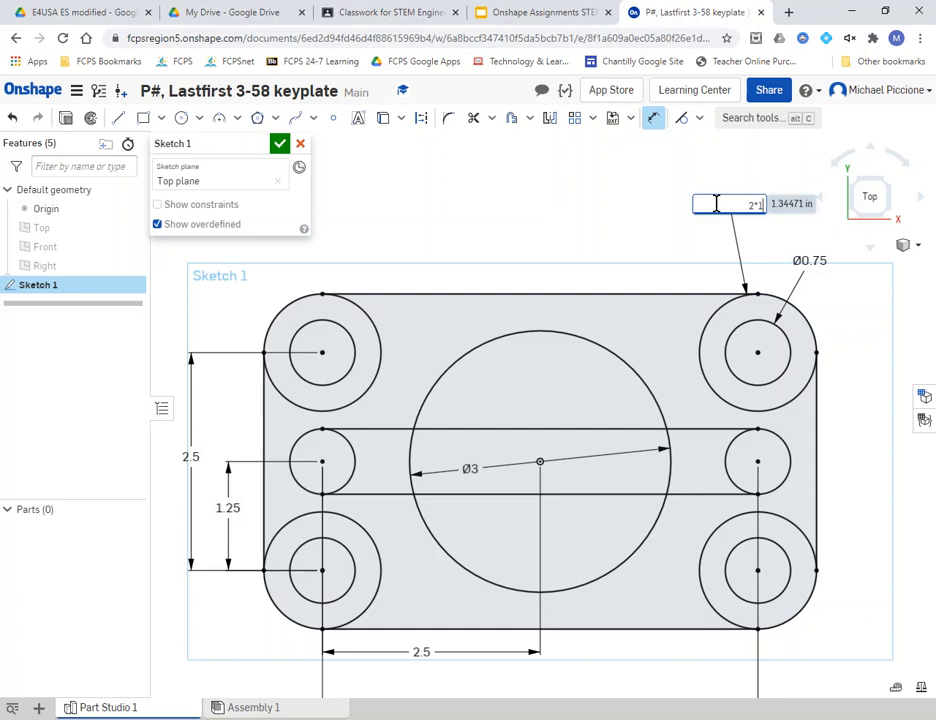
key(Return)
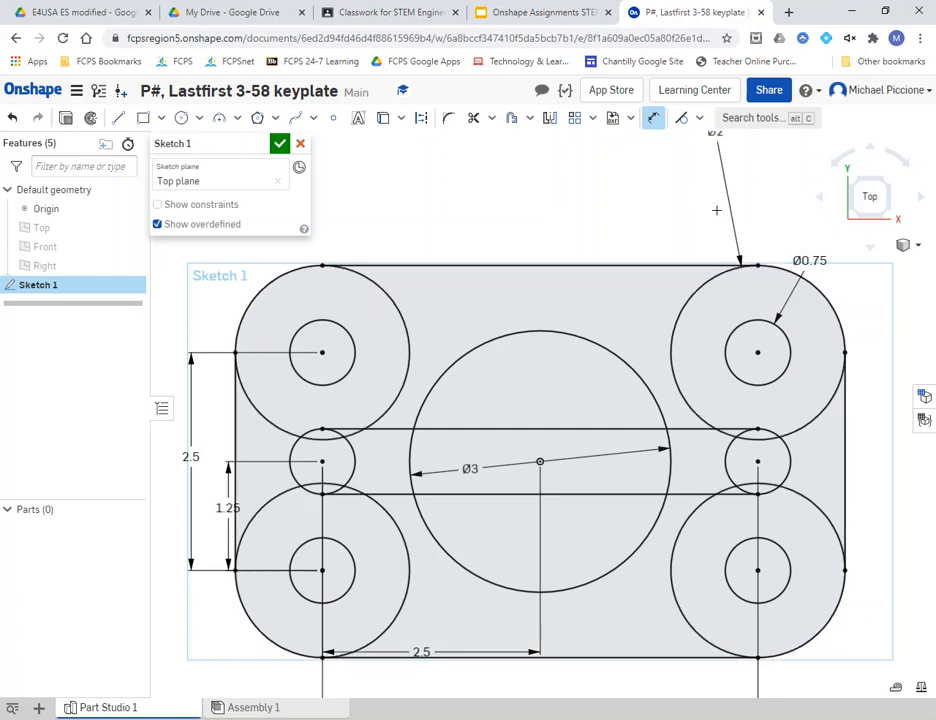
scroll(716, 210, up, 2)
scroll(716, 205, down, 4)
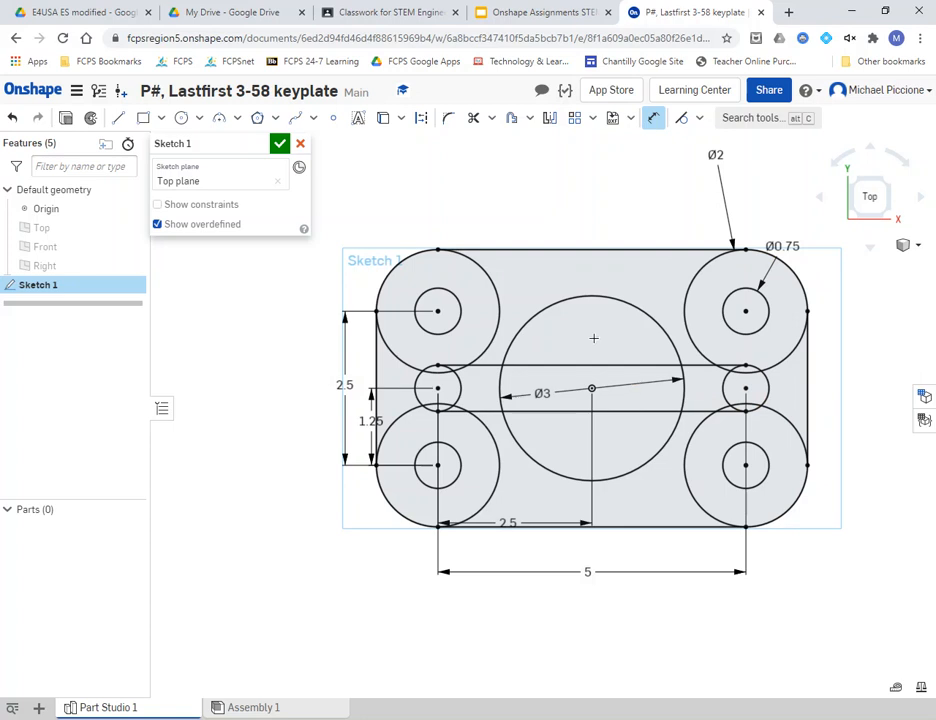
click(547, 14)
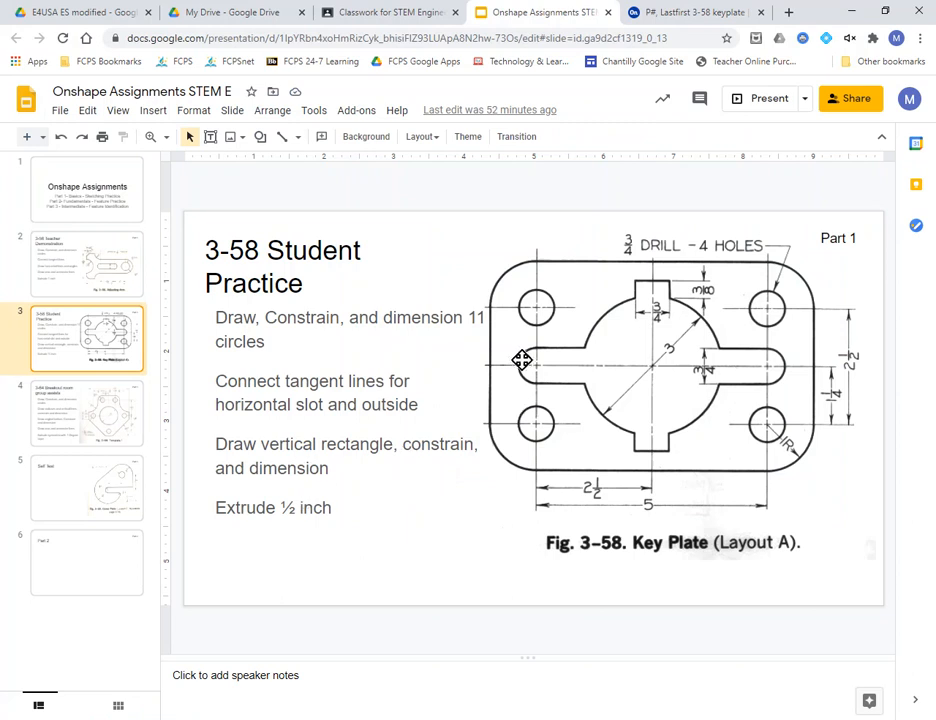
click(657, 16)
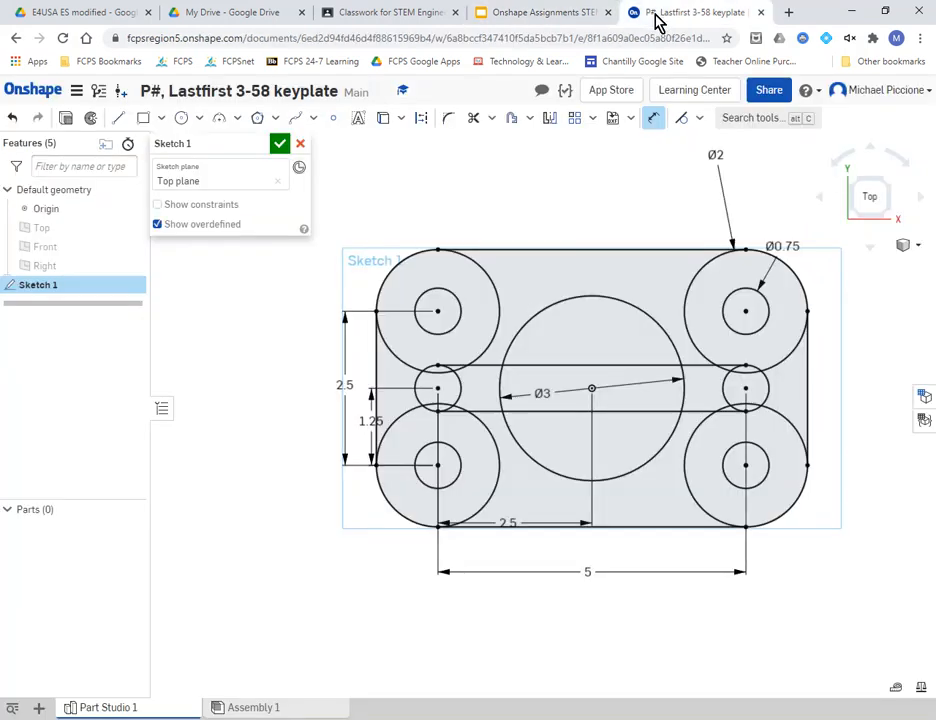
click(143, 118)
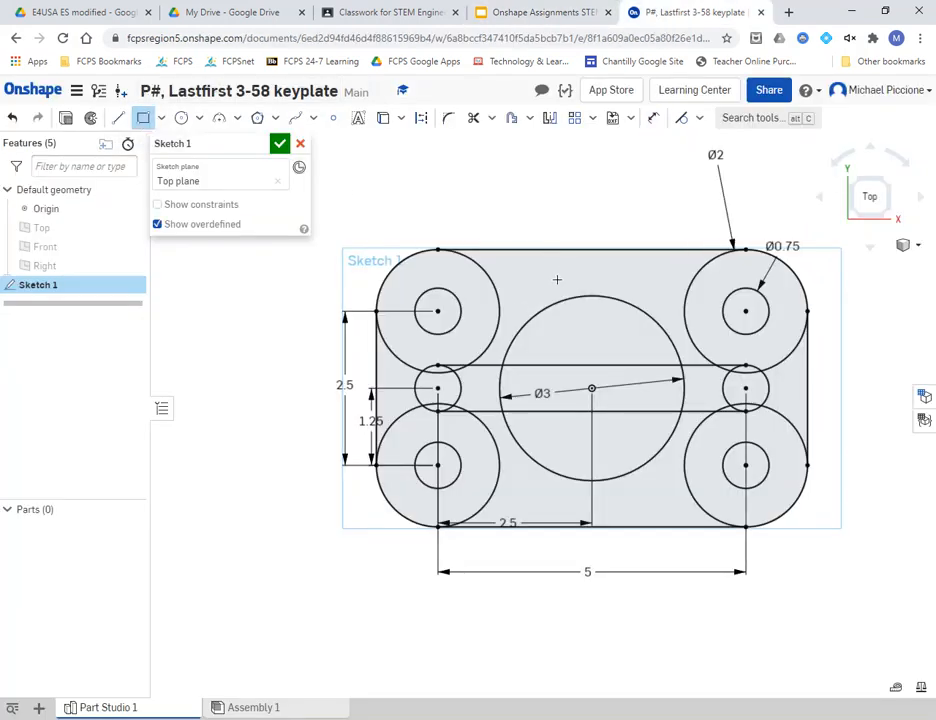
- Draw a tall rectangle (about 1.152 × 3.598) across the Ø3 centre circle and pick the Vertical constraint
drag(546, 276, 617, 497)
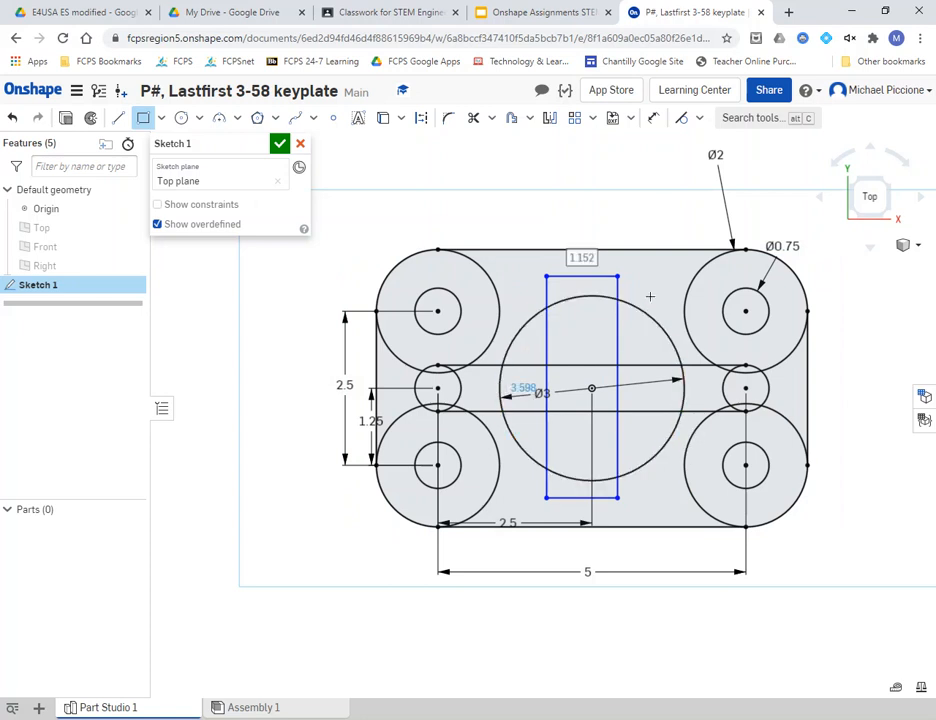
click(700, 118)
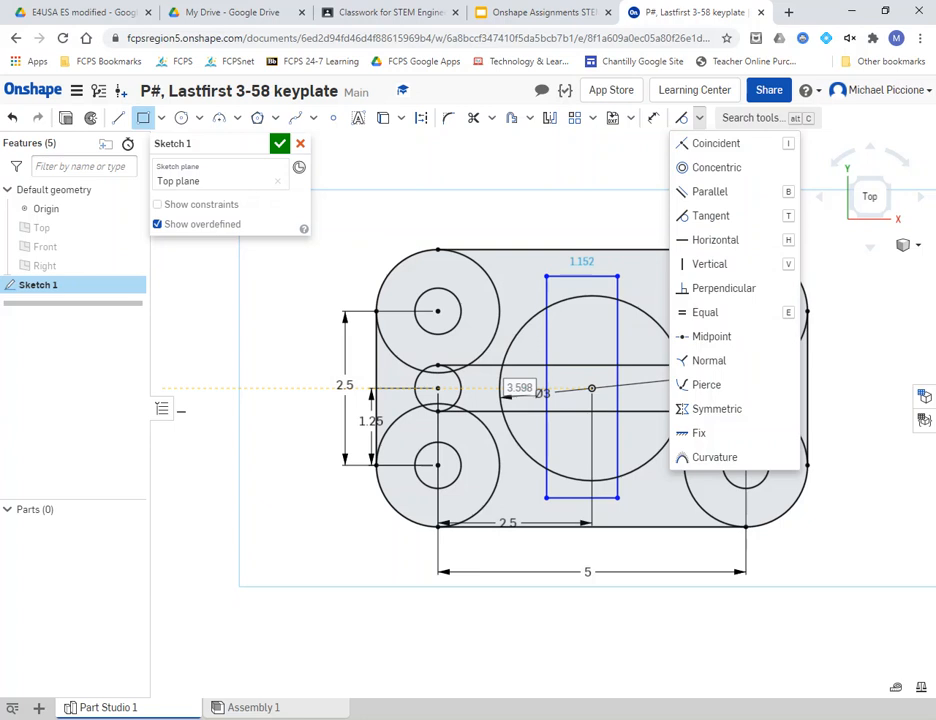
click(709, 264)
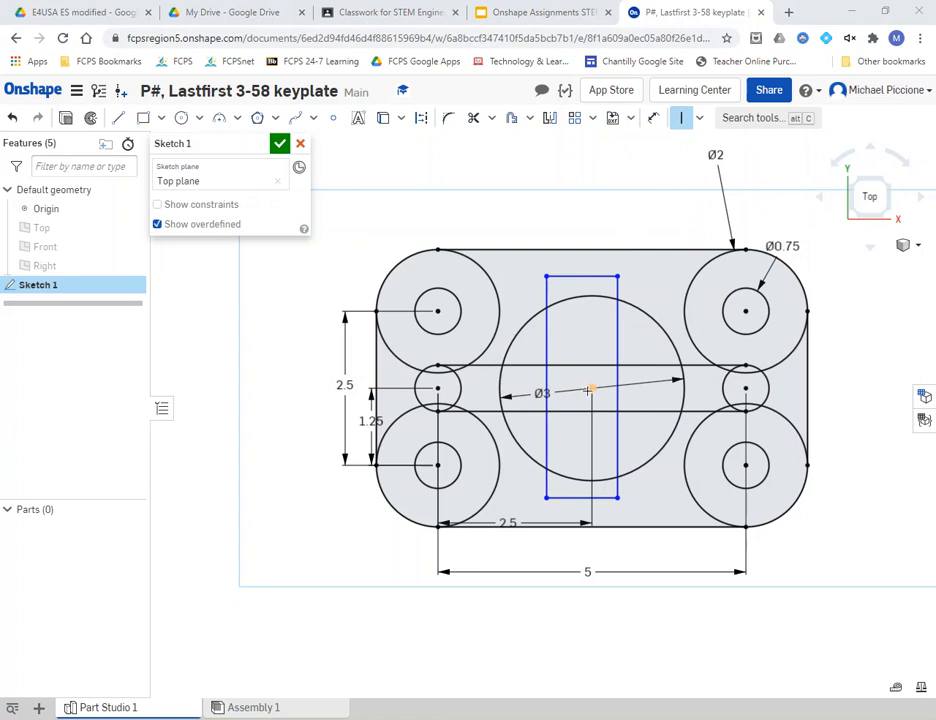
- Place sketch points on the rectangle's top edge and on its left edge level with the circle centre
click(332, 127)
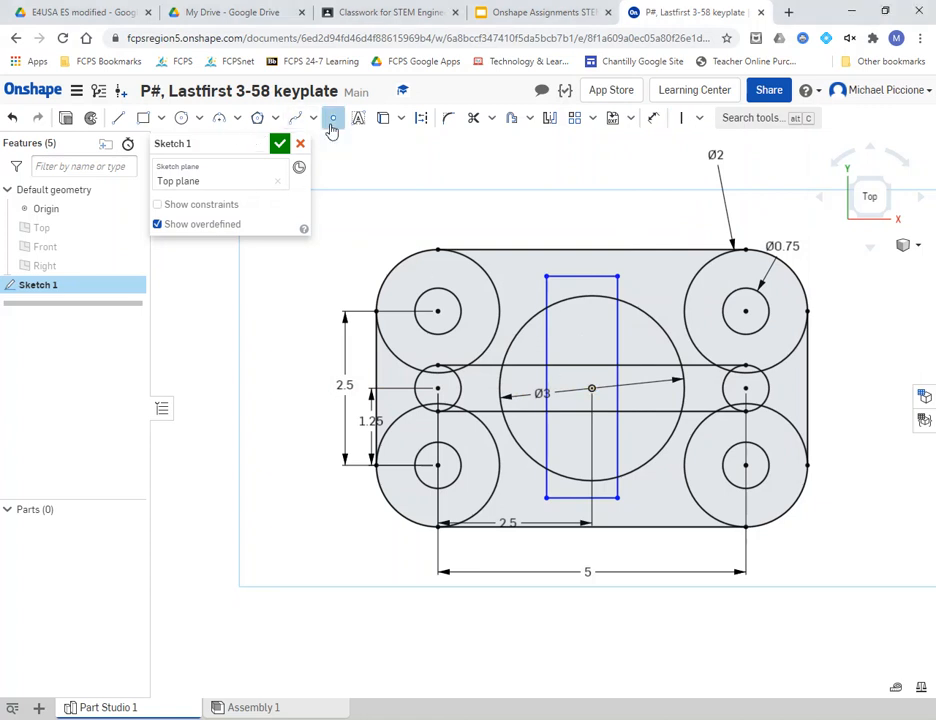
click(583, 277)
click(546, 387)
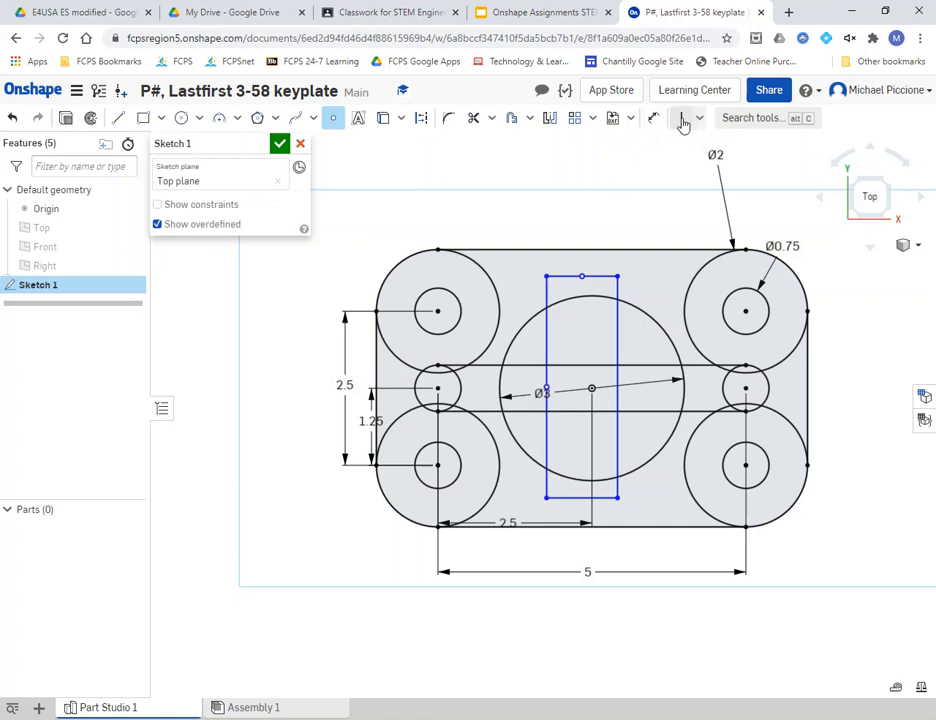
- Select the rectangle's top-edge midpoint and the centre circle's centre point
click(697, 121)
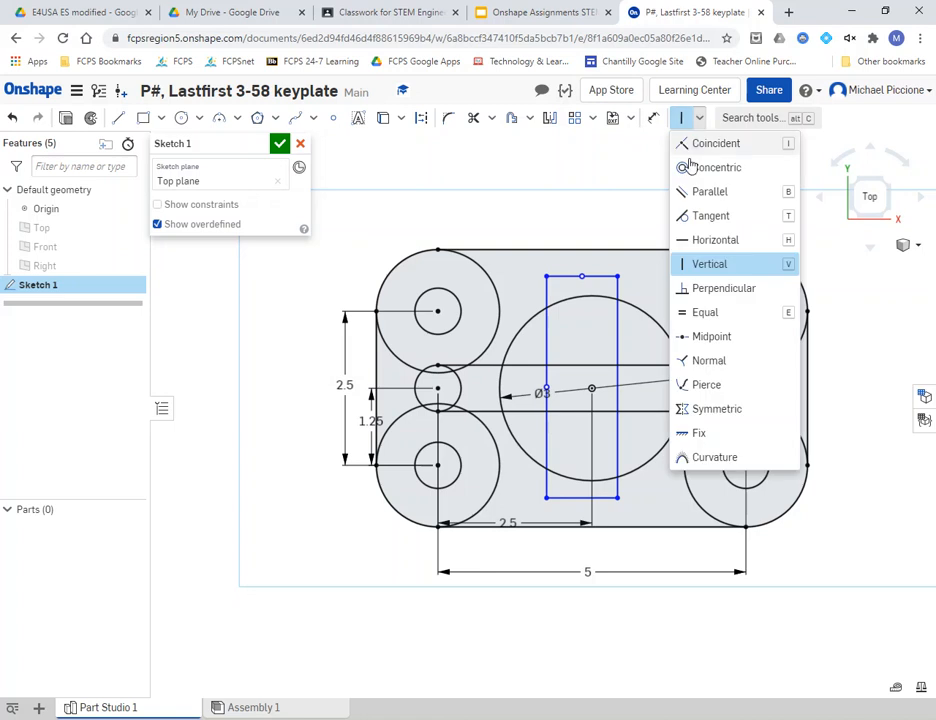
click(582, 277)
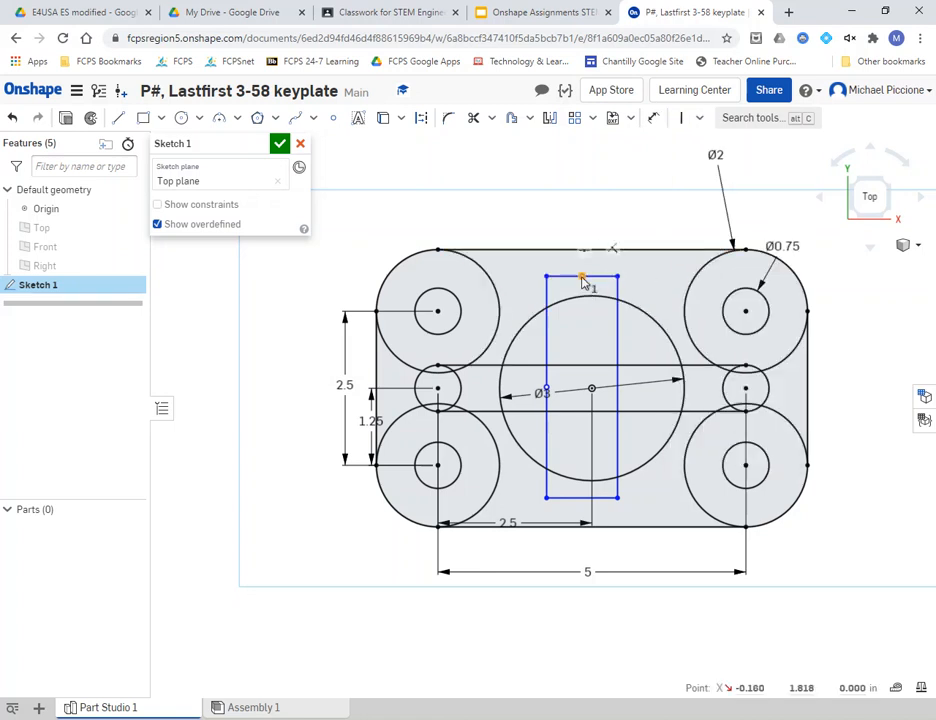
click(593, 391)
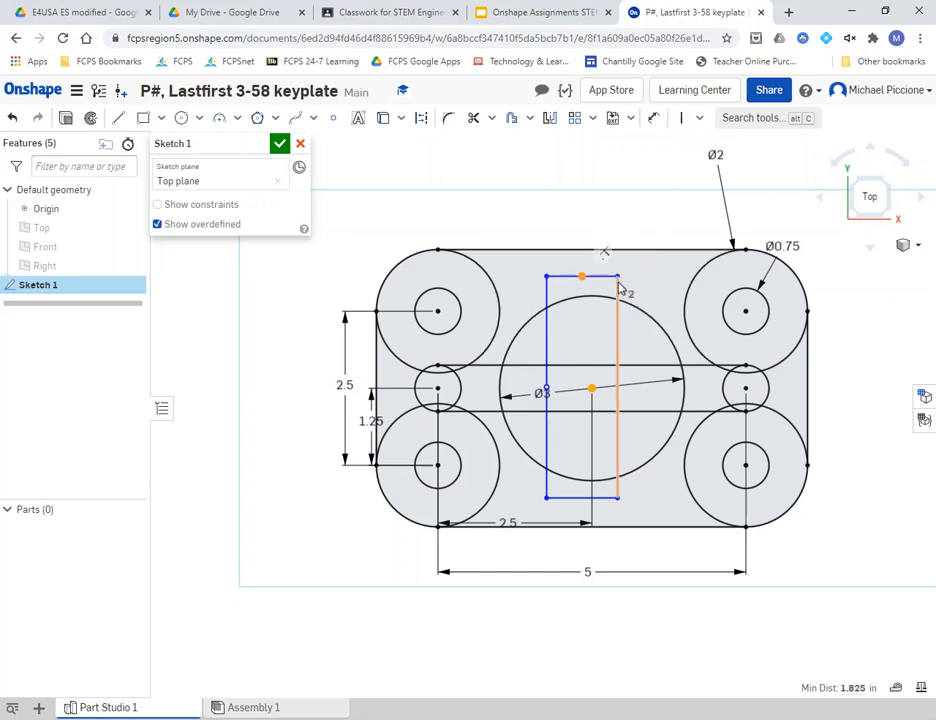
click(593, 390)
click(592, 389)
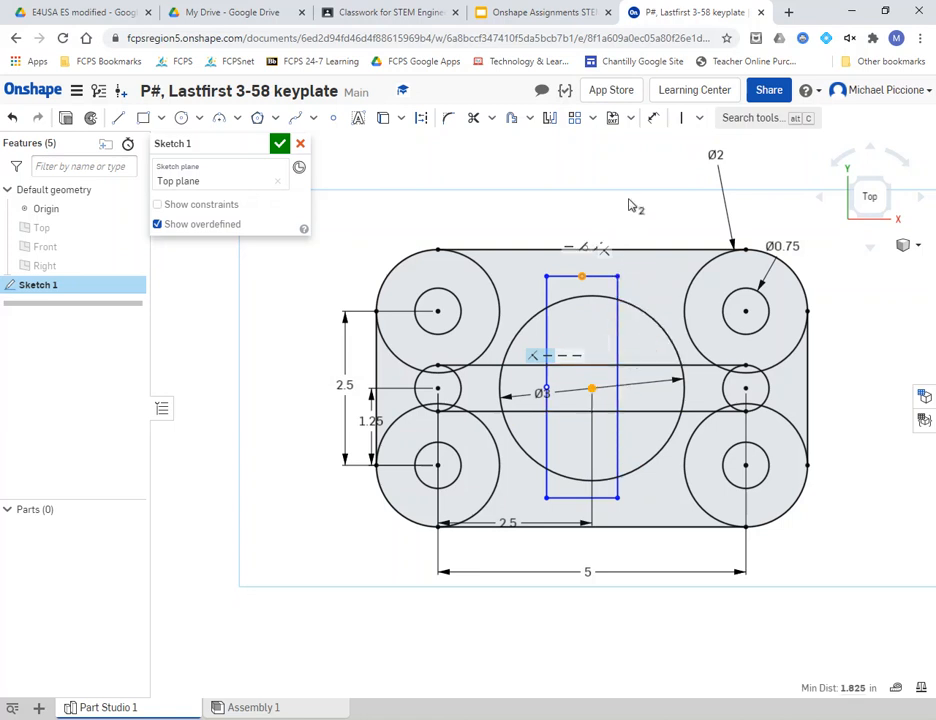
- Vertically align the rectangle's top midpoint with the circle centre and adjust the rectangle's size
click(687, 122)
click(687, 122)
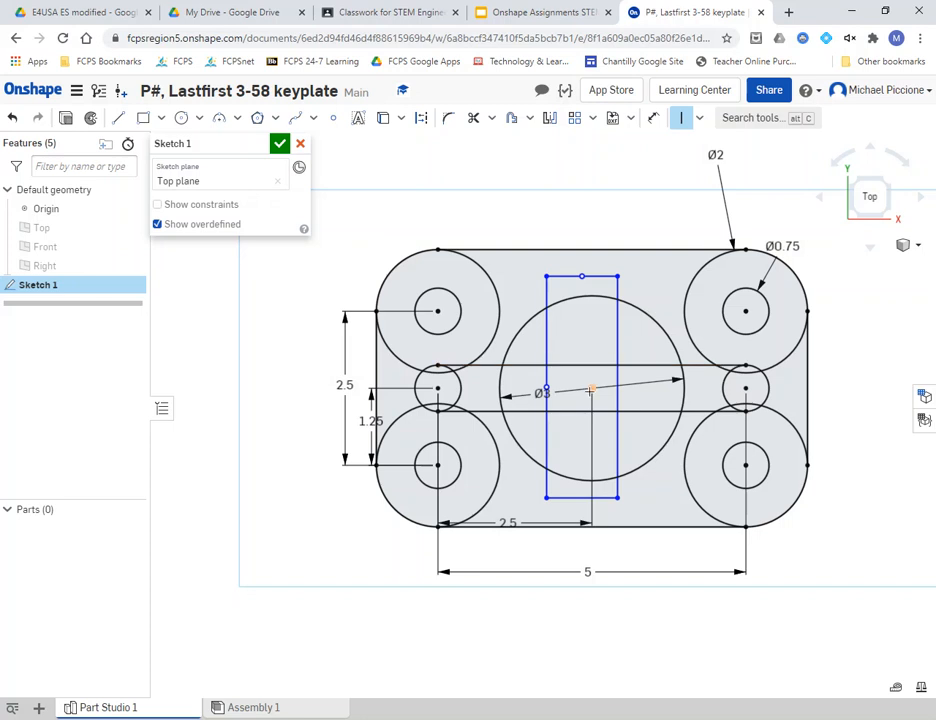
click(592, 389)
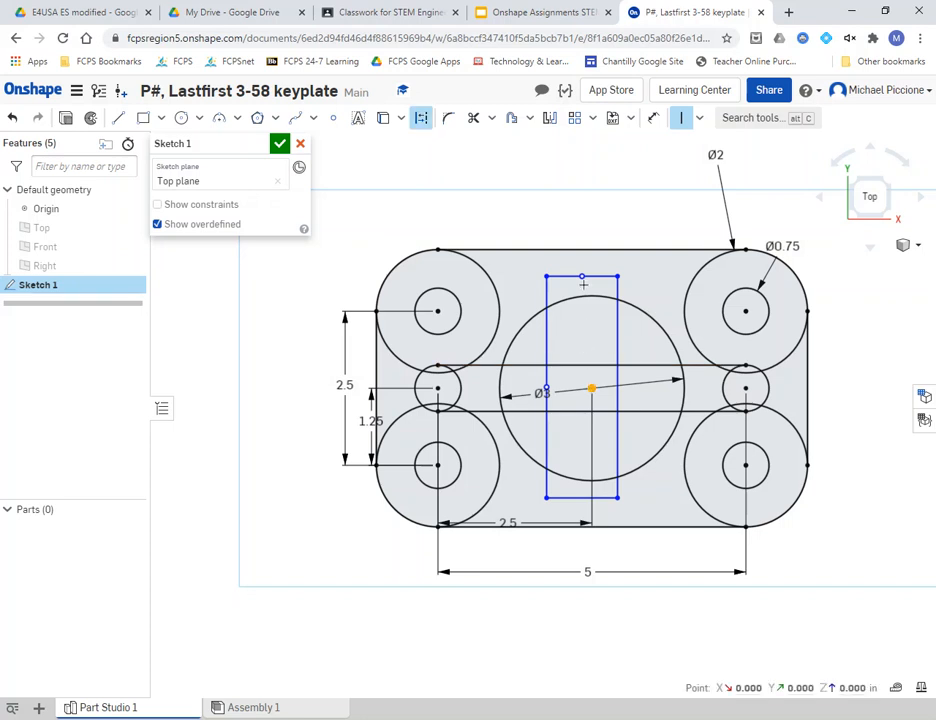
click(581, 276)
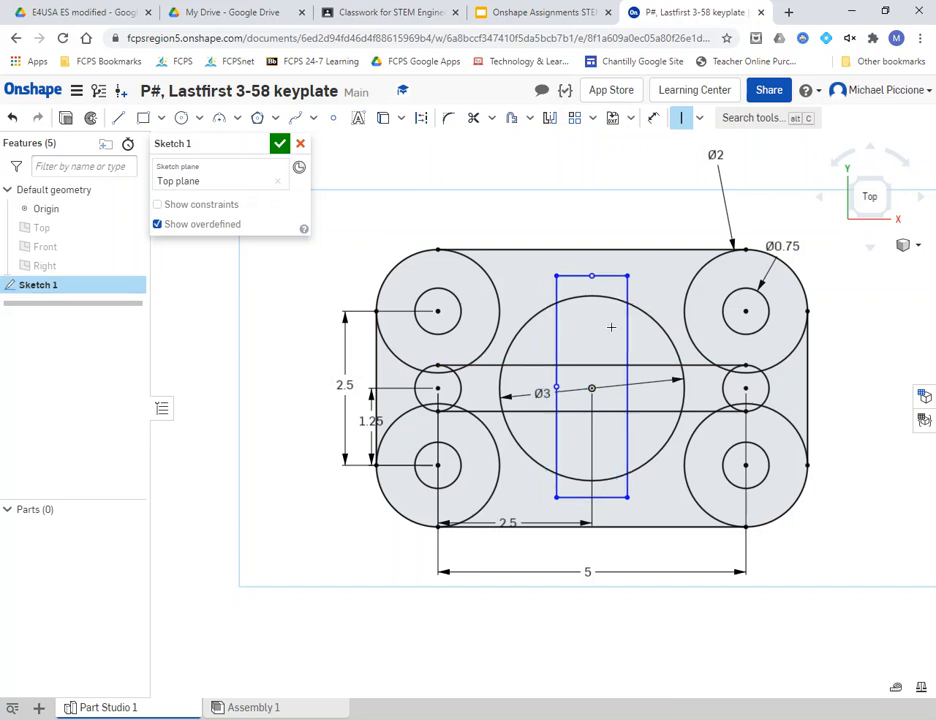
key(Escape)
drag(630, 338, 610, 350)
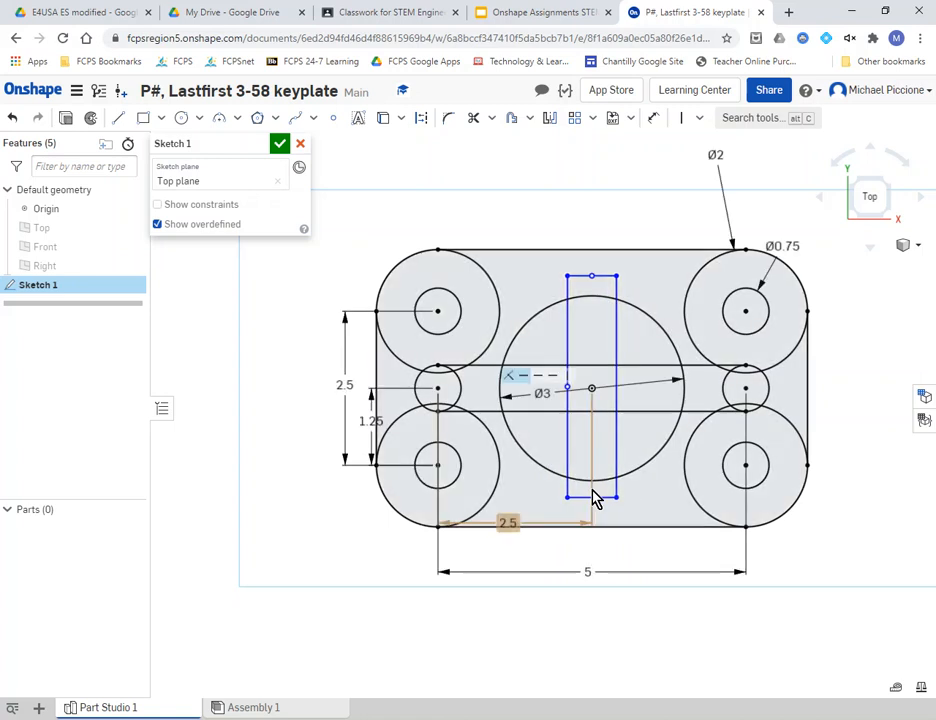
mouse_move(597, 497)
mouse_down()
mouse_move(597, 434)
mouse_move(593, 508)
mouse_move(587, 489)
mouse_move(593, 522)
mouse_move(591, 460)
mouse_move(608, 522)
mouse_move(593, 497)
mouse_up()
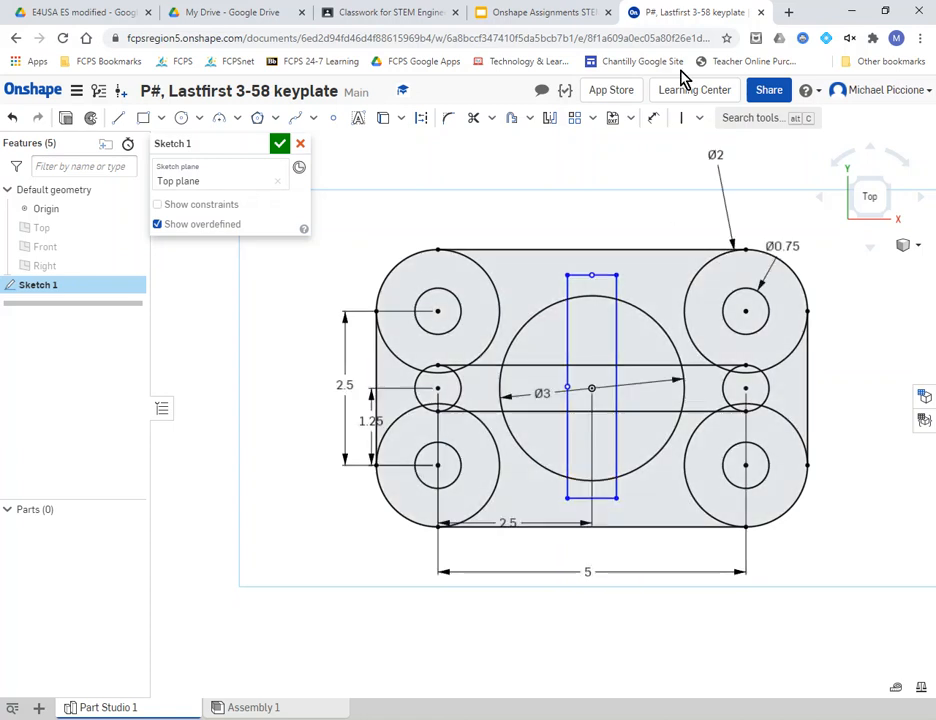
- Horizontally align the left-edge point with the circle centre, then resize the rectangle from the top
click(699, 117)
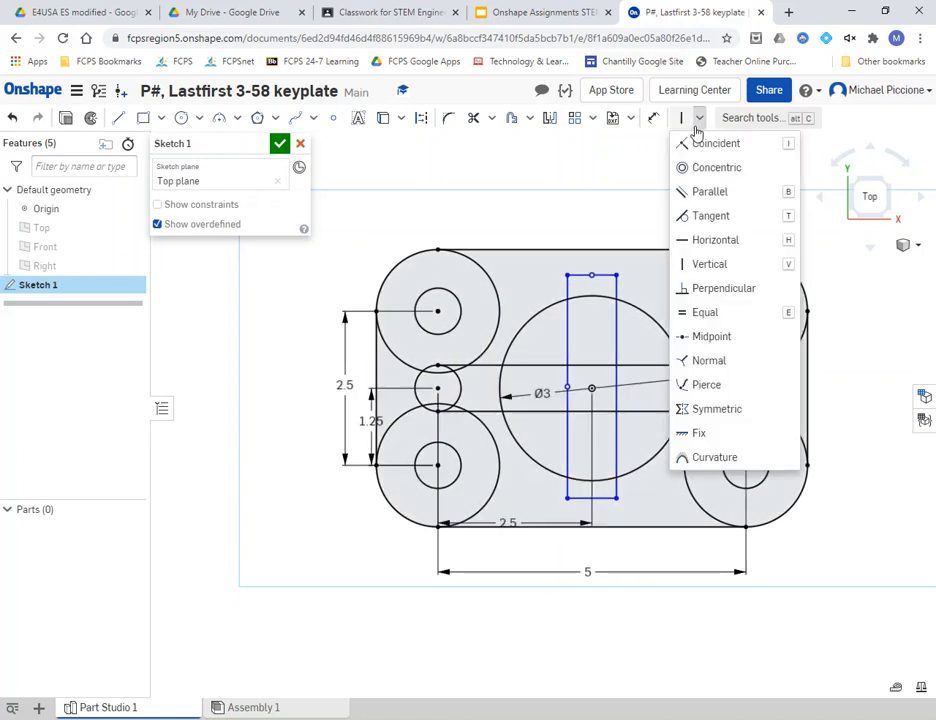
click(700, 243)
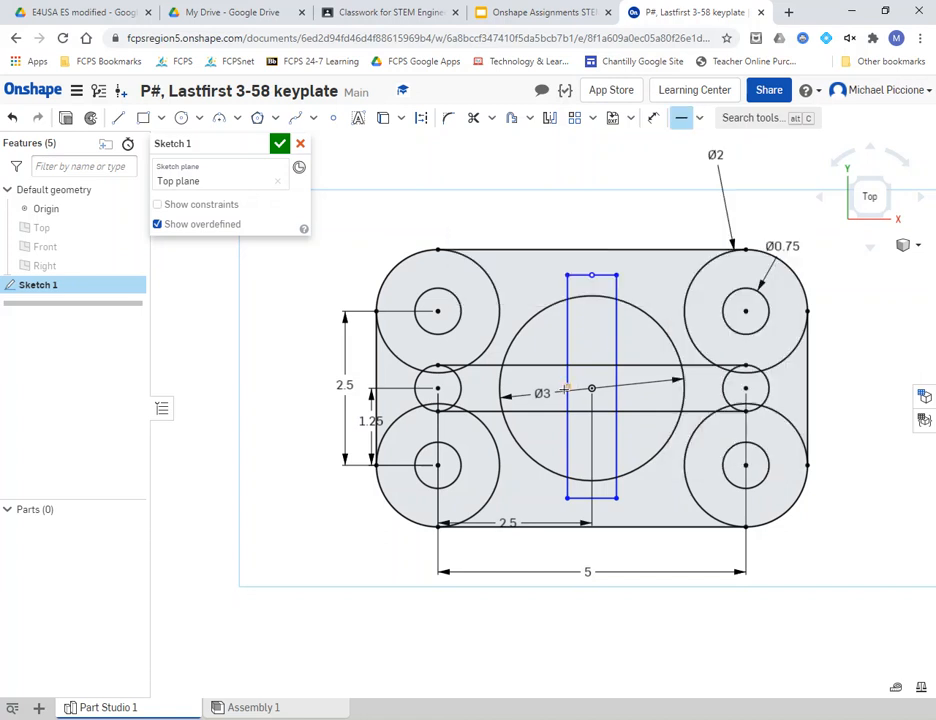
click(567, 388)
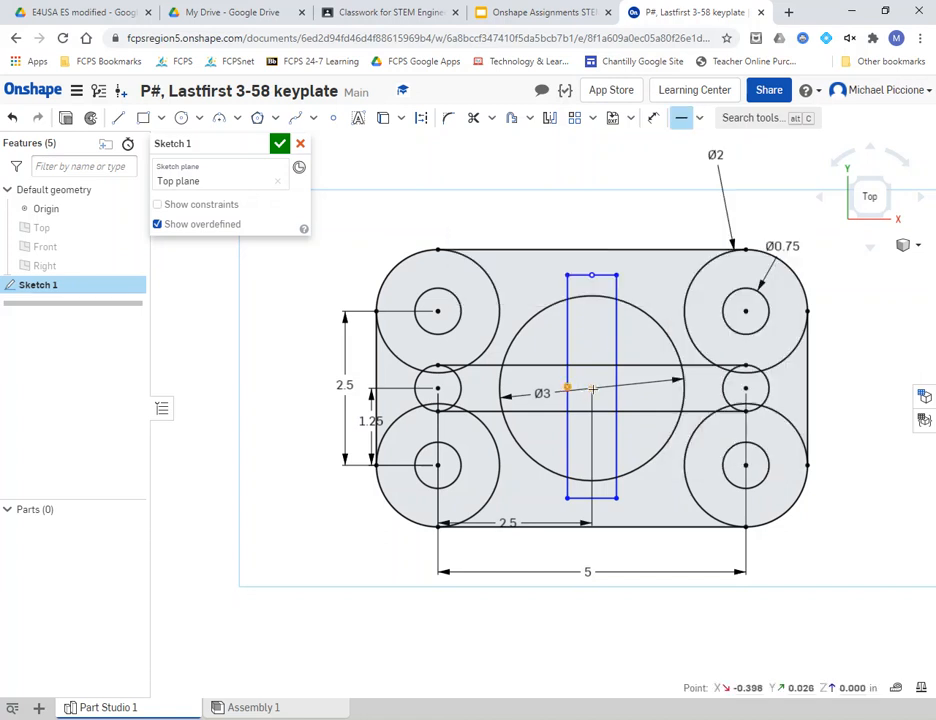
click(592, 388)
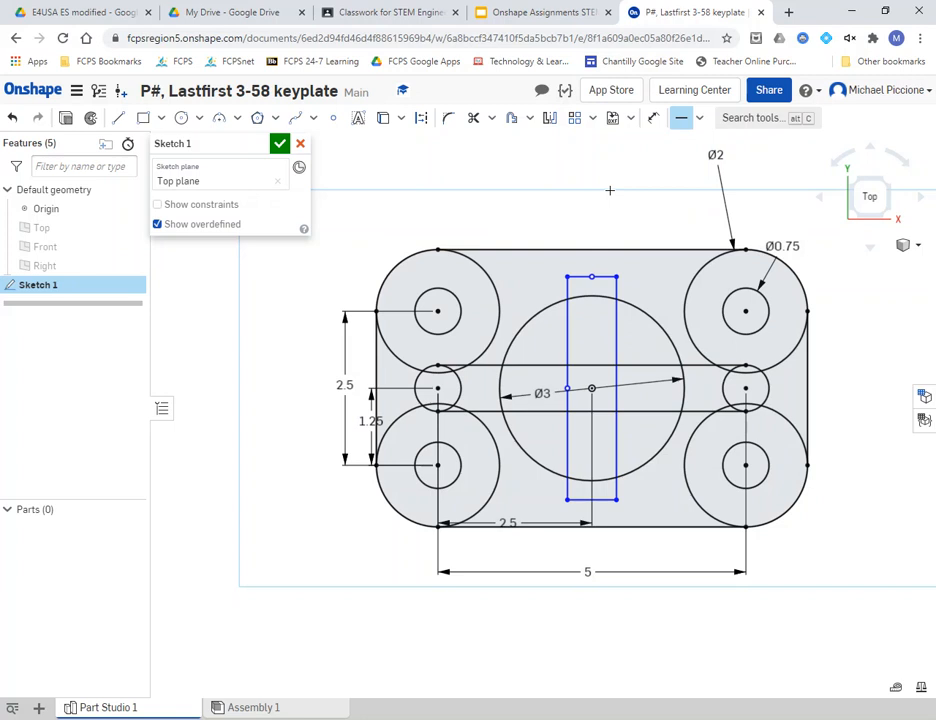
key(Escape)
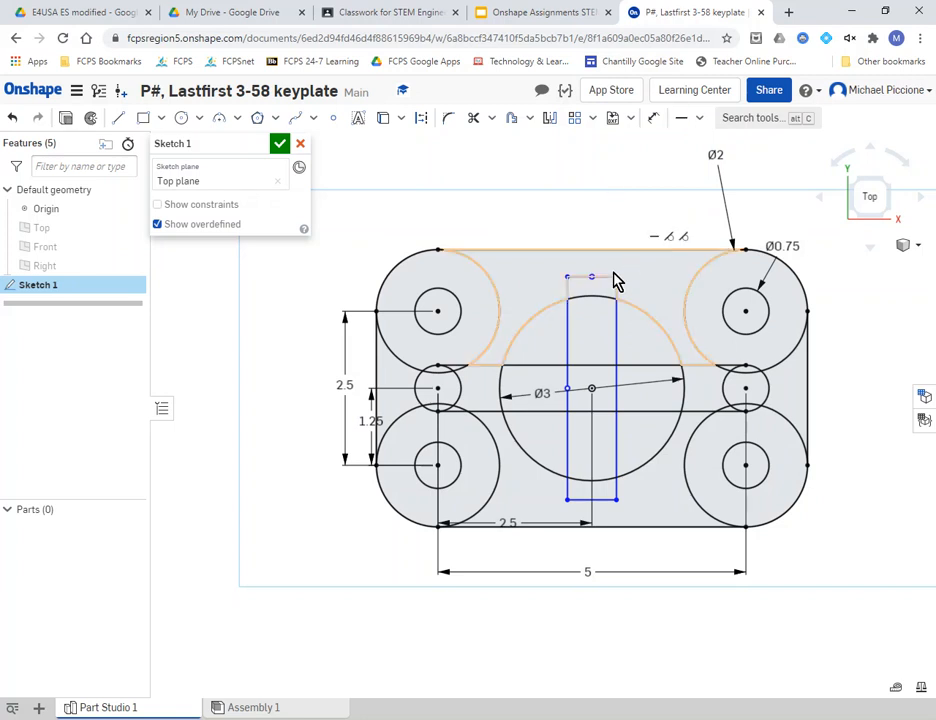
mouse_move(608, 283)
mouse_down()
mouse_move(604, 340)
mouse_move(614, 275)
mouse_up()
click(554, 14)
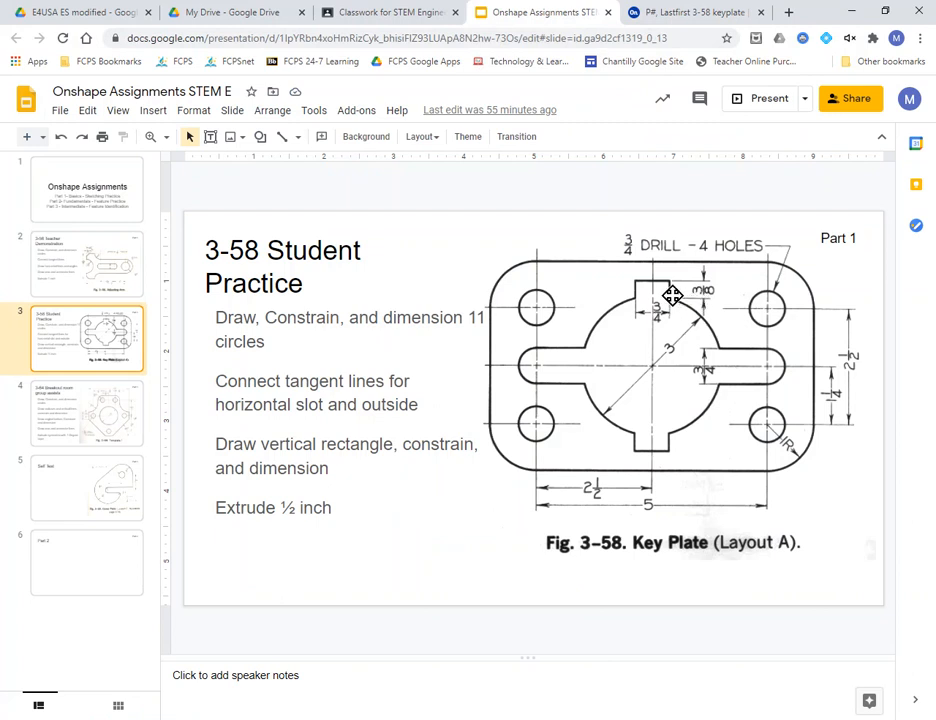
key(Up)
key(Down)
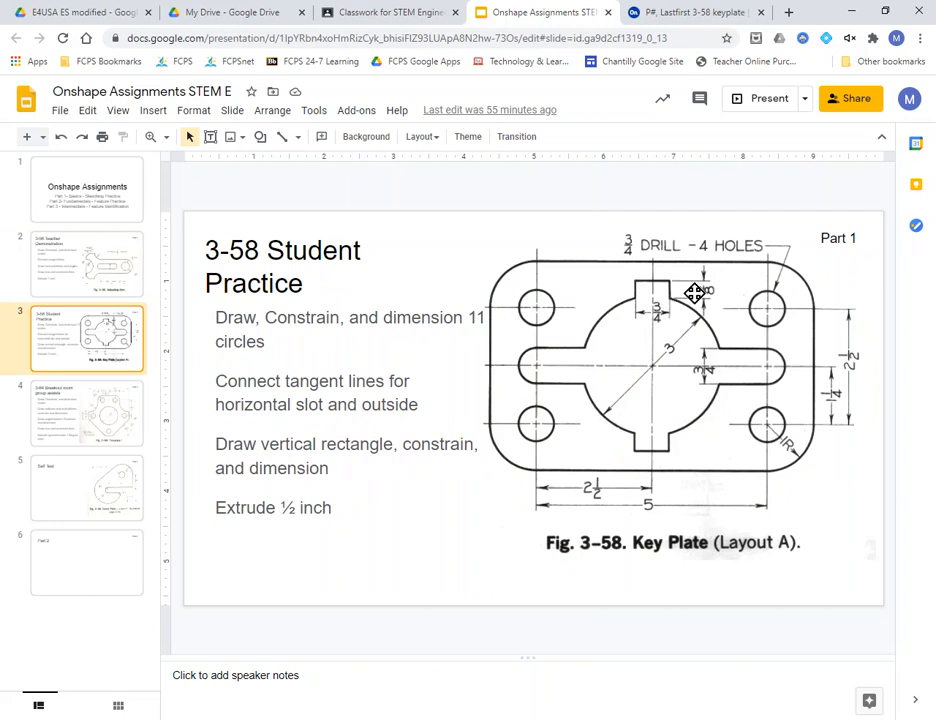
click(669, 17)
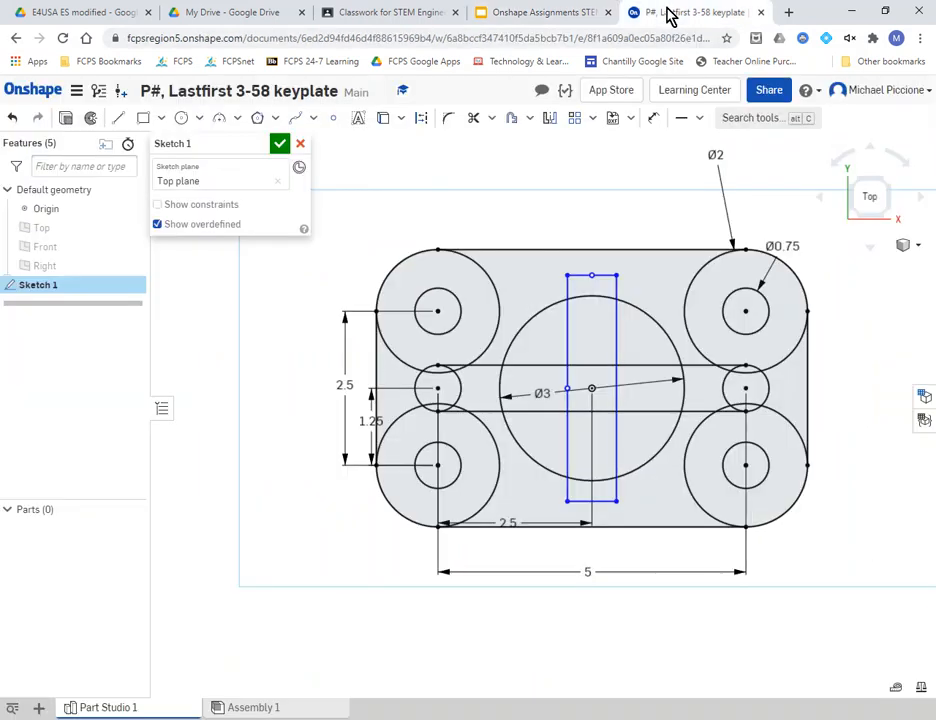
- Dimension the vertical rectangle's width between its left and right edges as 3/4 in
click(653, 124)
click(618, 290)
click(568, 290)
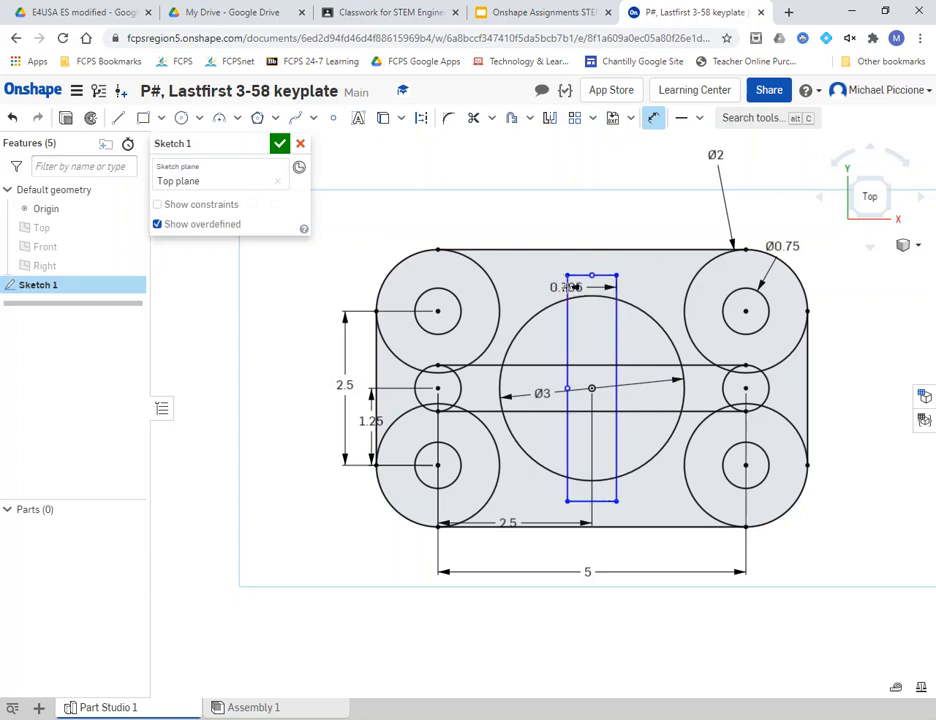
double_click(590, 213)
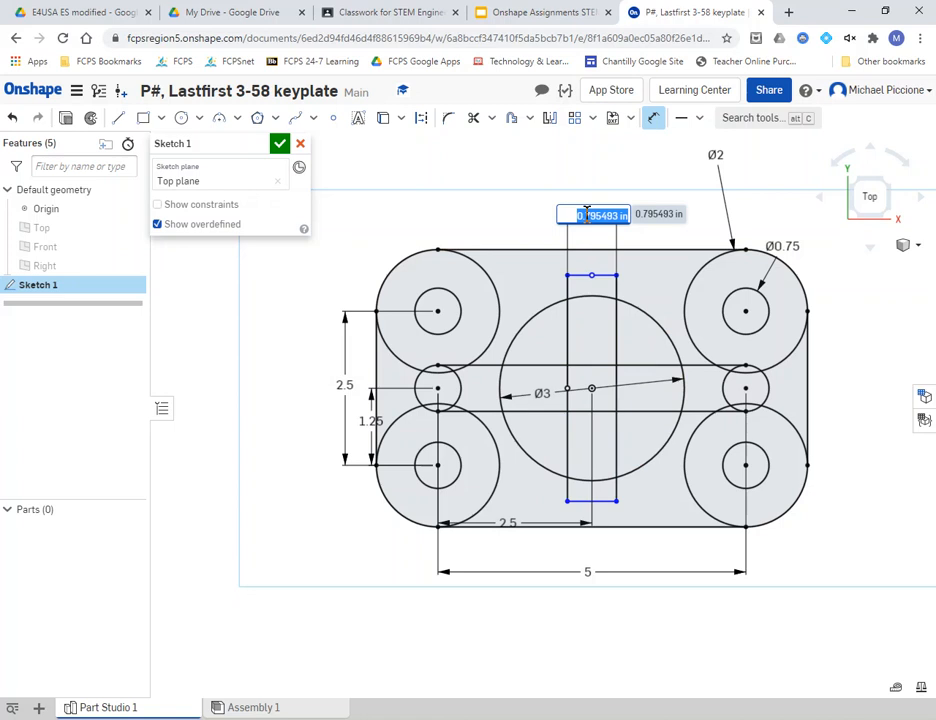
text(3)
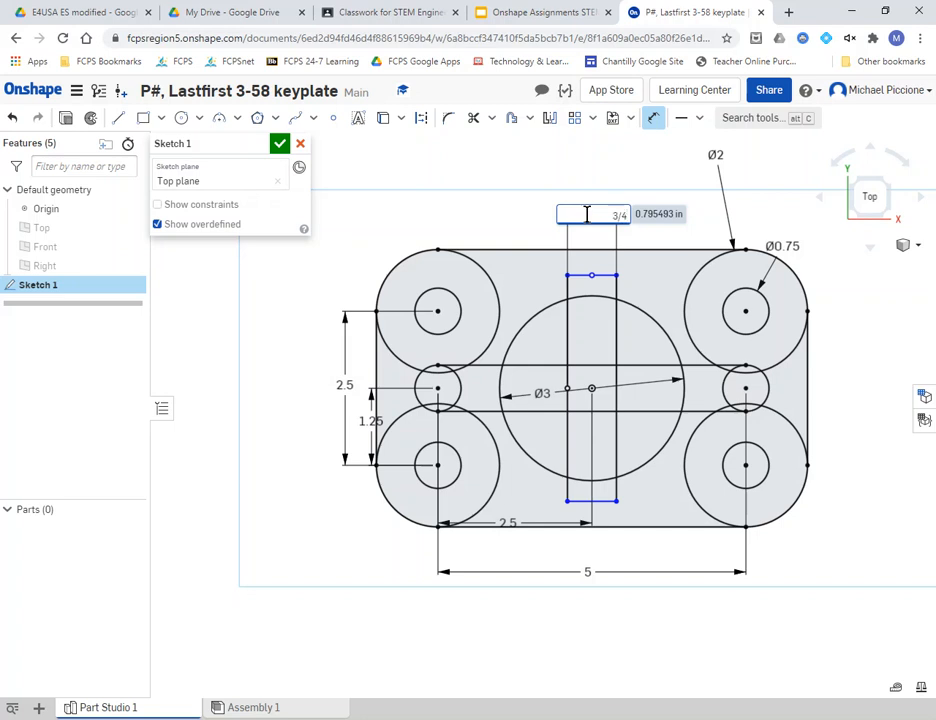
text(/4)
key(Return)
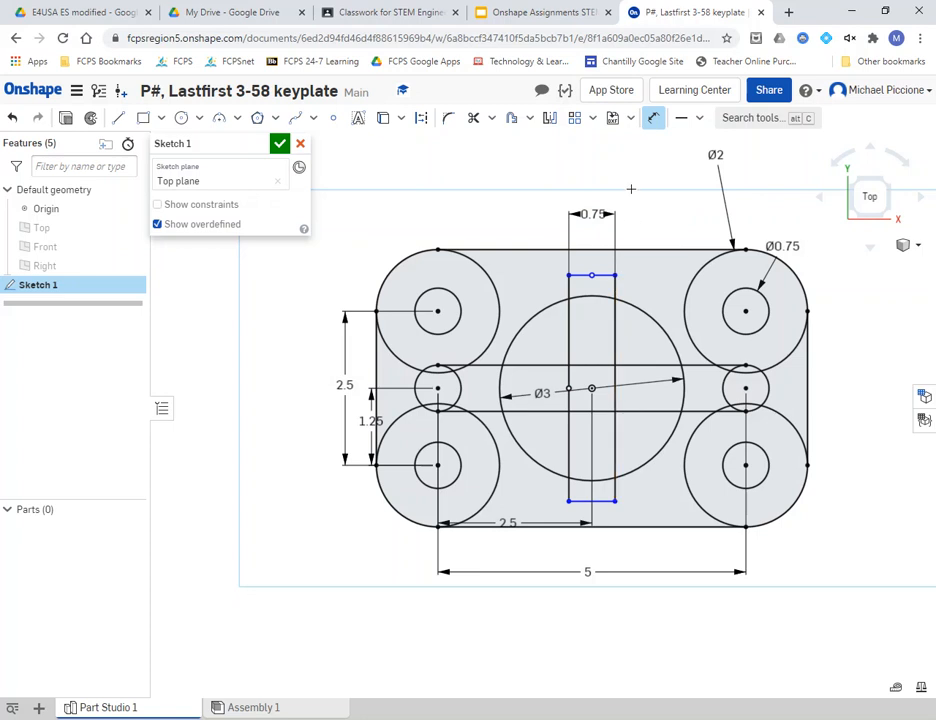
- Compare the sketch against the Key Plate reference drawing, then return to Onshape
scroll(620, 280, up, 5)
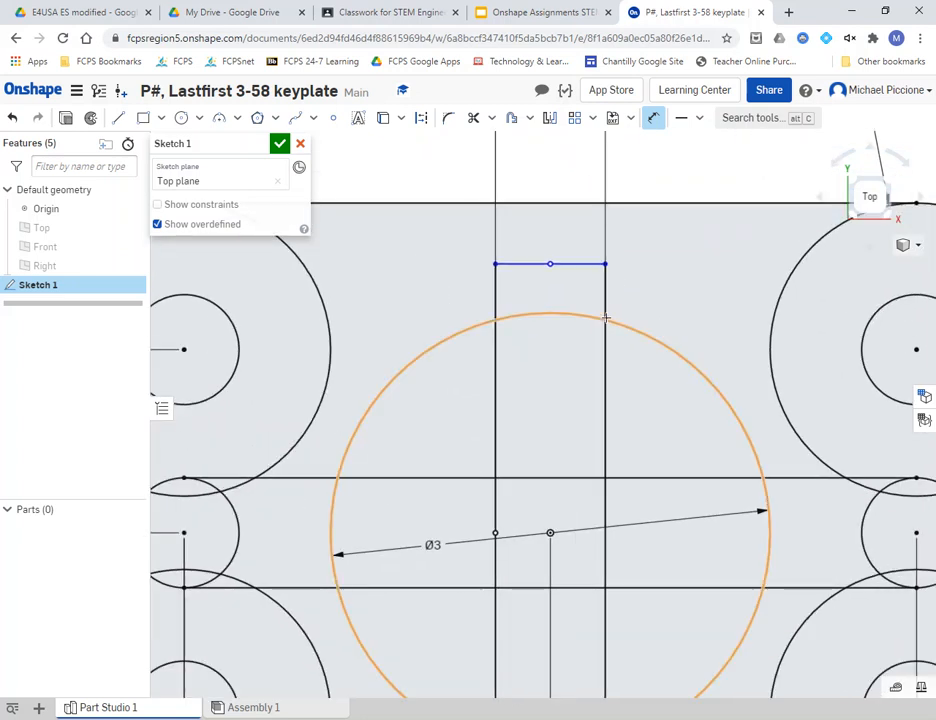
click(550, 14)
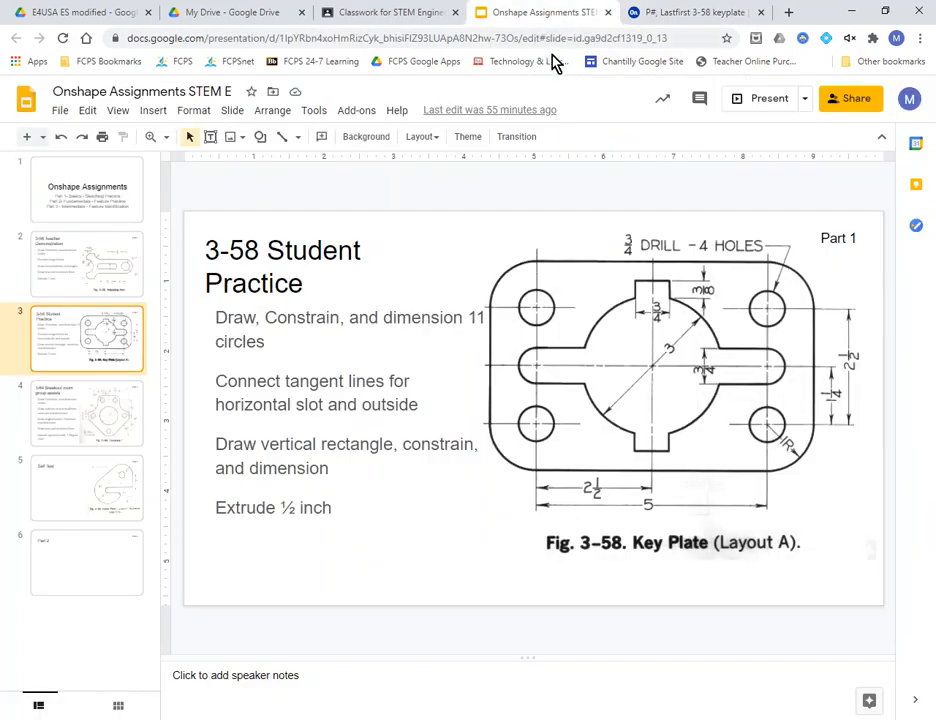
click(650, 14)
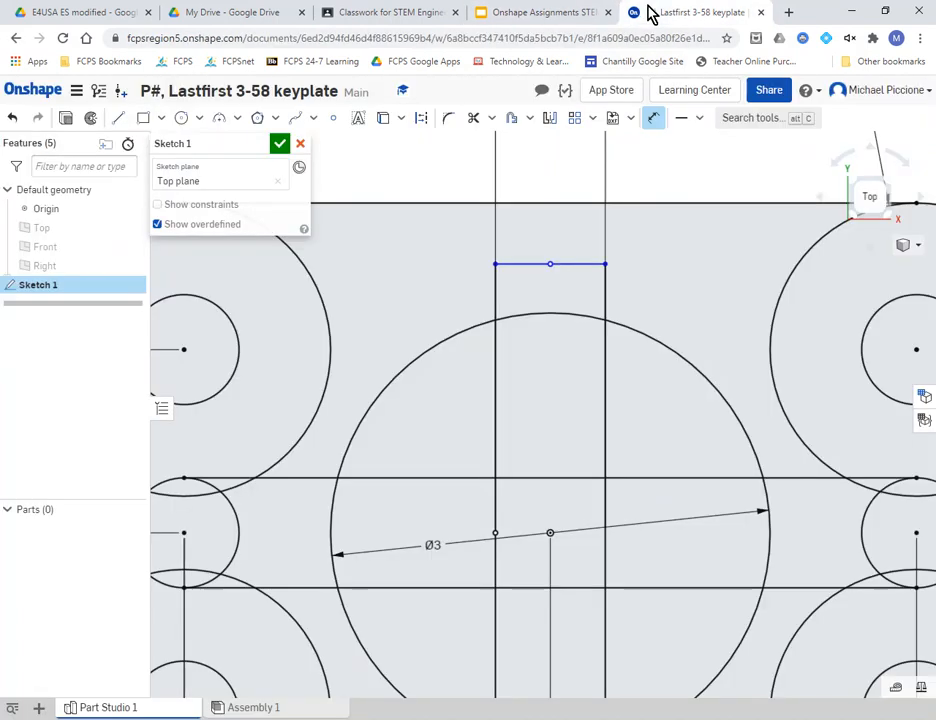
- Place a sketch point where the rectangle's right edge meets the Ø3 circle
click(593, 264)
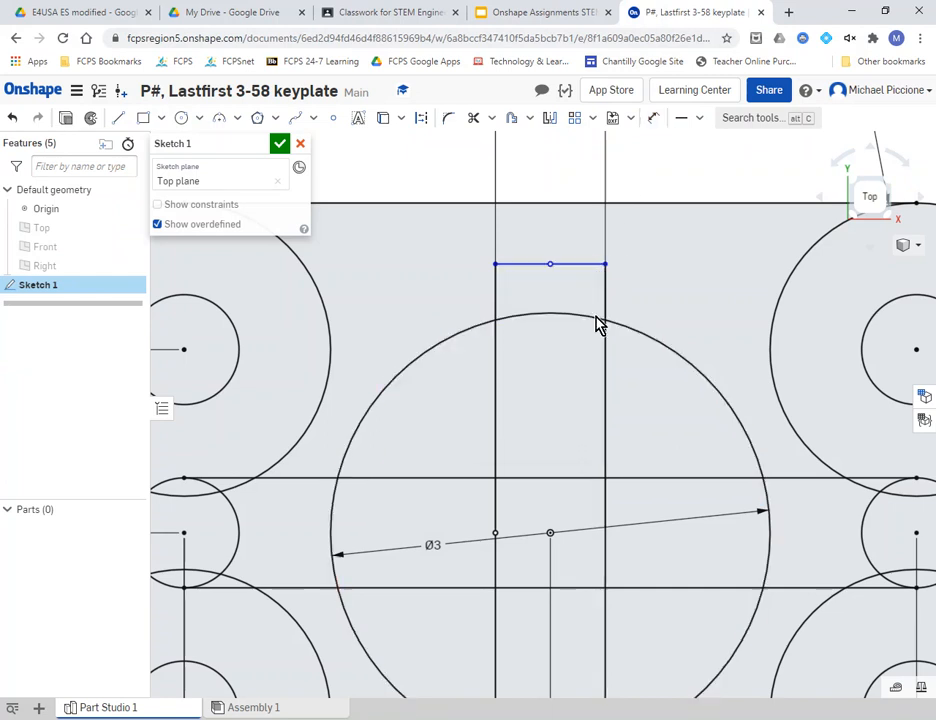
key(Escape)
click(333, 118)
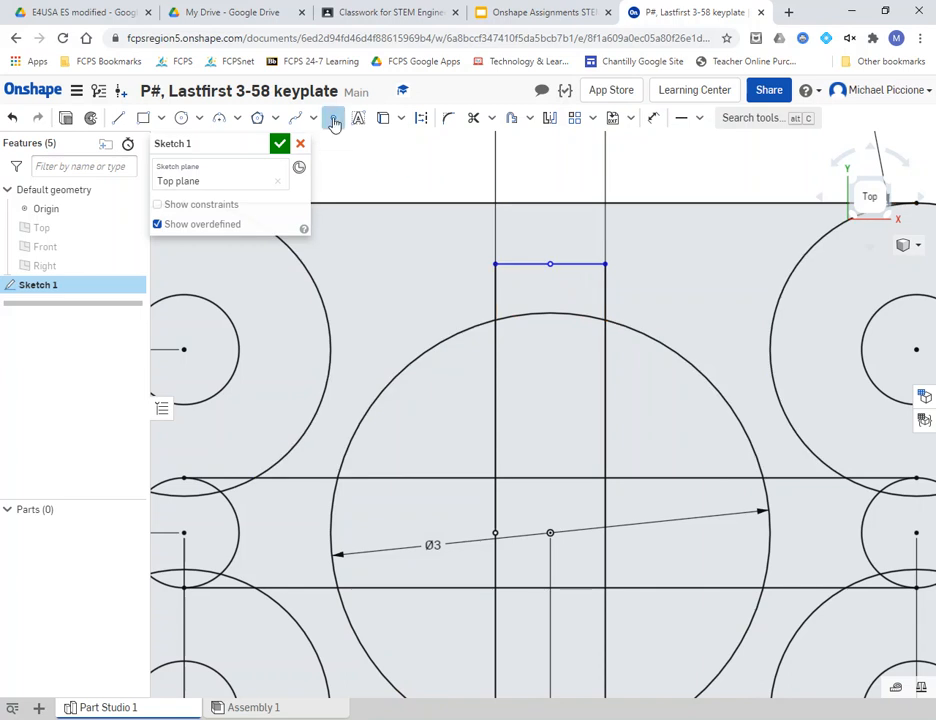
click(605, 320)
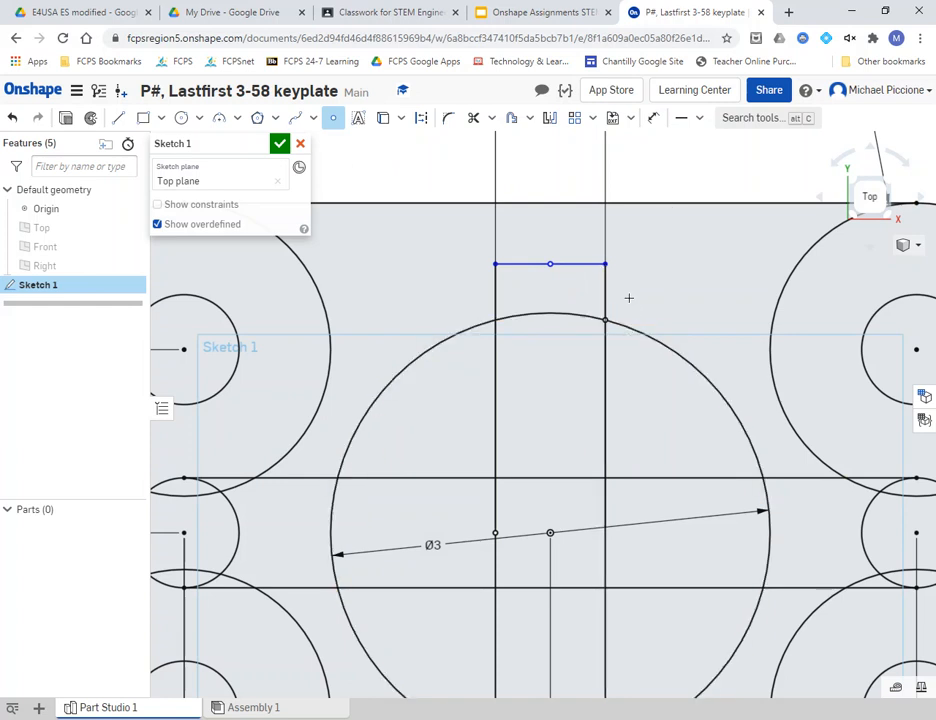
- Dimension the rectangle's top line 3/8 in above the circle point, then view the assignment slide
click(653, 117)
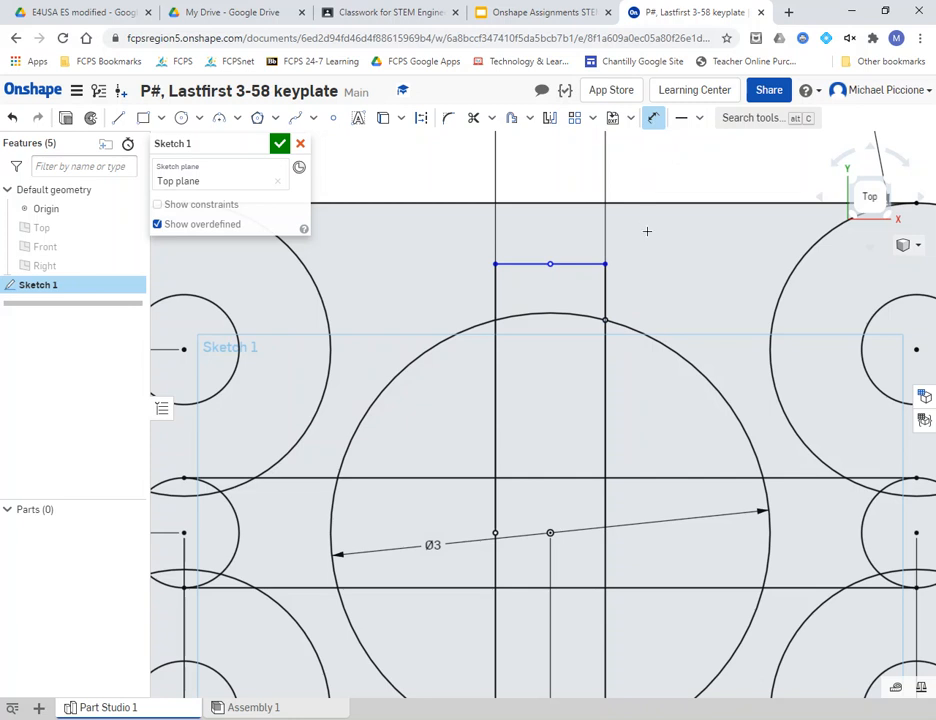
click(577, 263)
click(605, 319)
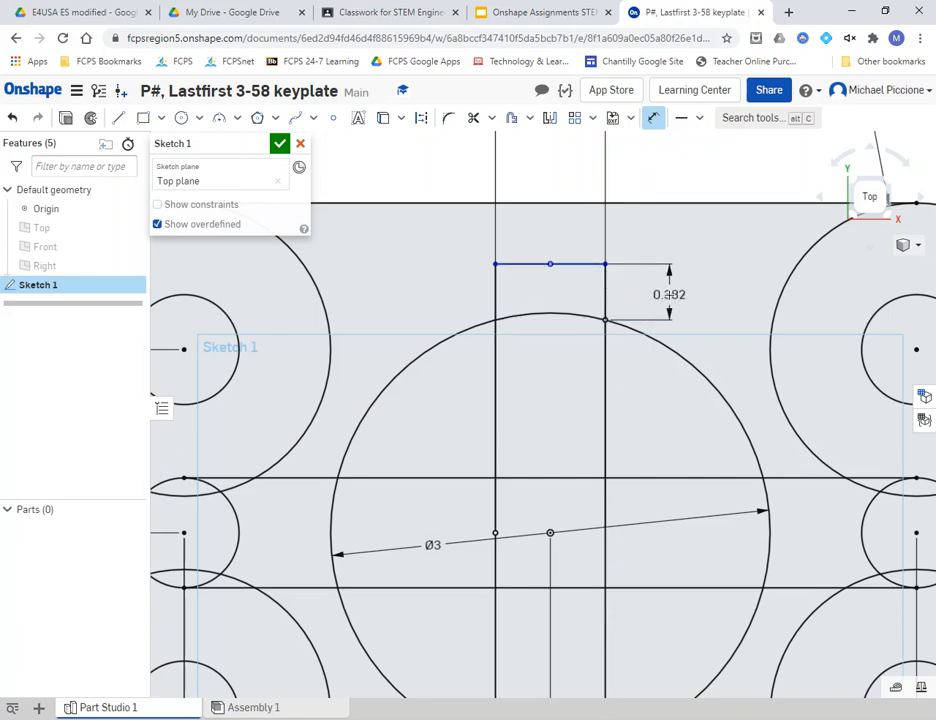
click(669, 294)
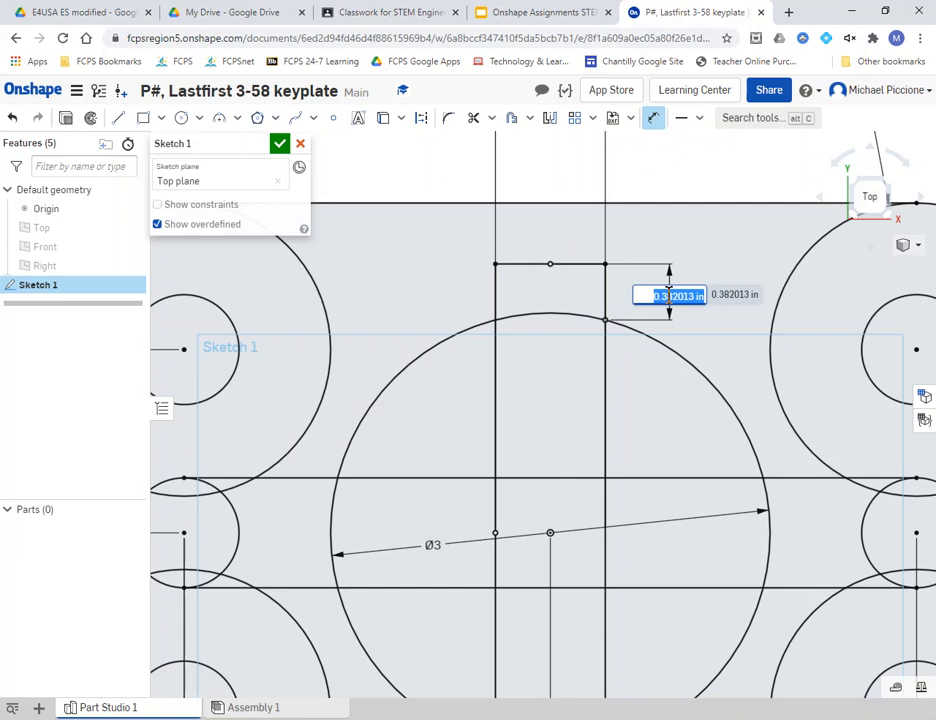
text(3/8)
key(Return)
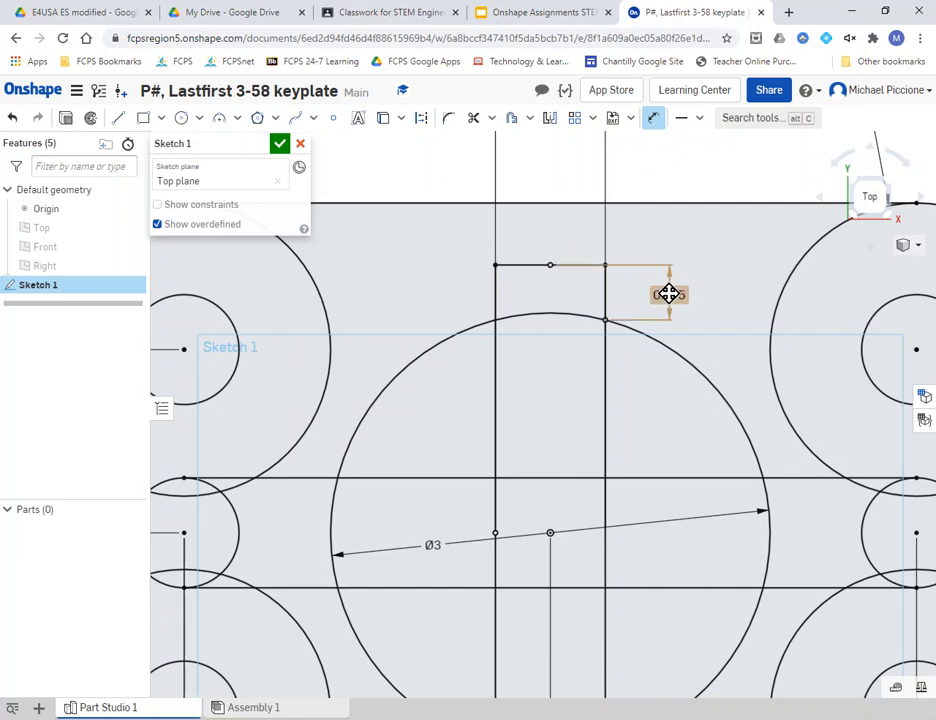
scroll(665, 290, down, 1)
scroll(665, 290, down, 1)
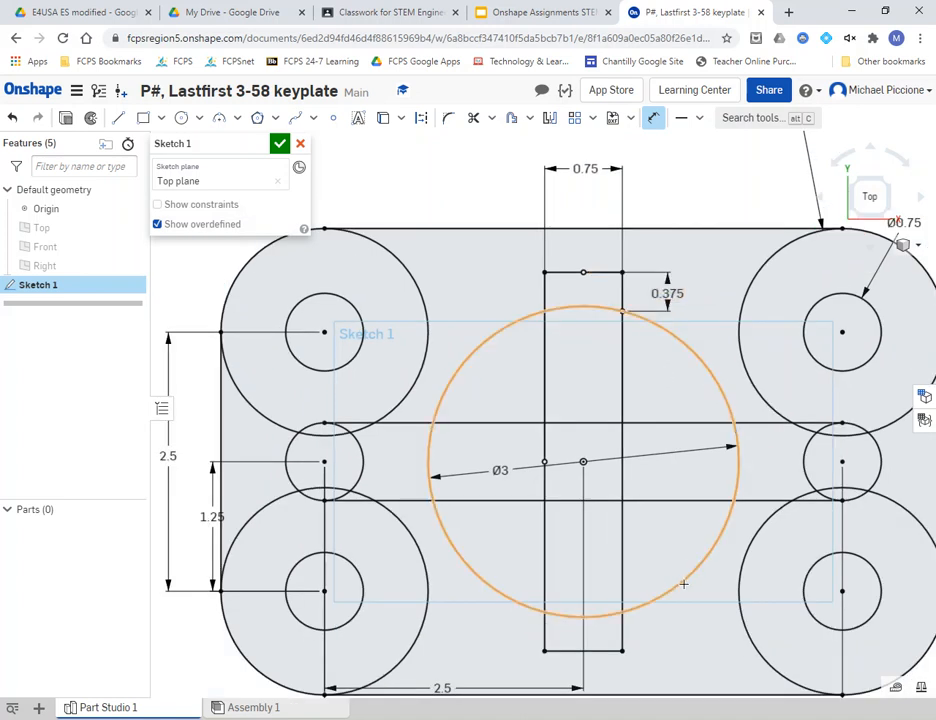
key(Escape)
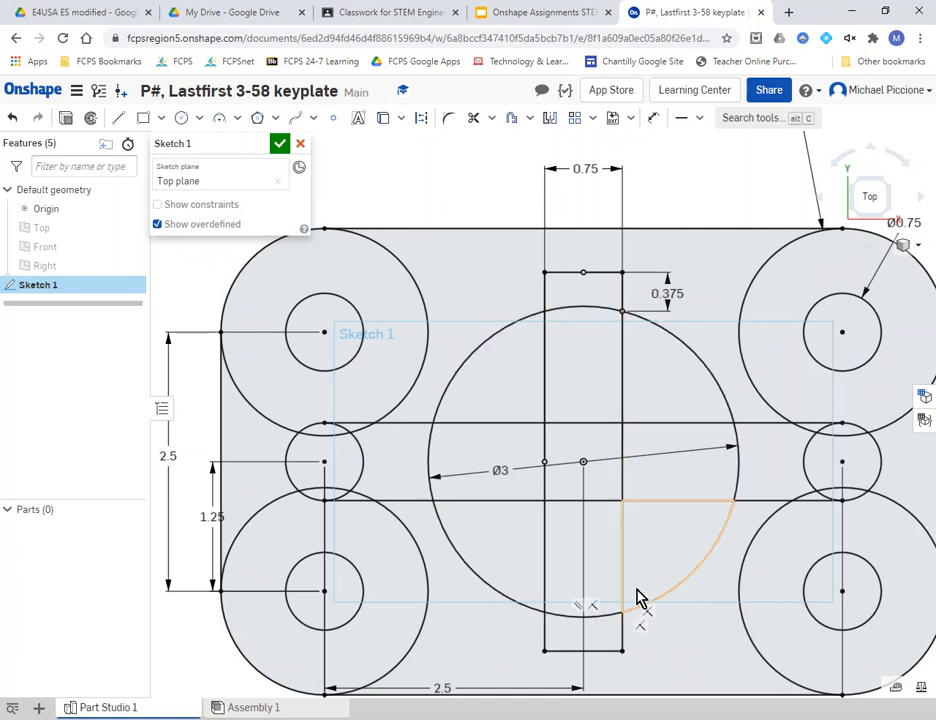
click(525, 14)
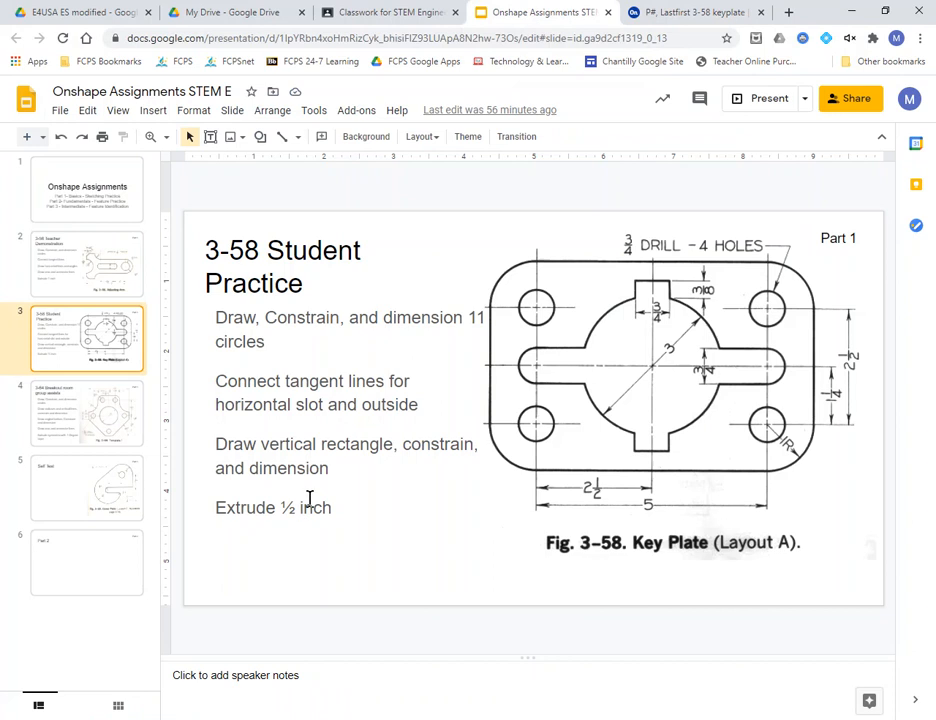
- Return to the Onshape key plate sketch and start an extrude of its regions
click(694, 11)
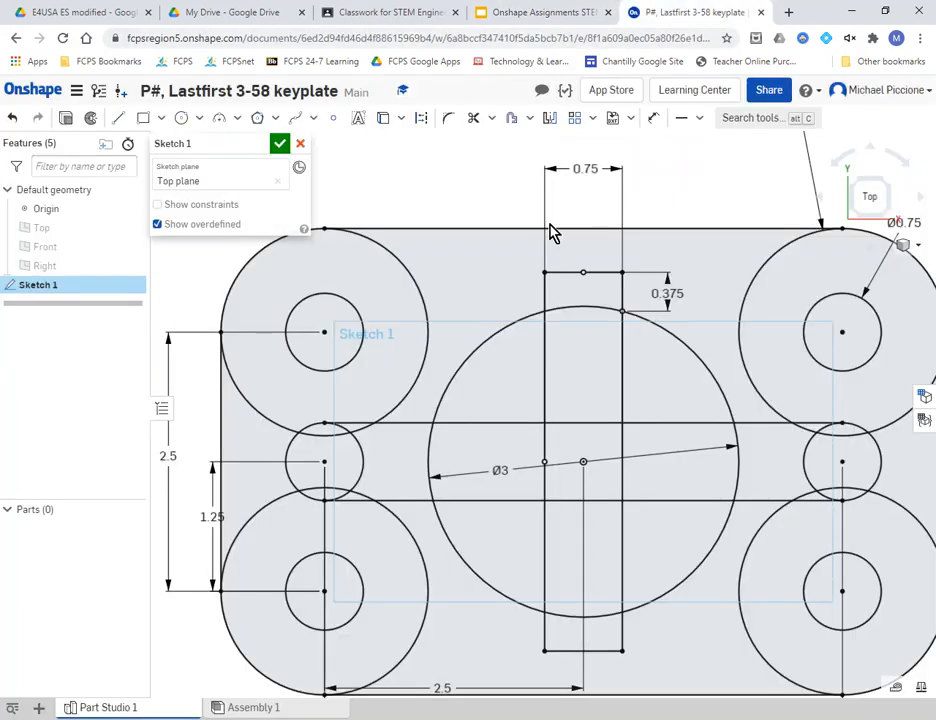
middle_drag(696, 372, 637, 389)
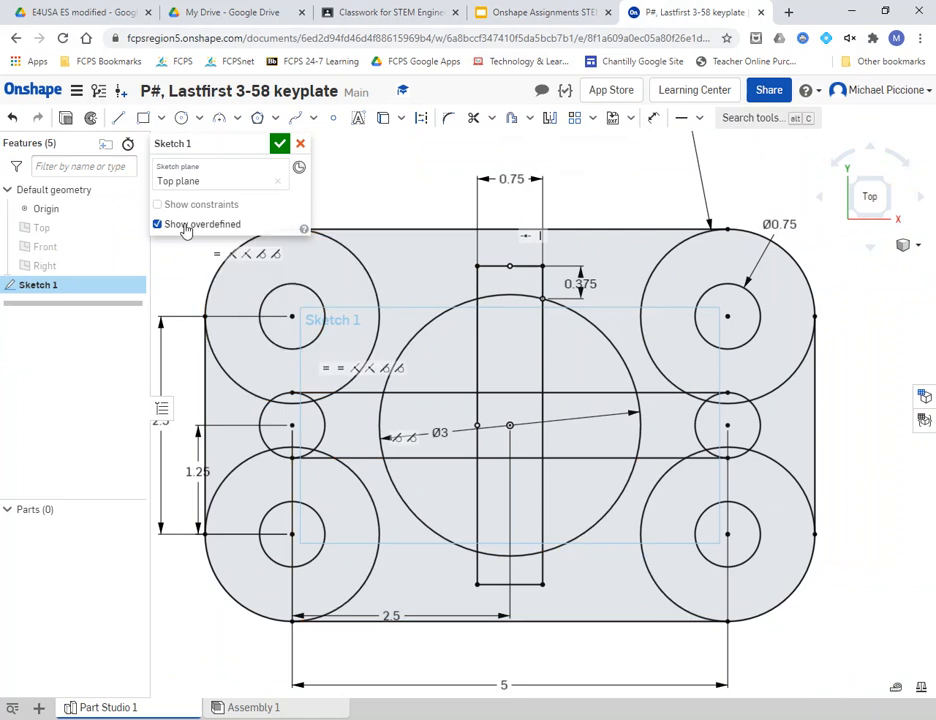
click(66, 119)
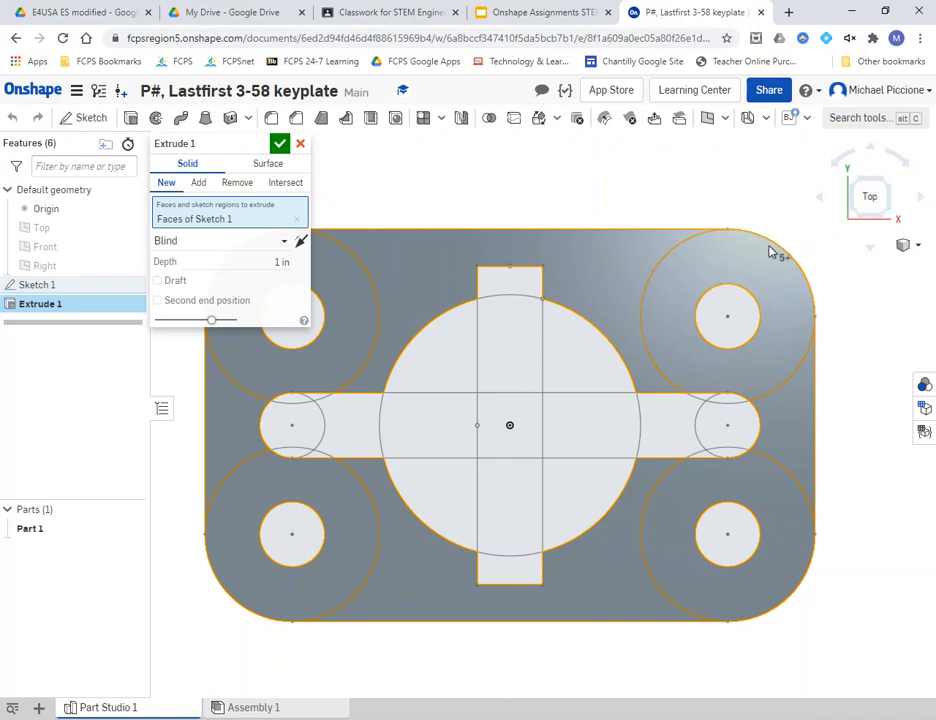
- Remove the upper-left and slot-end regions from the extrude selection, viewing the plate from above
right_drag(769, 267, 752, 253)
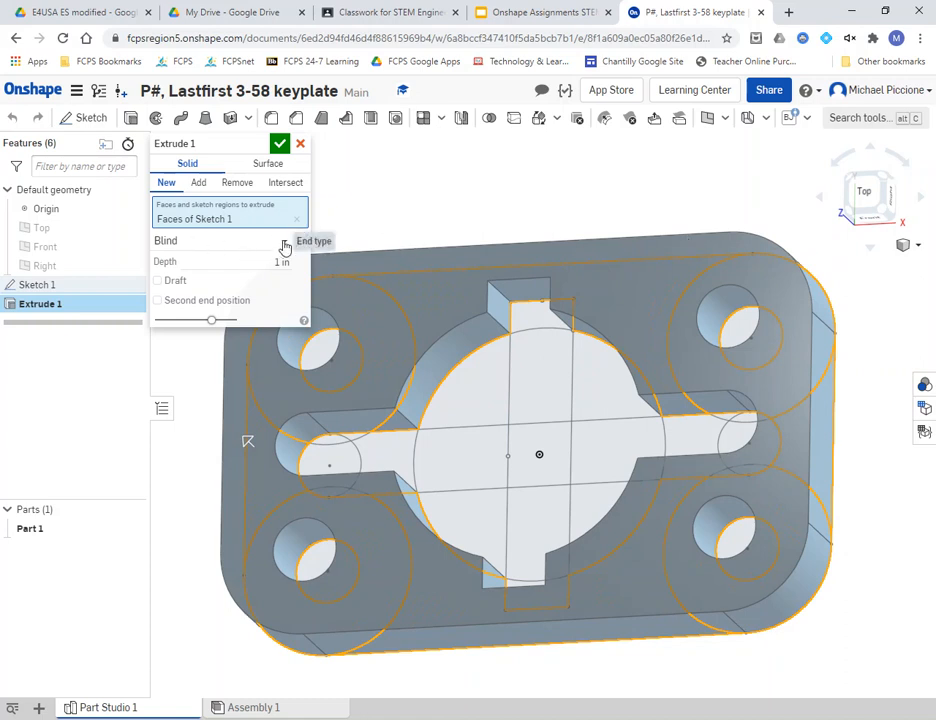
click(392, 338)
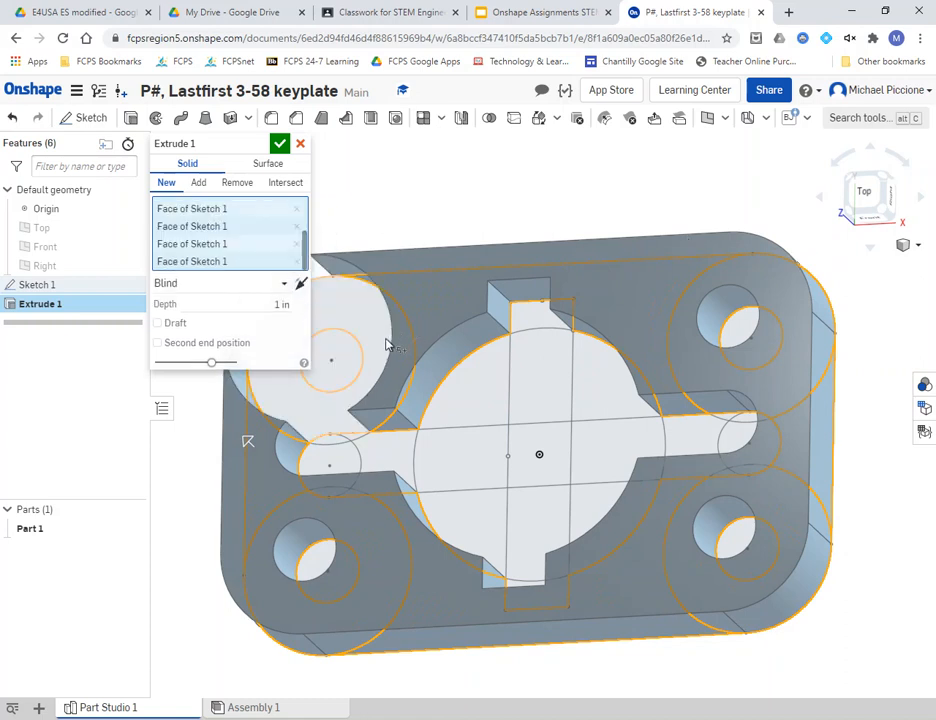
click(350, 442)
scroll(350, 442, up, 1)
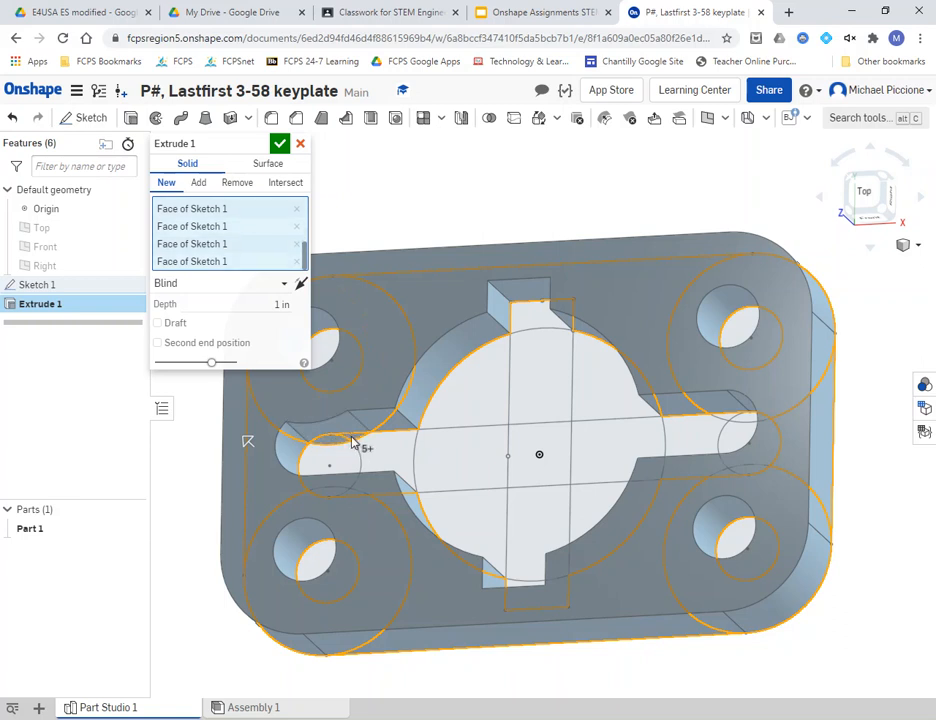
scroll(350, 442, down, 2)
scroll(350, 442, up, 5)
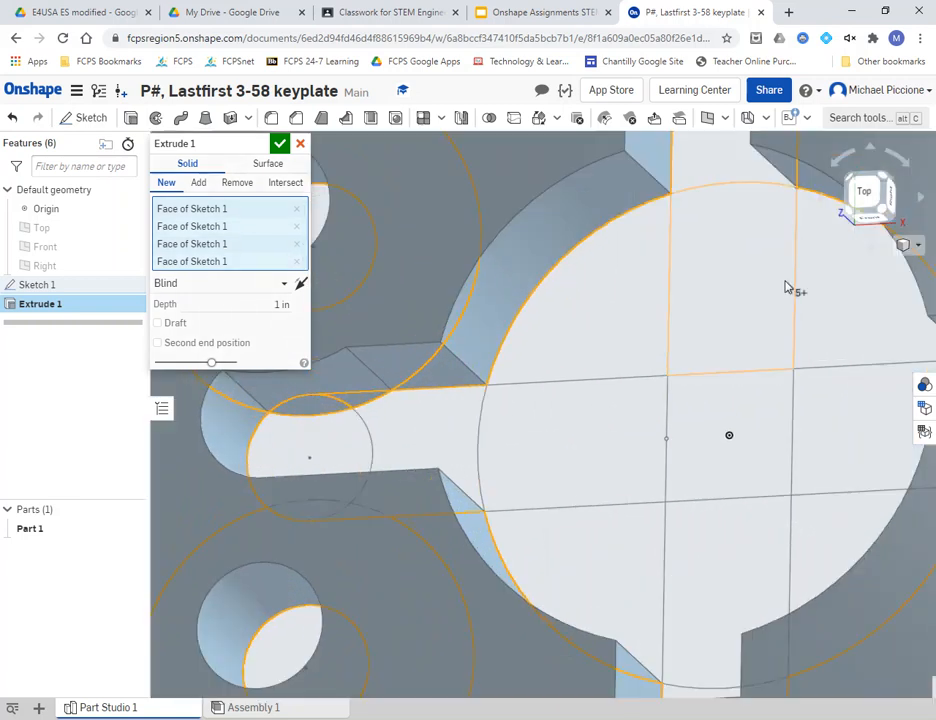
click(866, 192)
- Leave the small left circle region unselected so the slot stays open, and recentre the plate
click(295, 438)
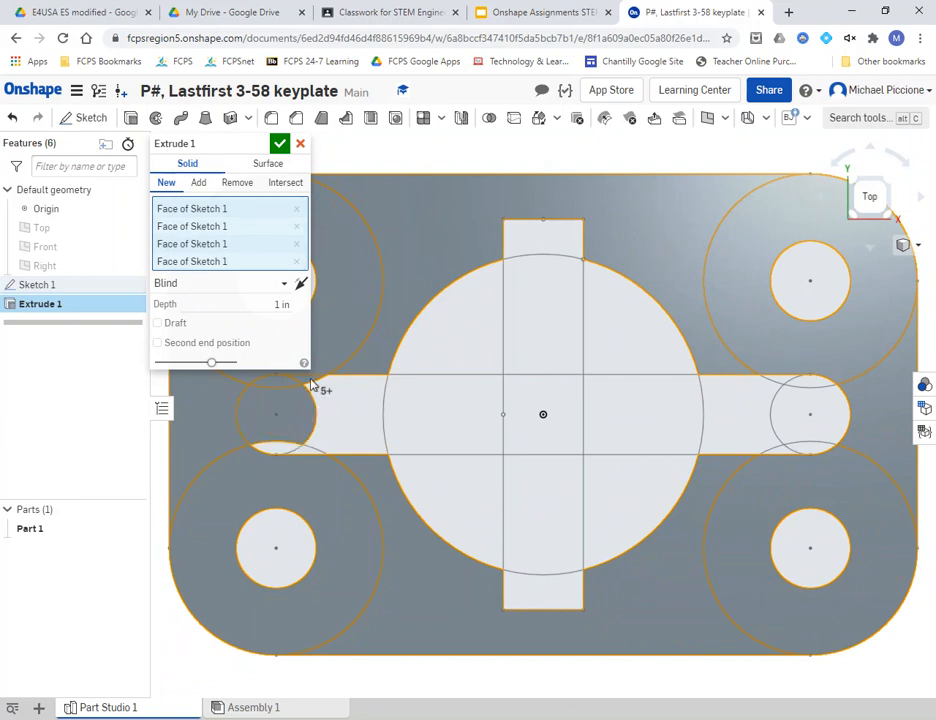
click(315, 389)
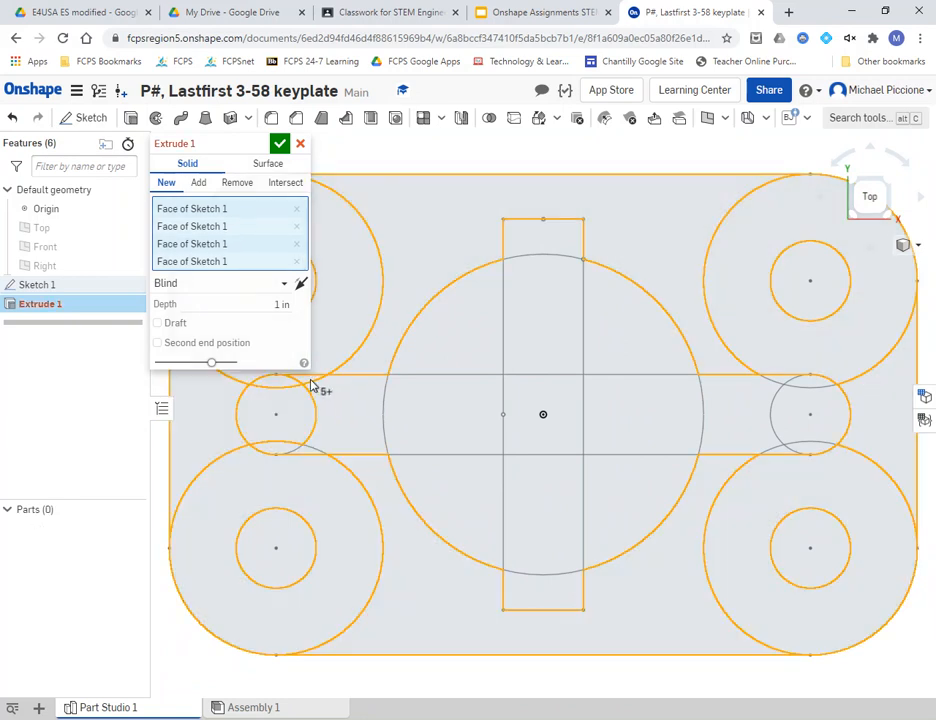
click(280, 423)
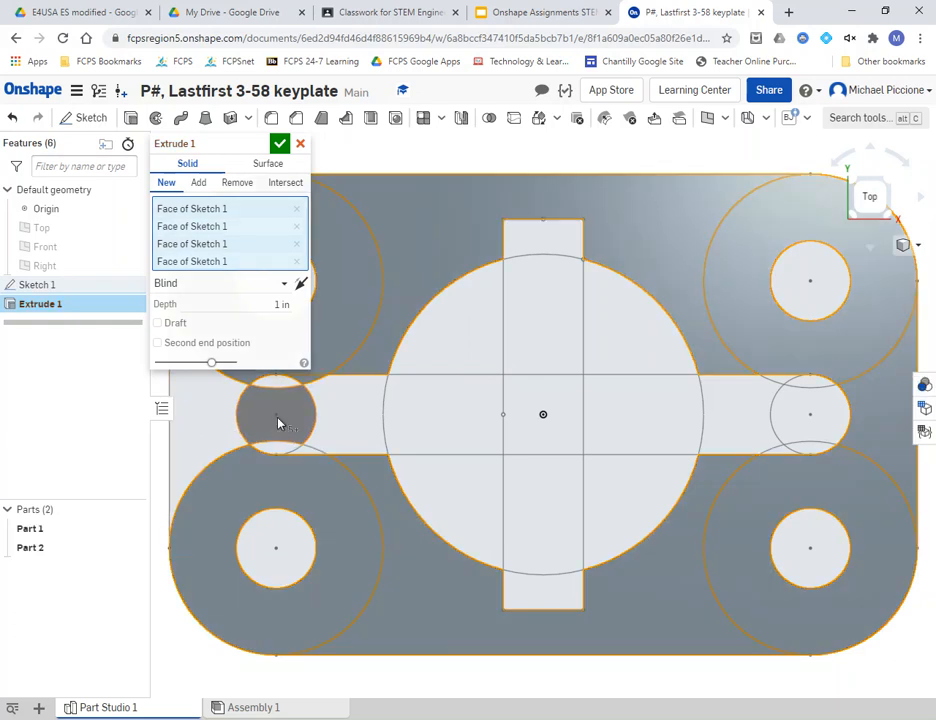
click(279, 420)
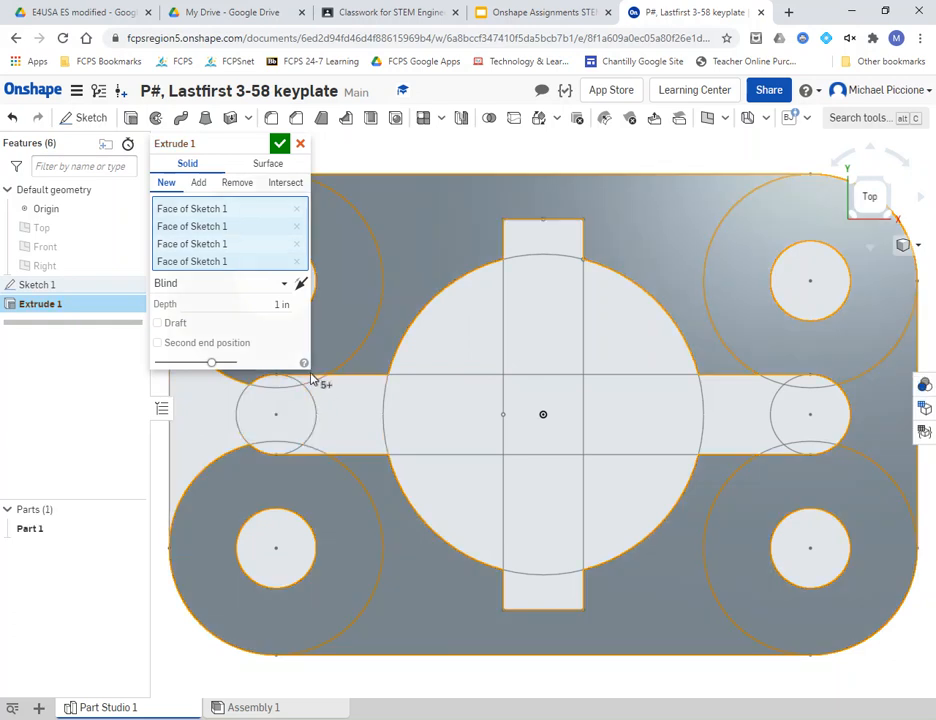
scroll(312, 393, down, 2)
scroll(224, 422, up, 3)
scroll(200, 423, down, 3)
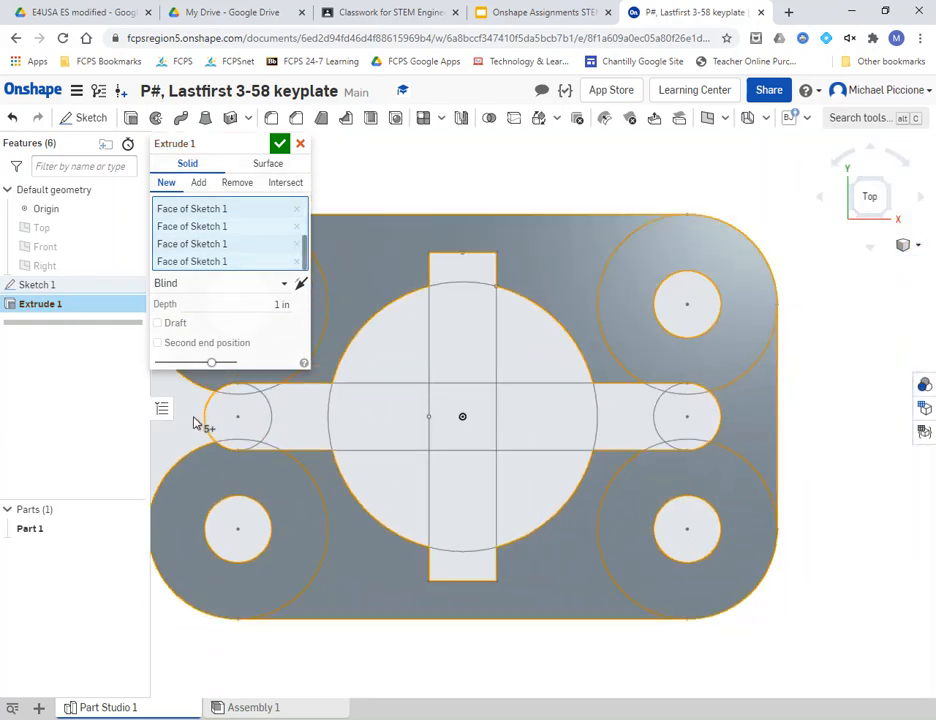
middle_drag(292, 428, 395, 430)
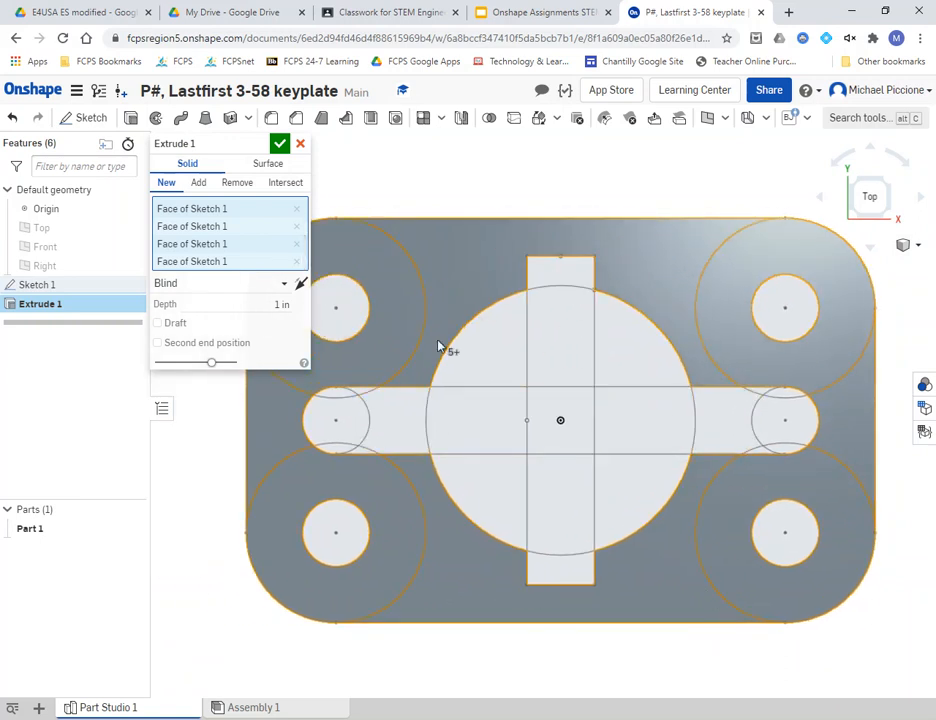
- Set the extrude depth to 1/2 in and finish it as Part 1
click(230, 303)
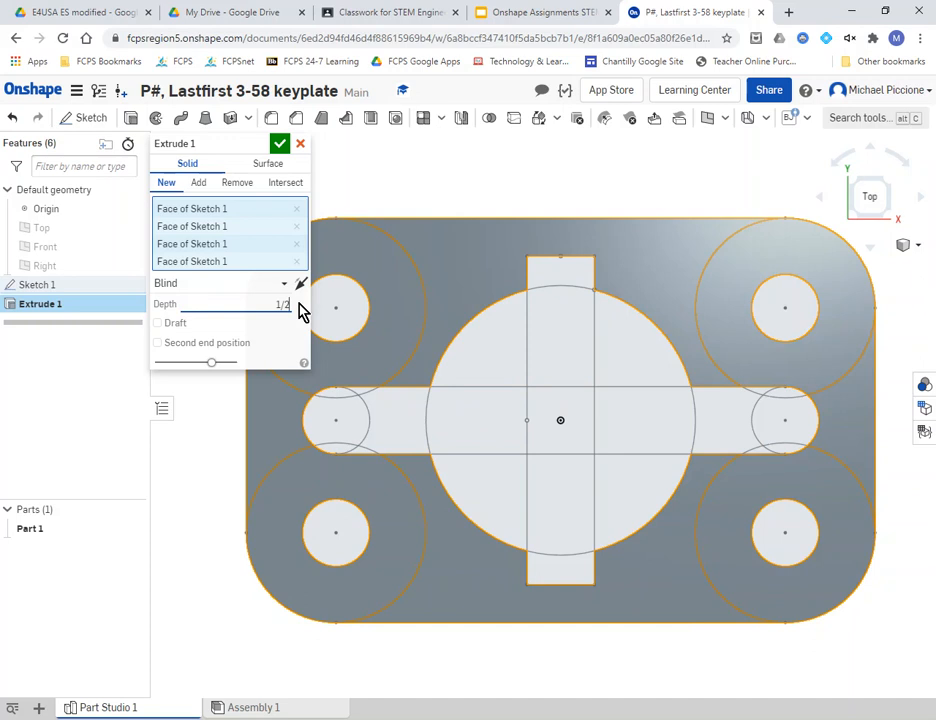
key(Return)
click(280, 144)
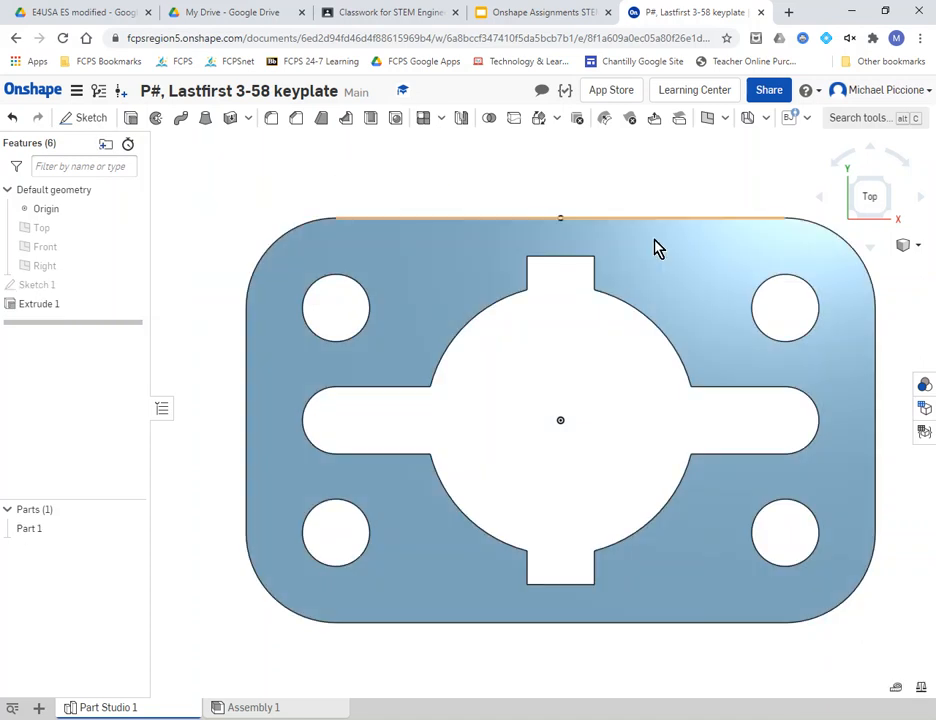
- Show Part 1 in an isometric view, then rotate it toward a more frontal angle
click(882, 188)
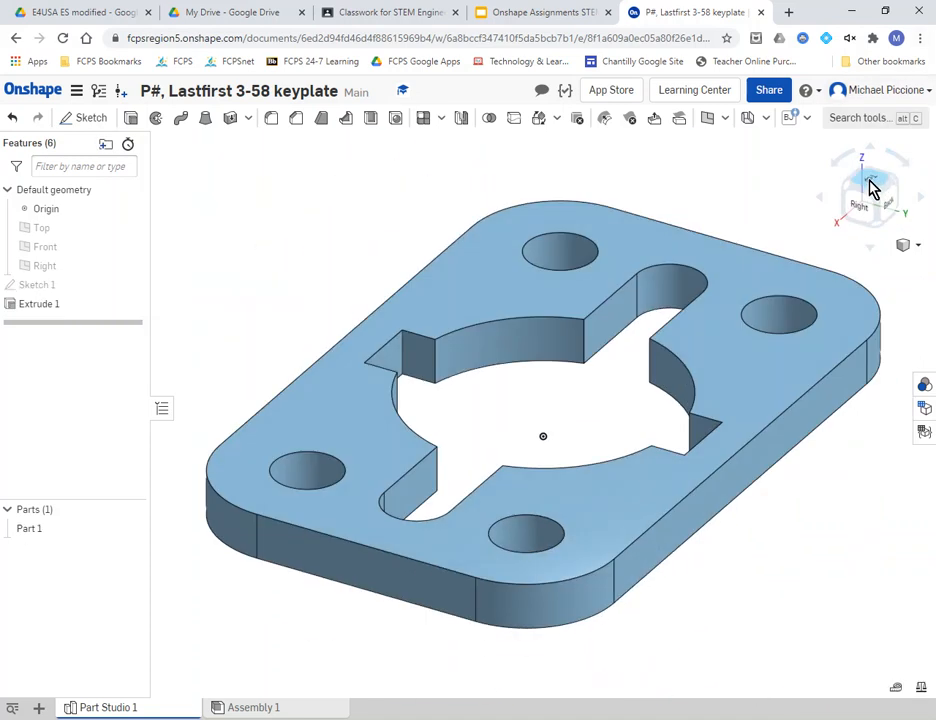
click(849, 193)
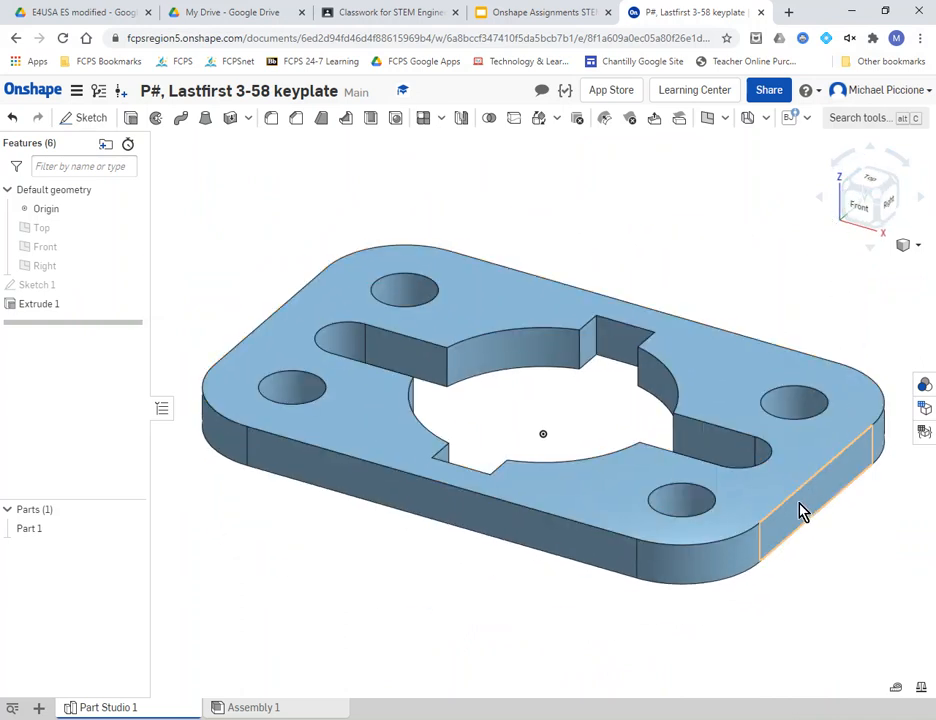
- Measure Part 1's mass properties (9.663 in³ volume, 61.975 in² surface area), then close the readout
click(922, 692)
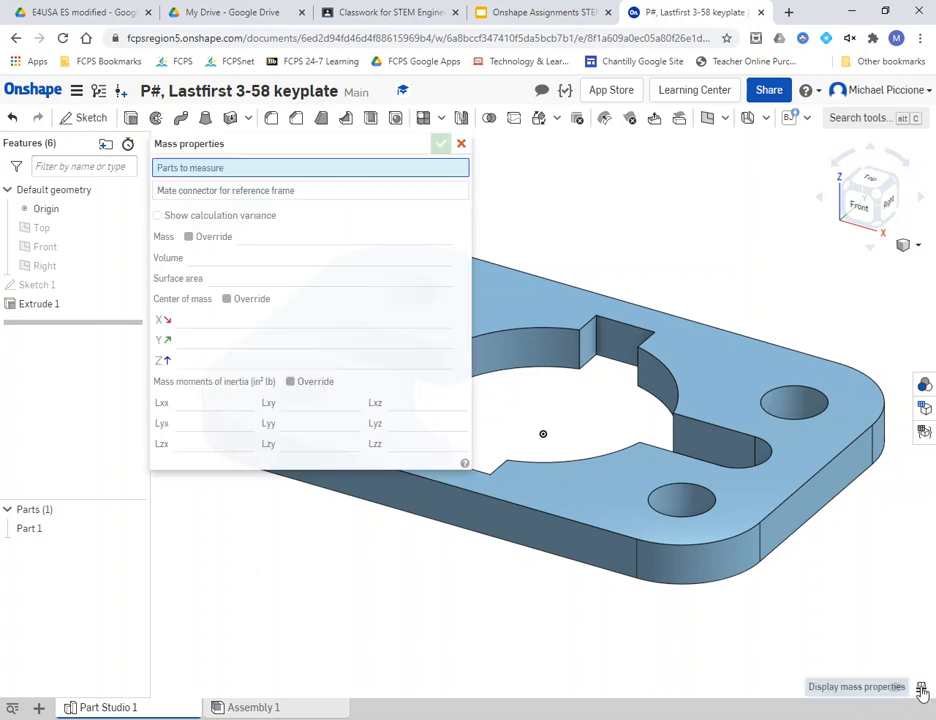
click(729, 541)
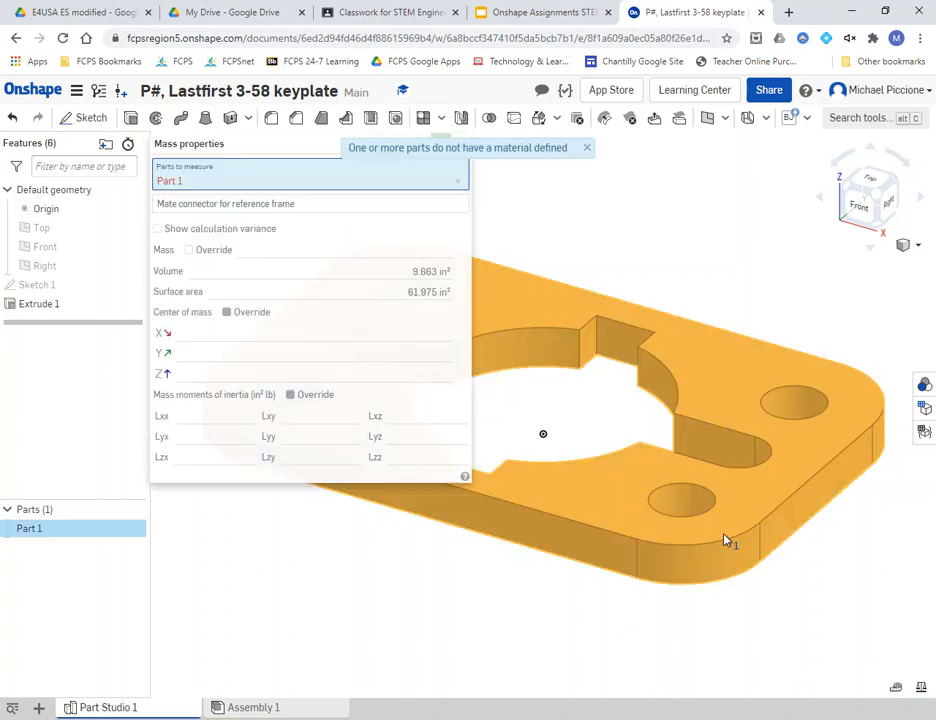
mouse_move(417, 283)
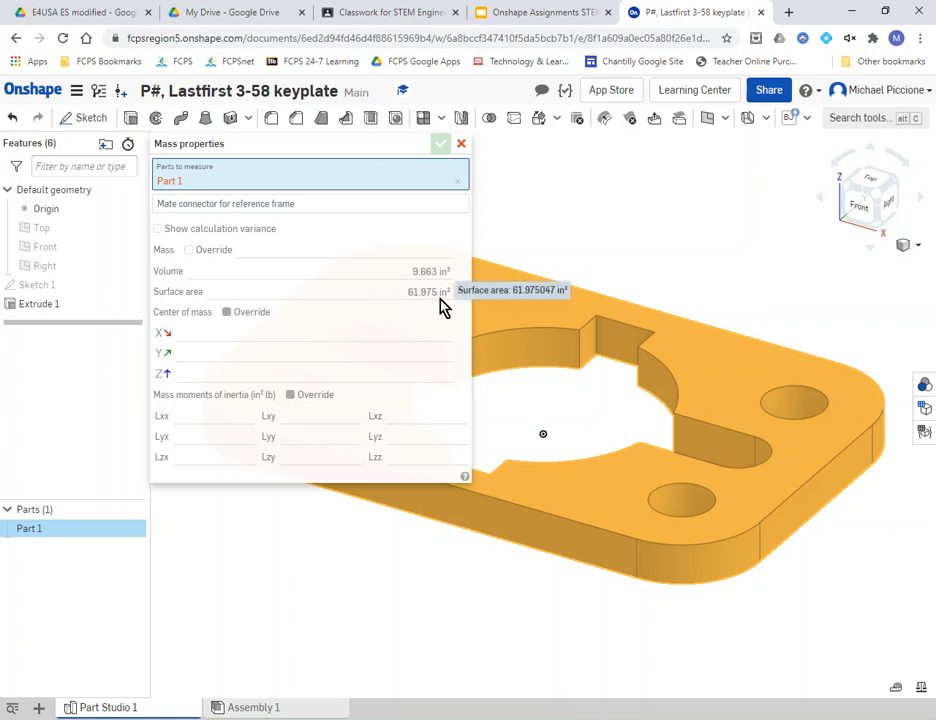
click(461, 148)
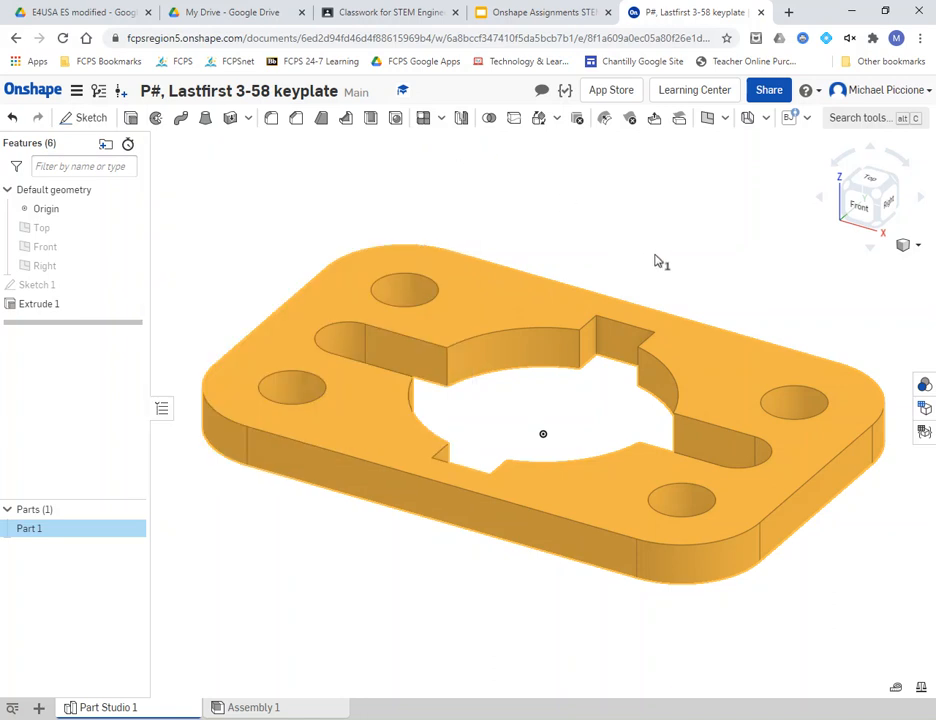